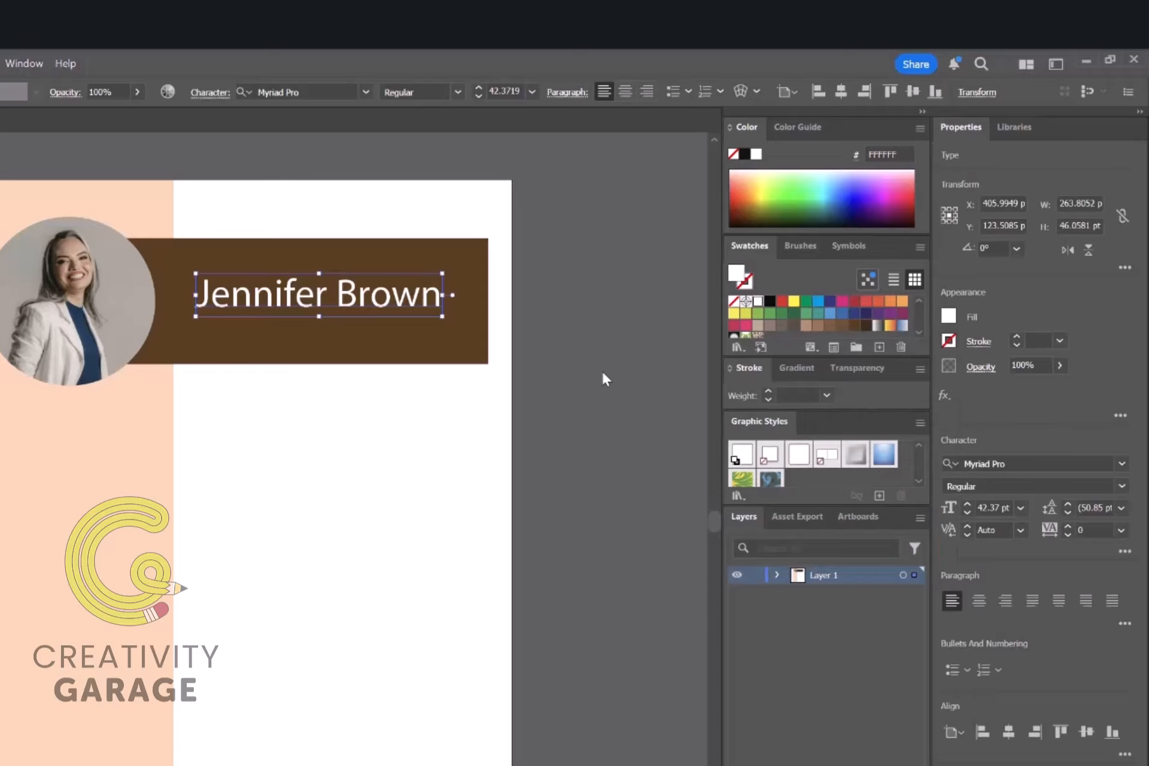
Step: Set the banner name in the Rage Italic font
left_click(395, 299)
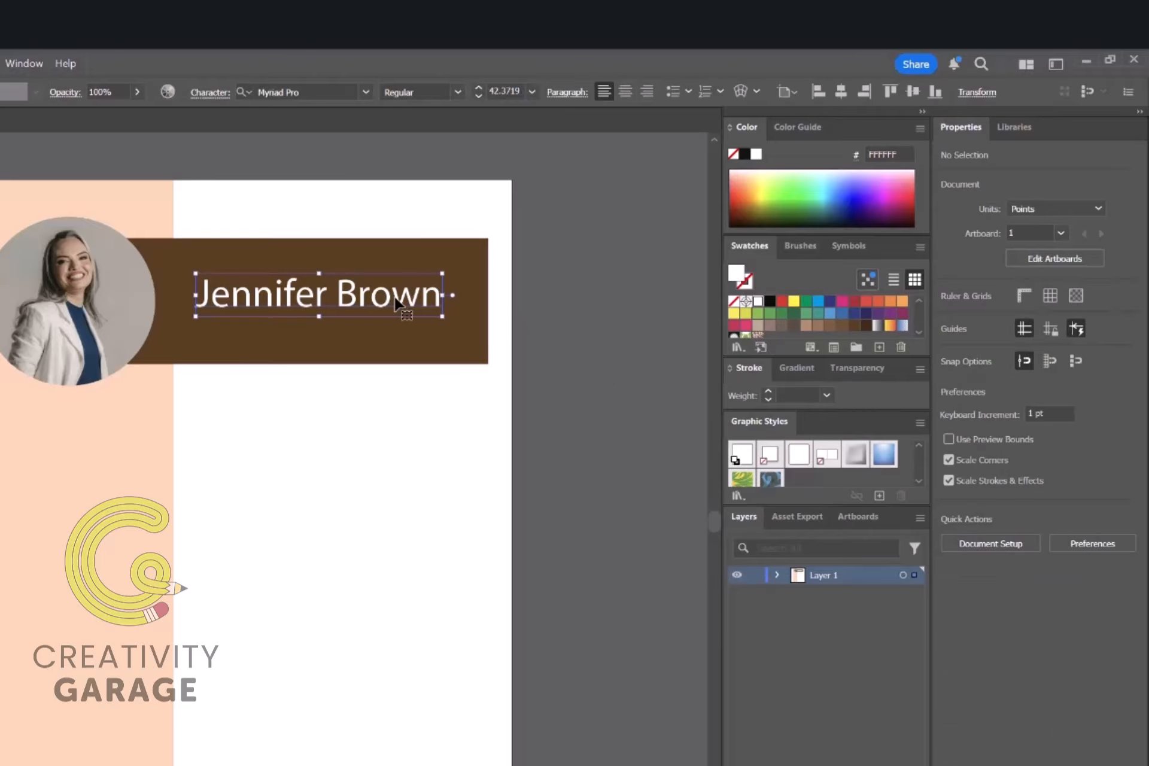
triple_click(394, 299)
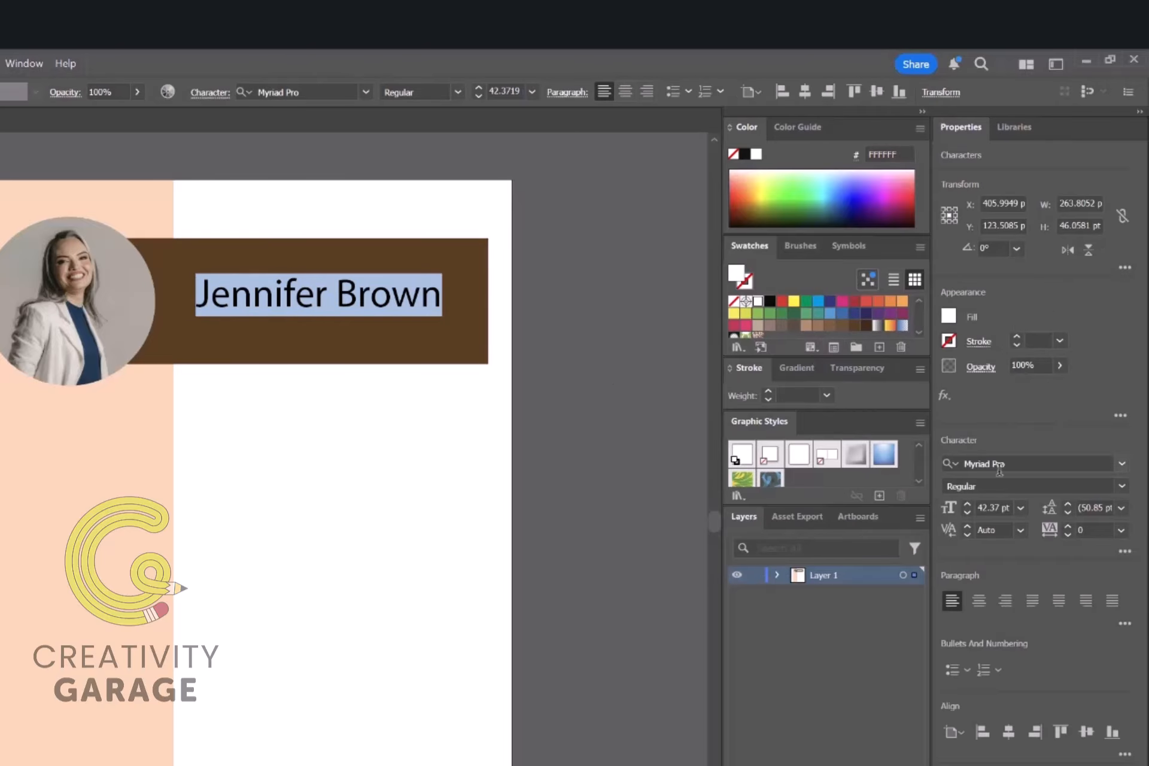
left_click(1122, 464)
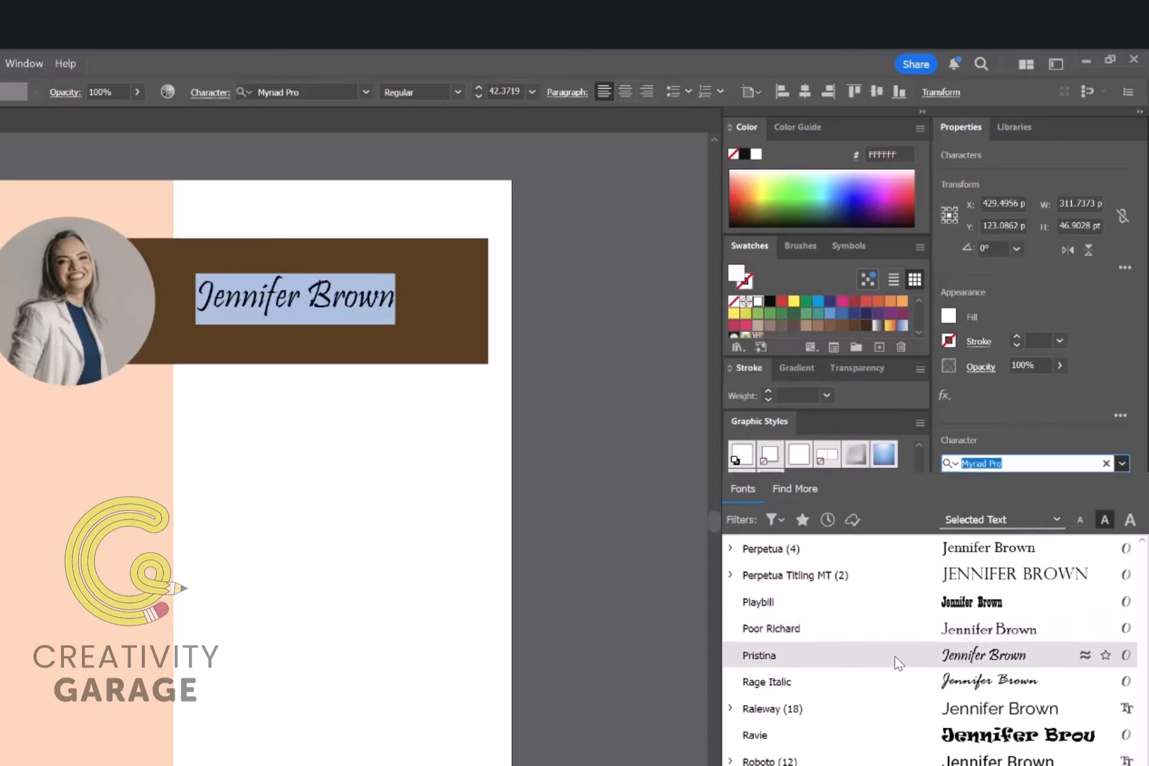
left_click(891, 687)
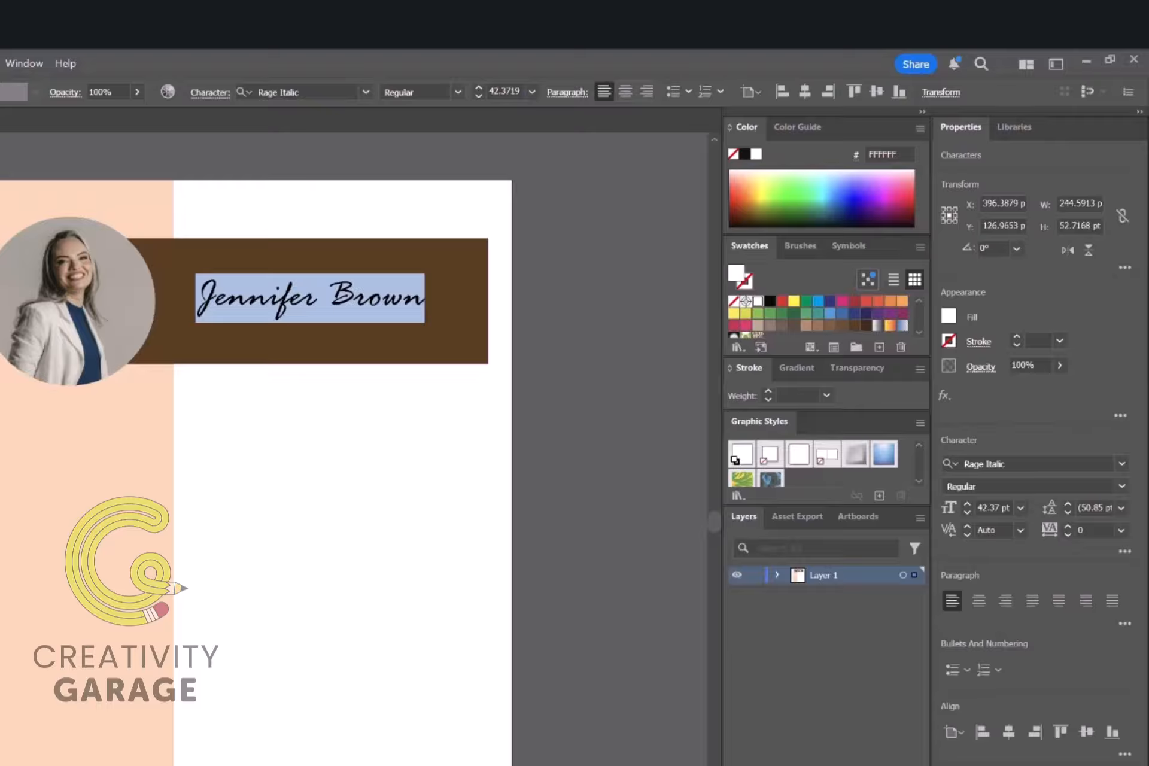
key("Escape")
Step: Duplicate the name line just below and retype the copy as CHIEF ENGINEER
left_click_drag(292, 306, 292, 334)
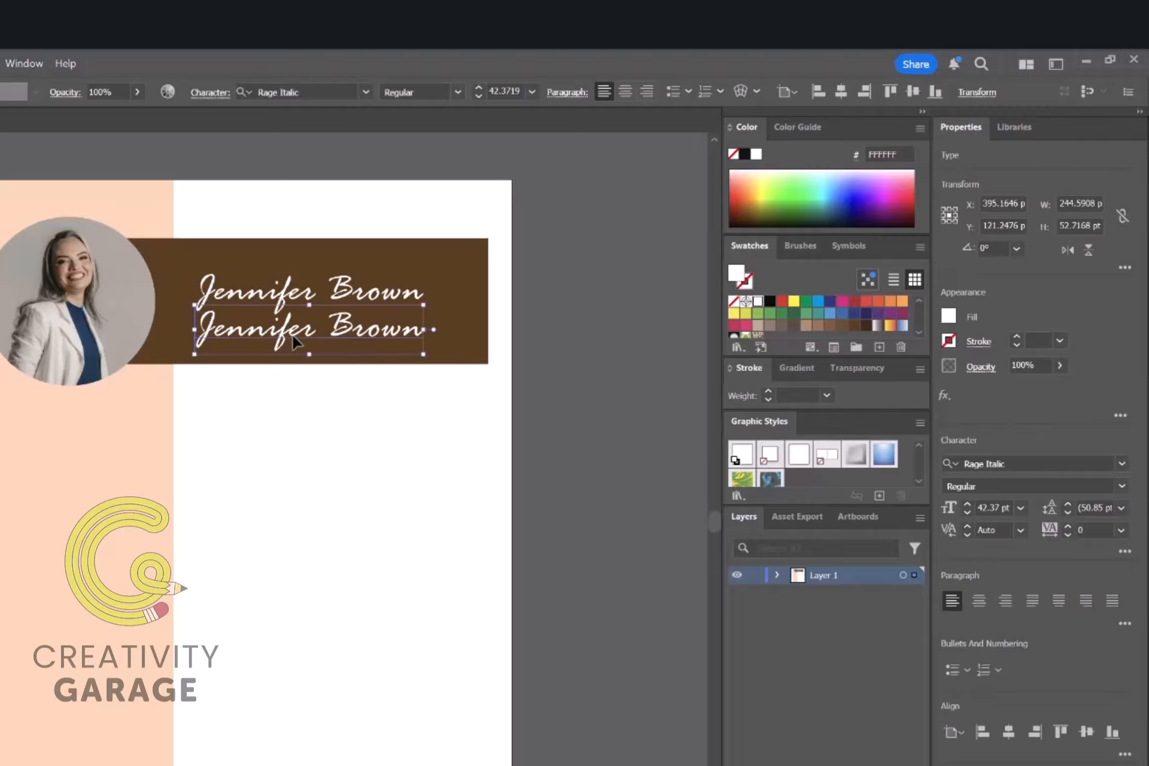
triple_click(291, 335)
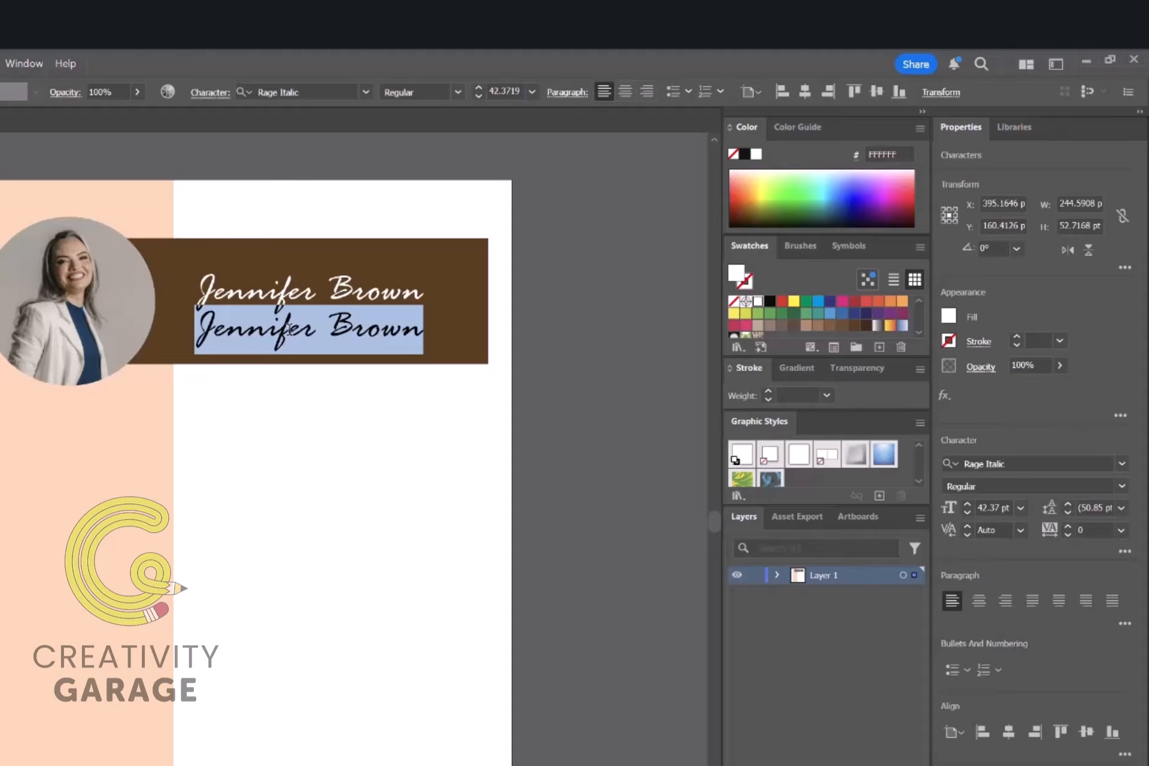
type("CHIEF")
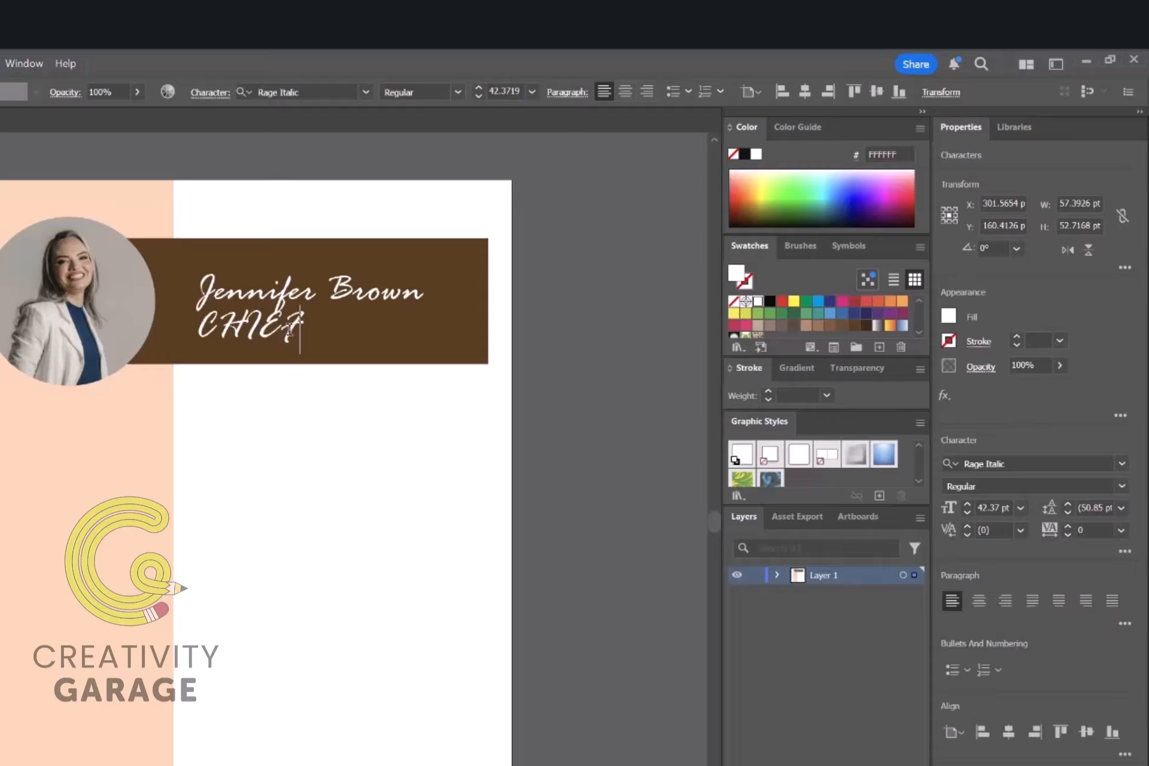
type(" ENGINEER")
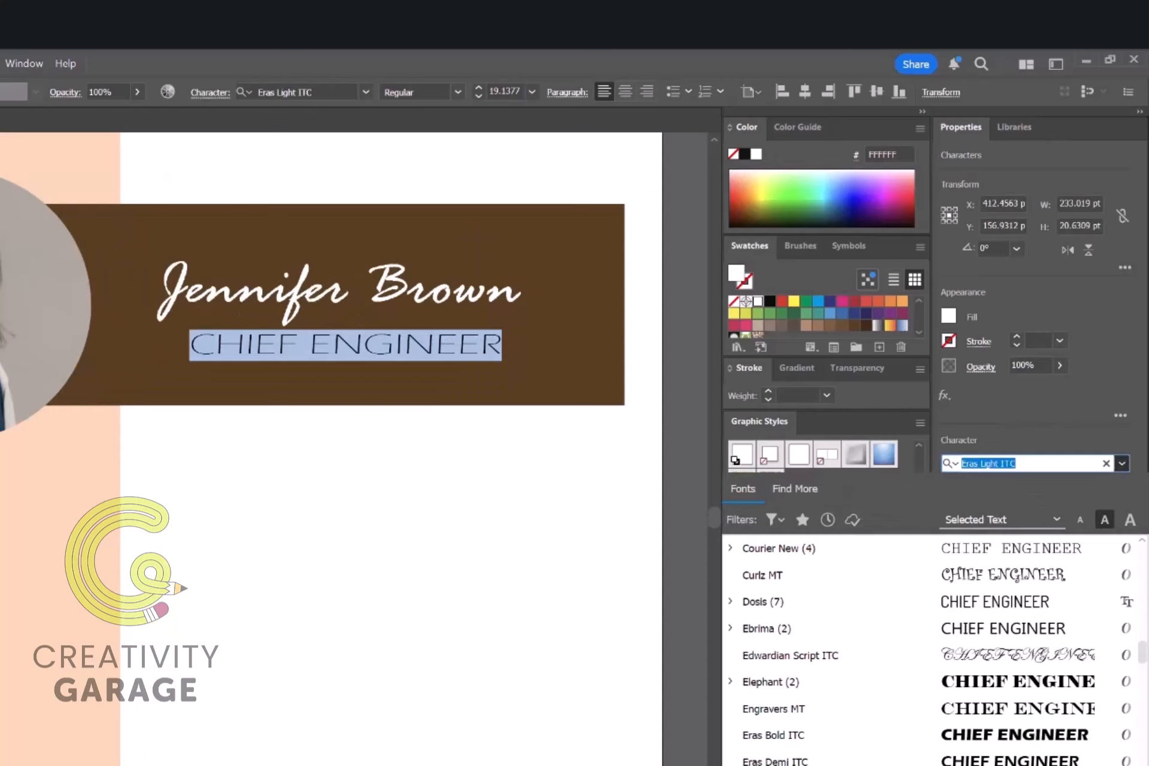
Step: Set CHIEF ENGINEER in Eras Medium ITC and shift it left to centre under the name
key("Down")
key("Return")
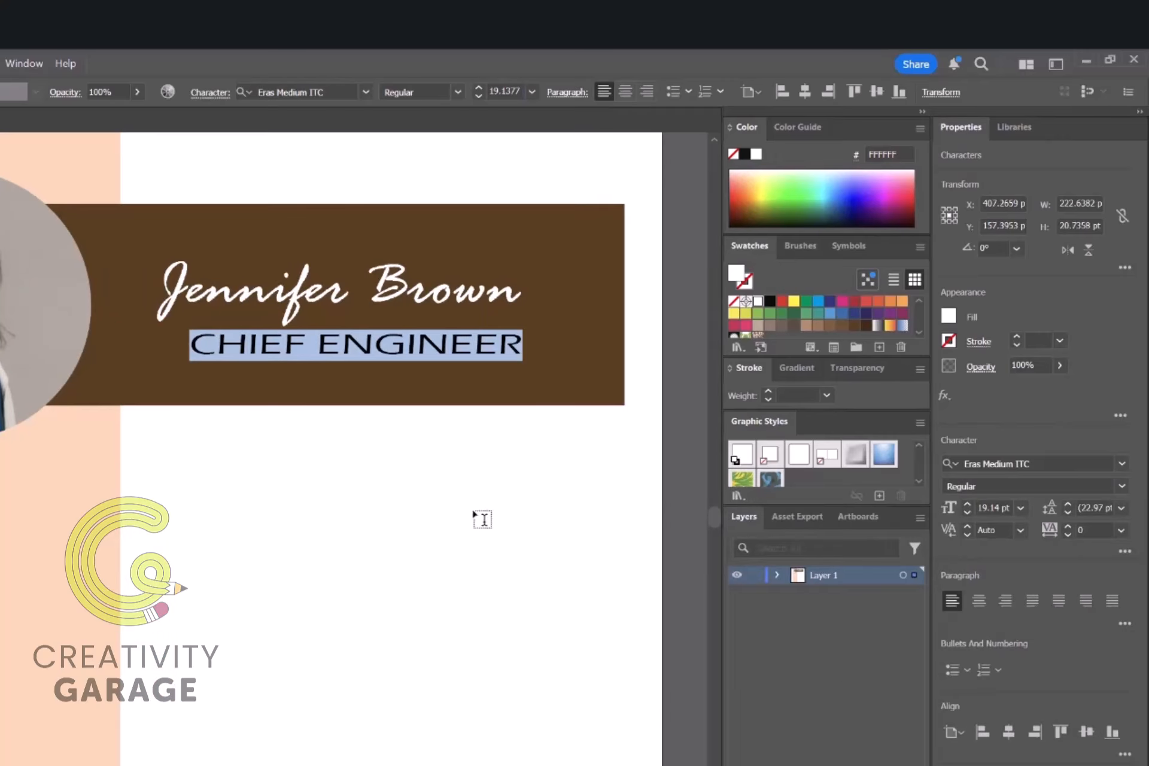
left_click(474, 512)
left_click_drag(397, 344, 385, 344)
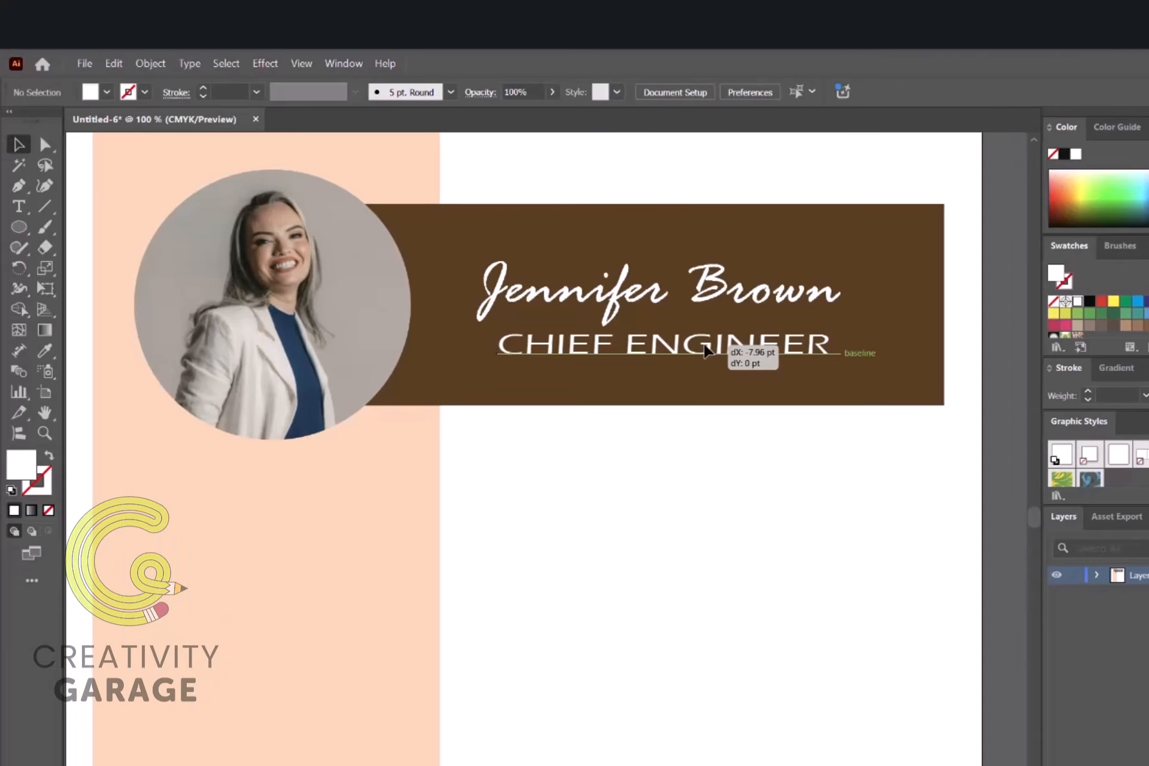
left_click_drag(707, 351, 695, 350)
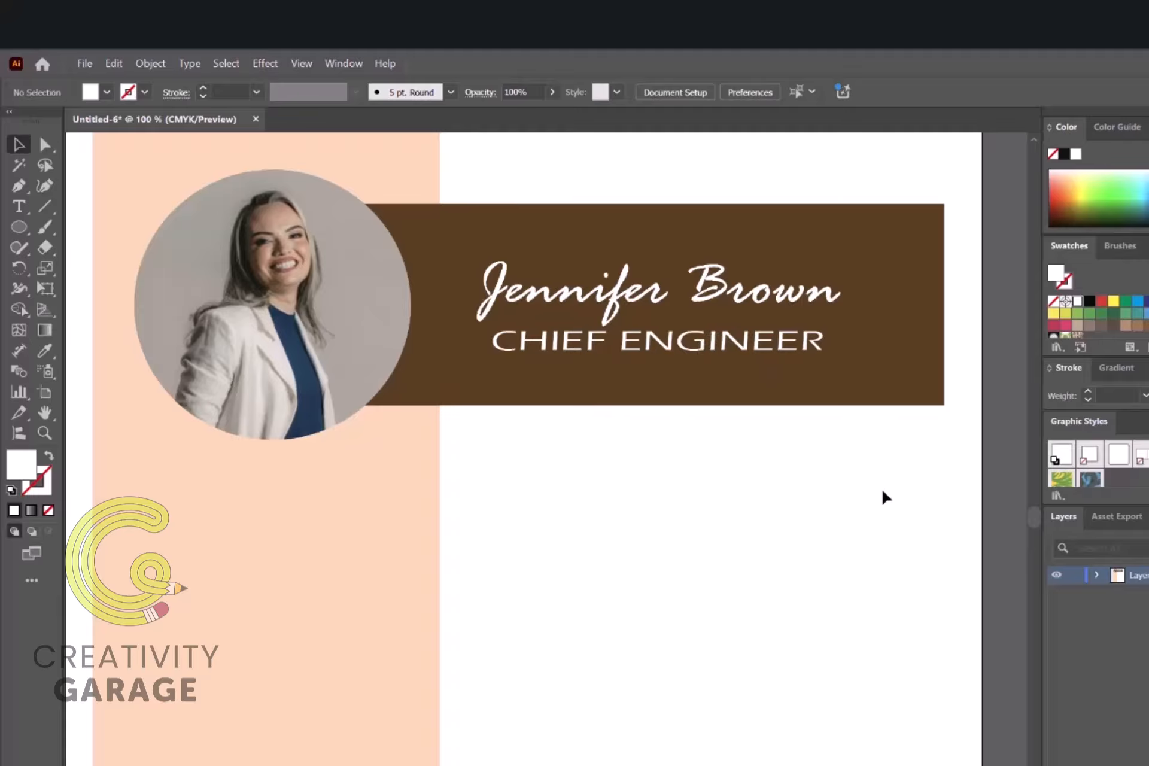
Step: Add an 'Objective' heading below the banner and scale it down
key("ctrl+minus")
key("t")
left_click(607, 426)
type("Ob")
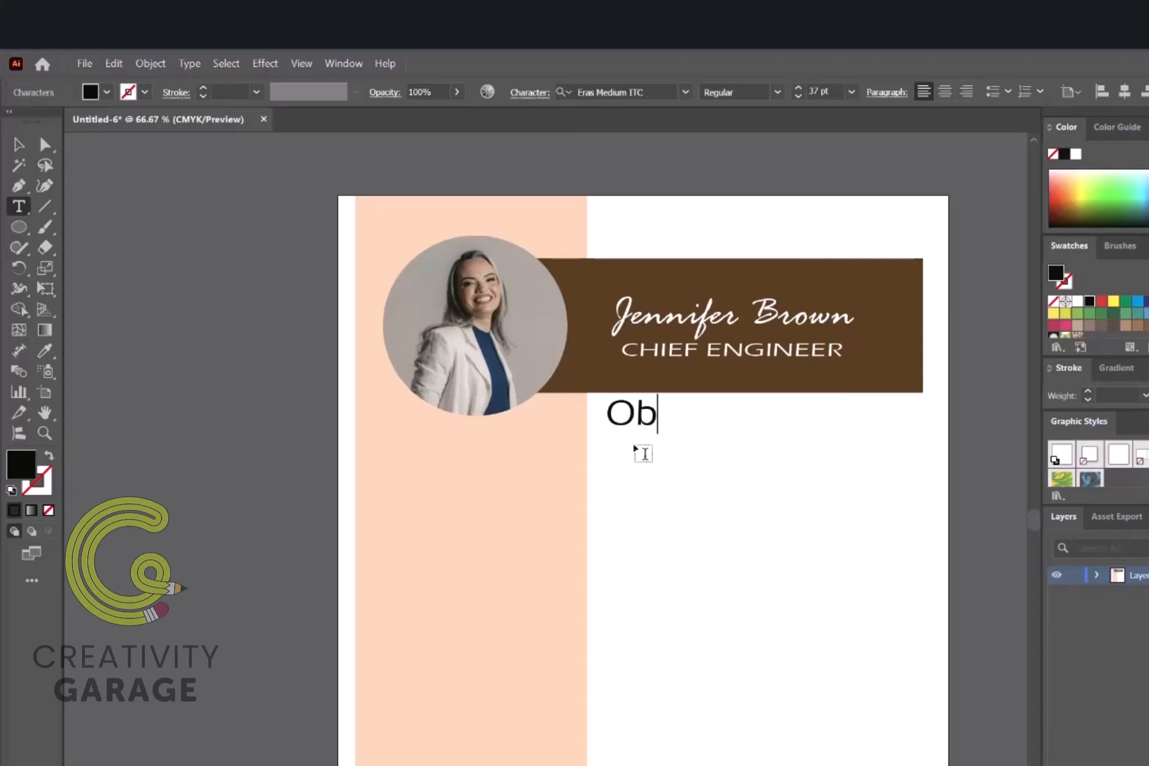
type("jective")
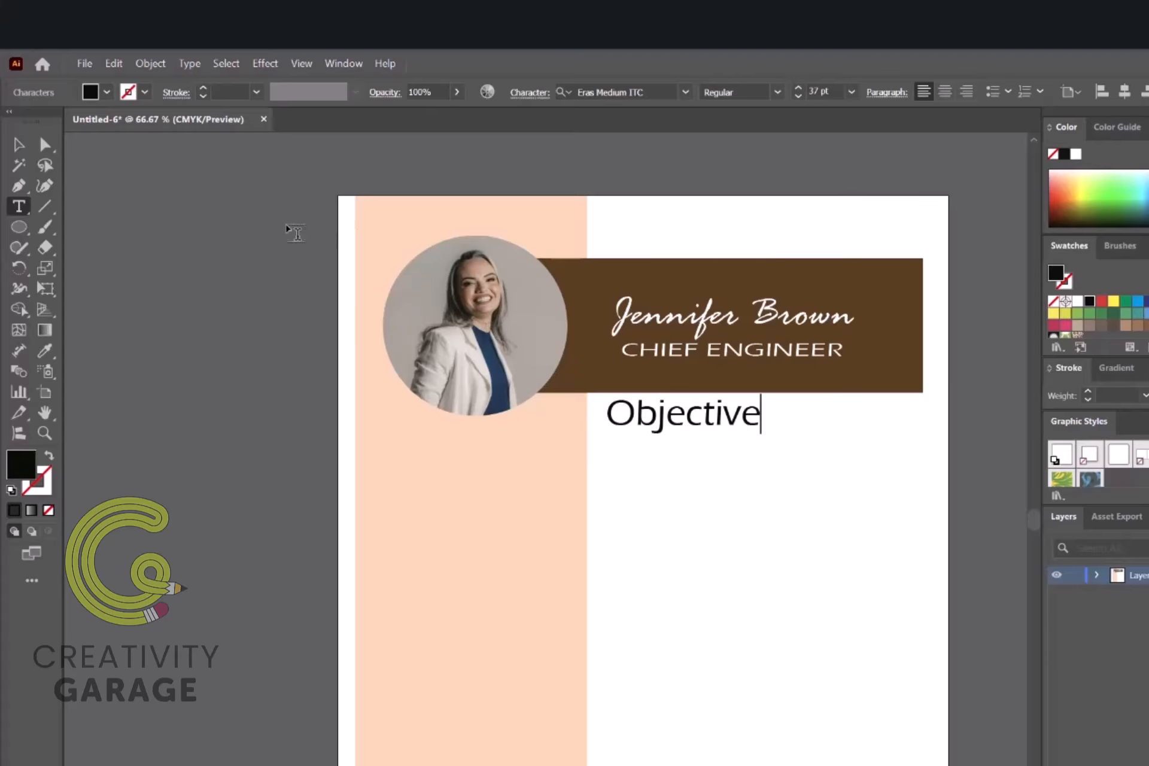
left_click(19, 144)
left_click_drag(726, 357, 743, 405)
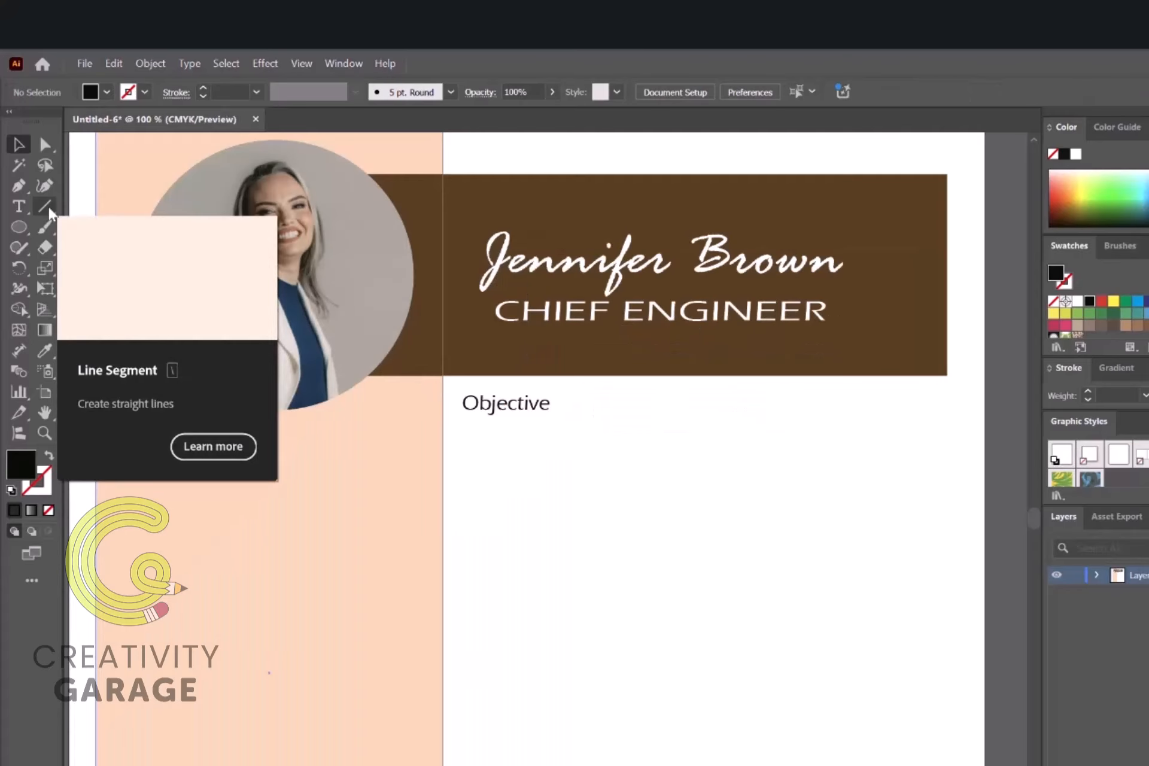
Step: Draw a horizontal rule under the Objective heading with a black stroke
left_click(45, 207)
left_click(103, 207)
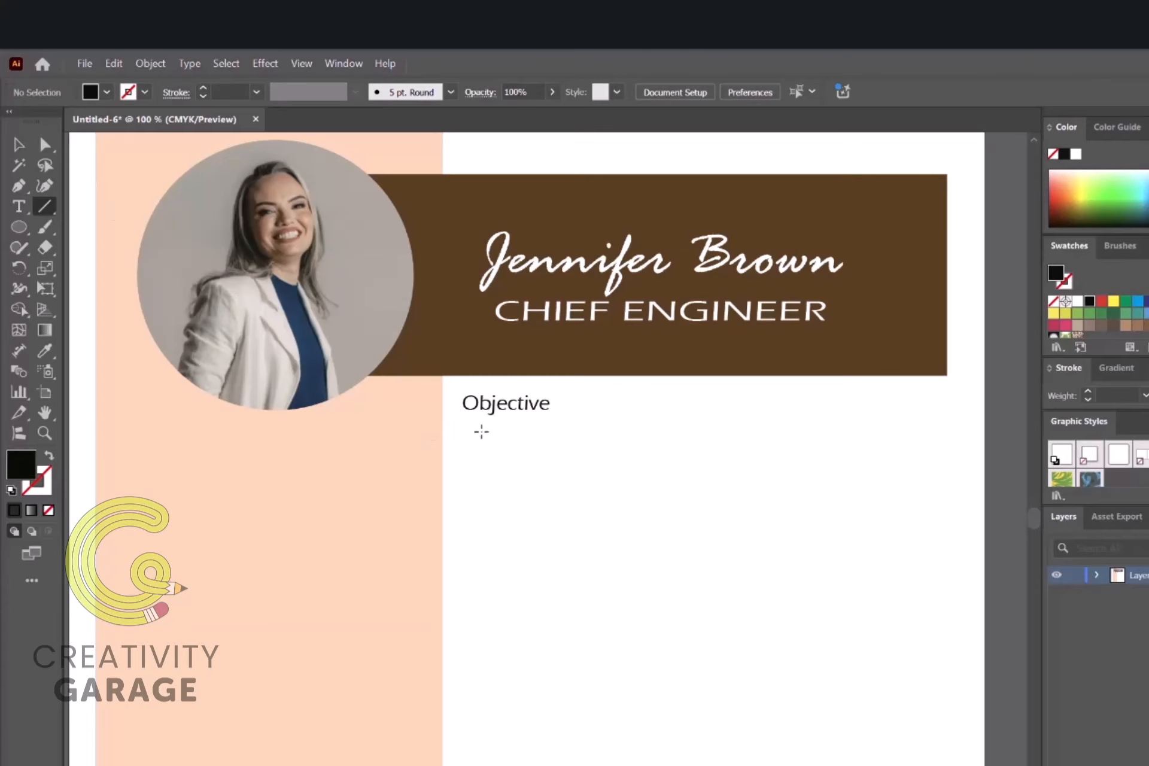
left_click_drag(463, 426, 947, 427)
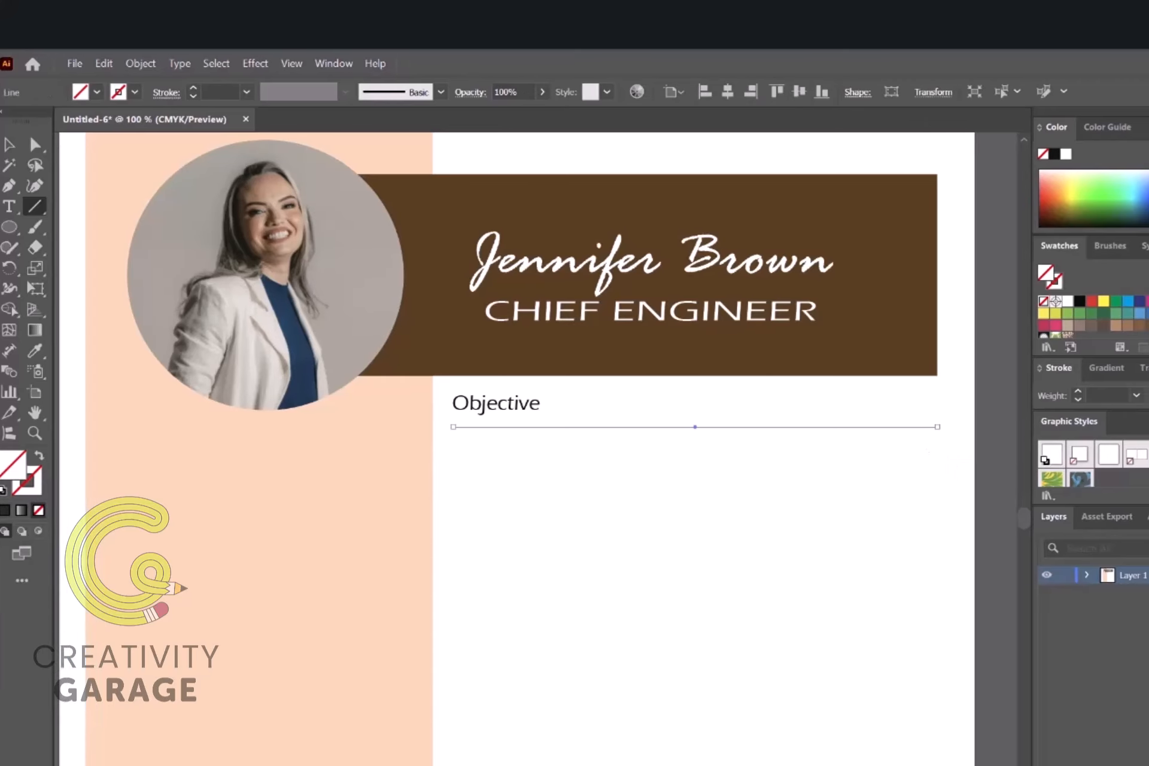
left_click(989, 340)
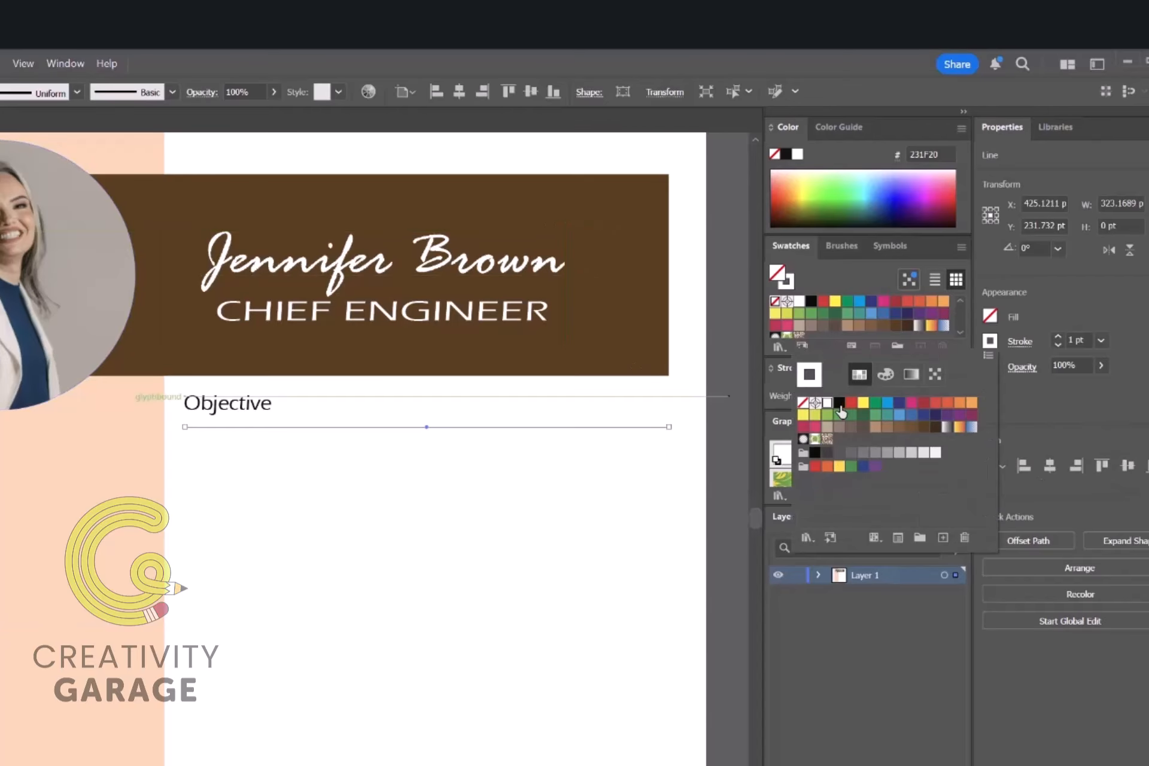
left_click(838, 404)
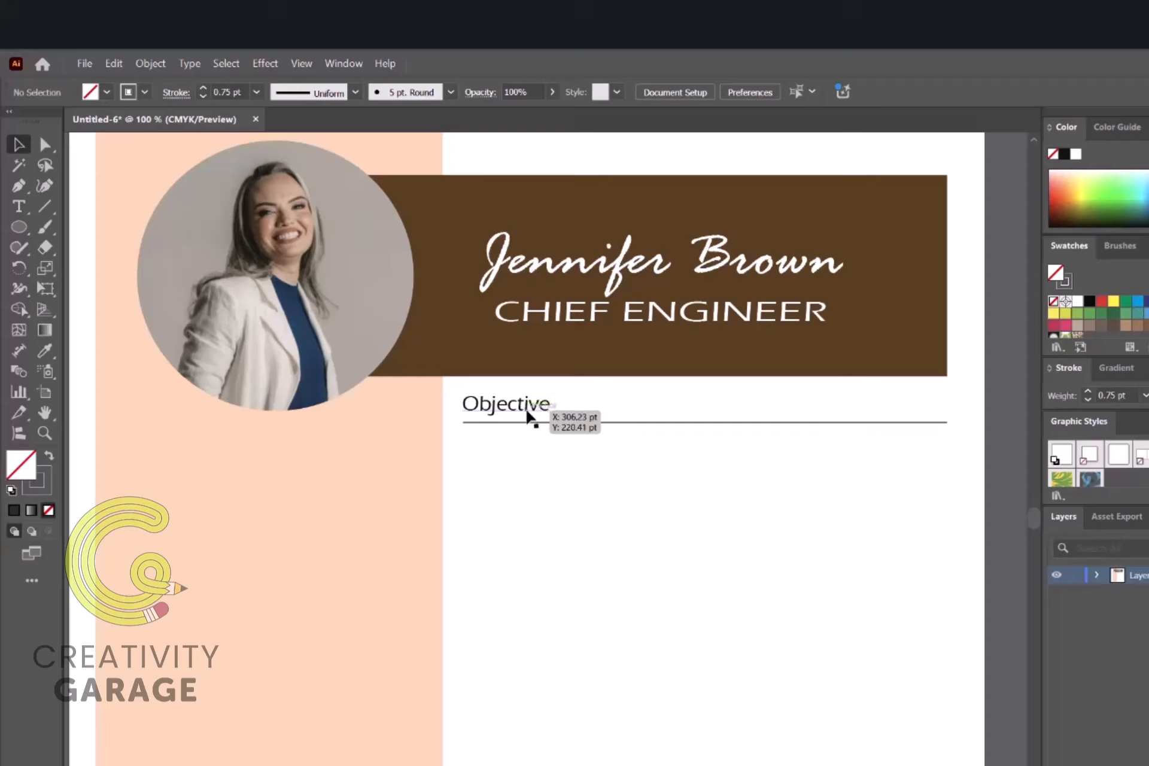
Step: Paste the objective sentence below the rule, breaking lines before advanced, mechanical, system and ensure
key("t")
left_click(480, 448)
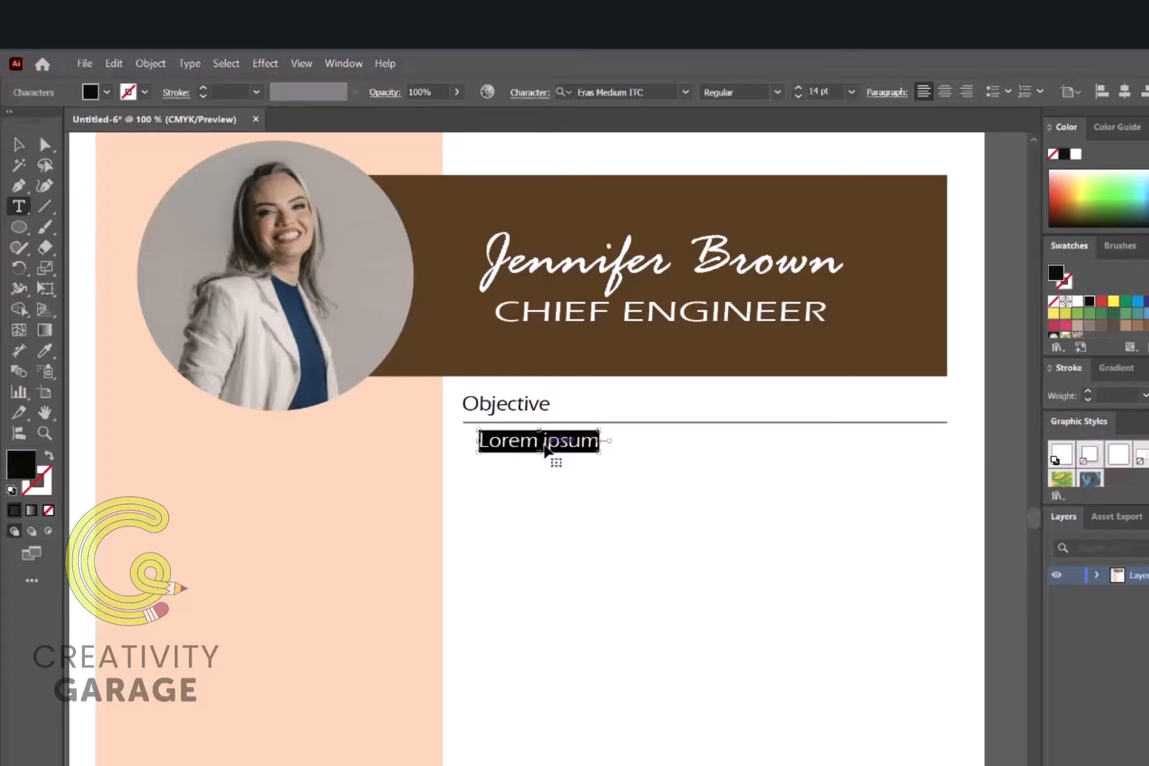
key("ctrl+v")
left_click(917, 442)
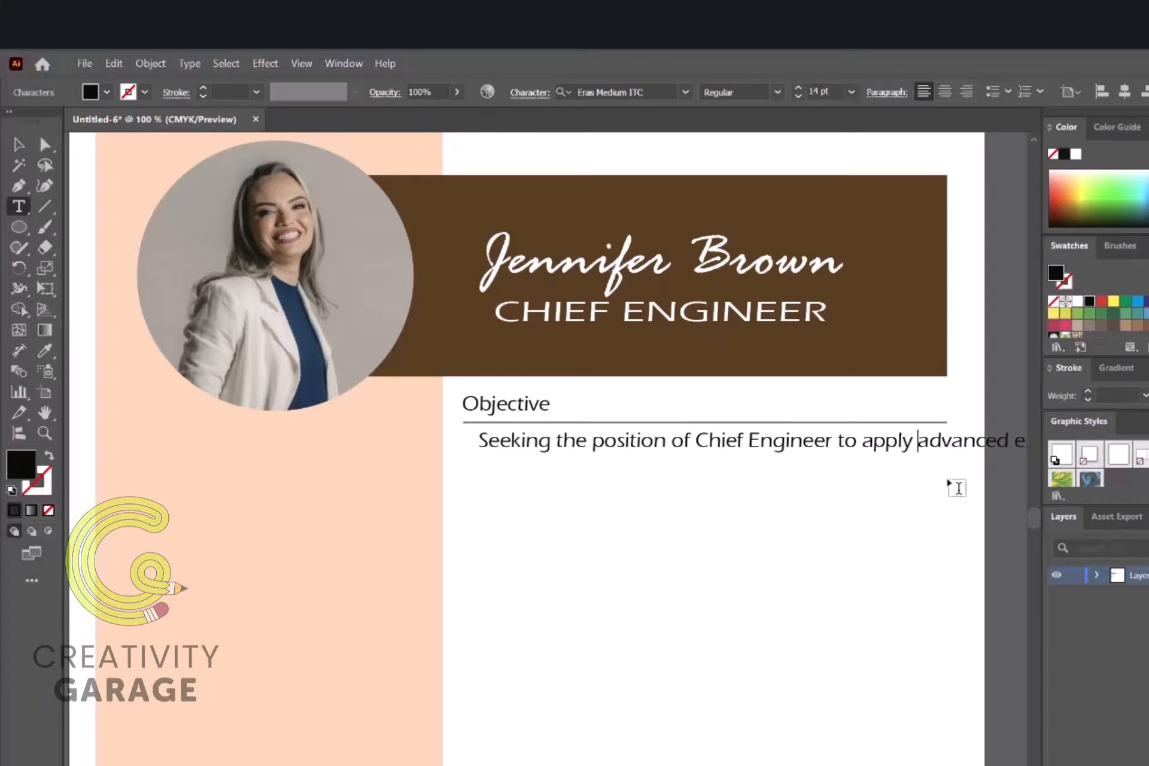
key("Return")
left_click(863, 468)
key("Return")
left_click(927, 492)
key("Return")
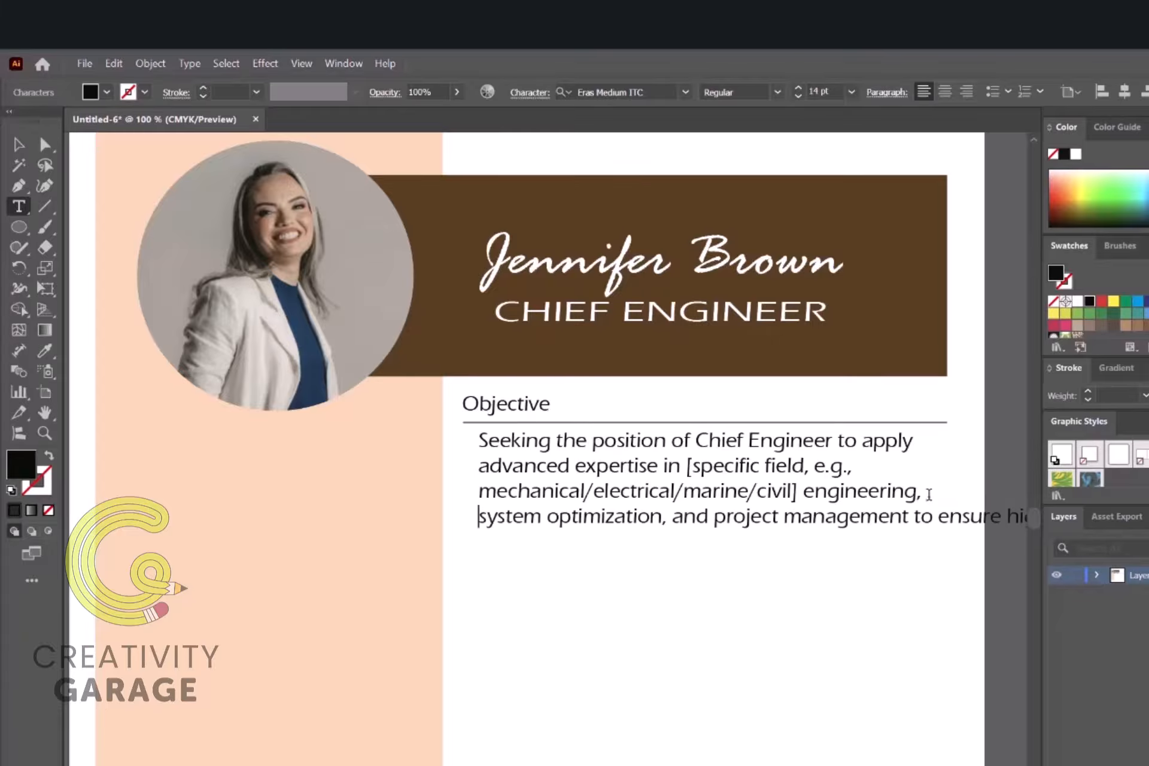
left_click(938, 516)
key("Return")
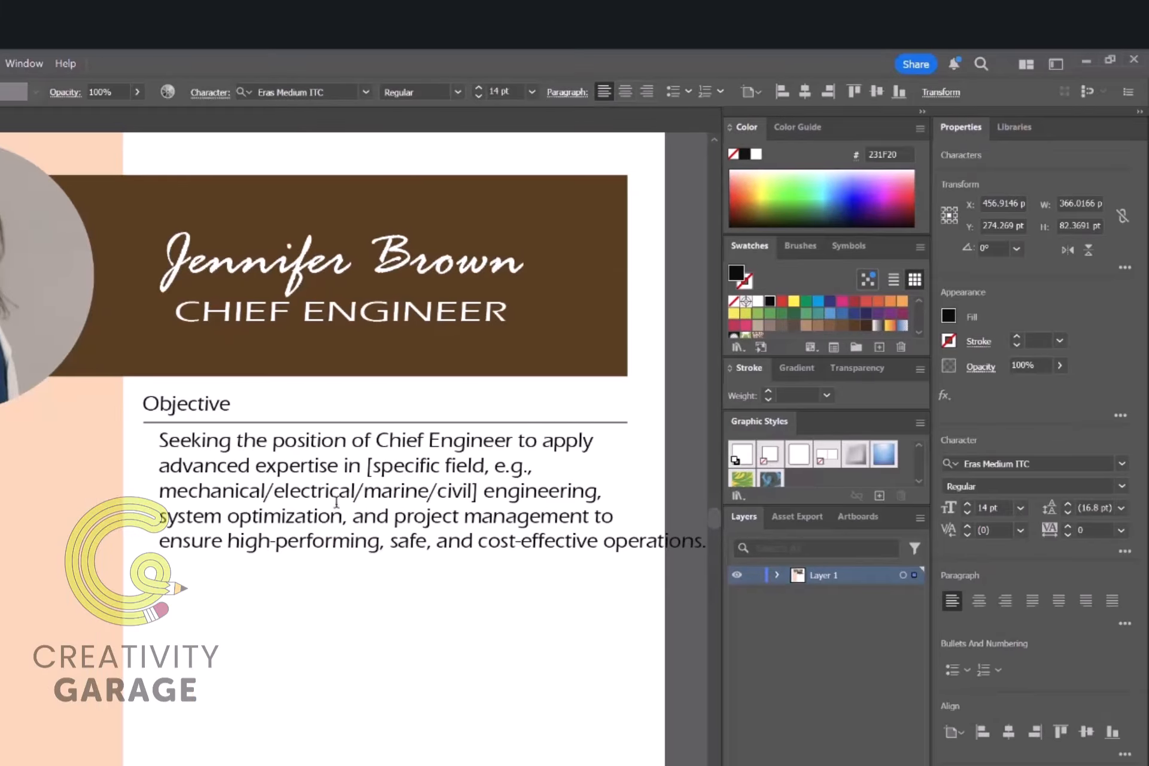
Step: Set the objective paragraph in Times New Roman at 12 pt
key("ctrl+a")
left_click(1121, 463)
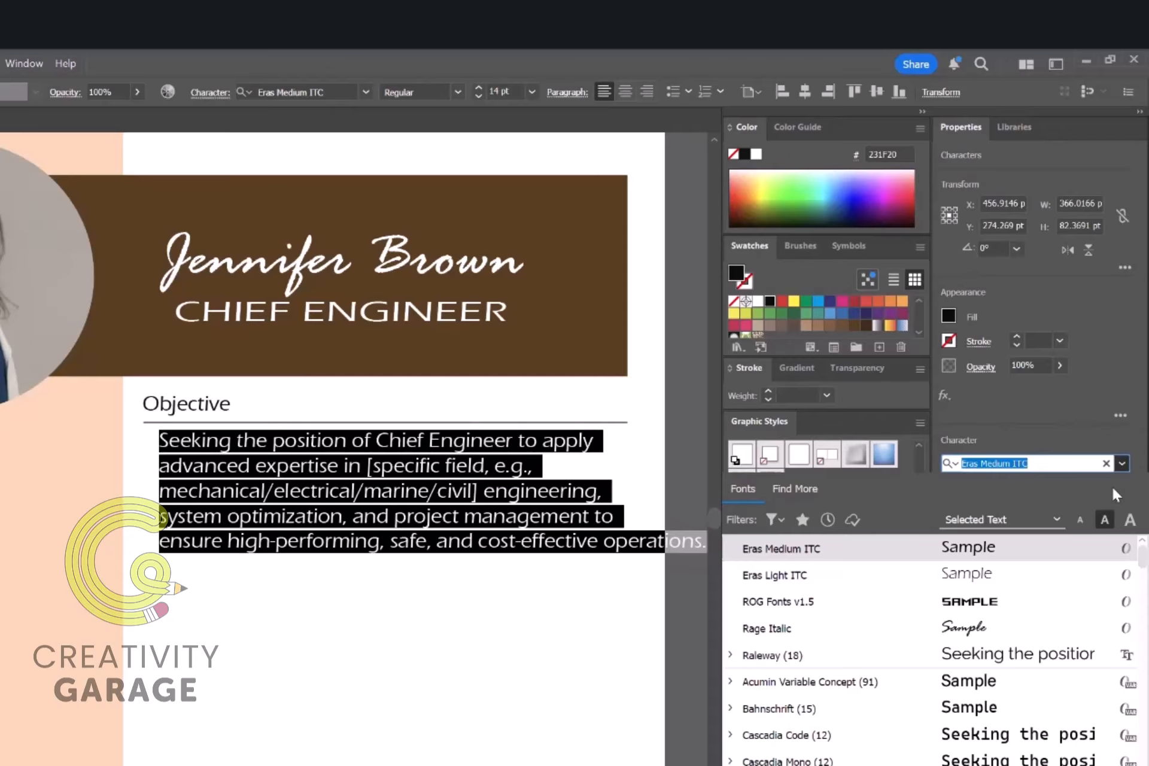
type("times")
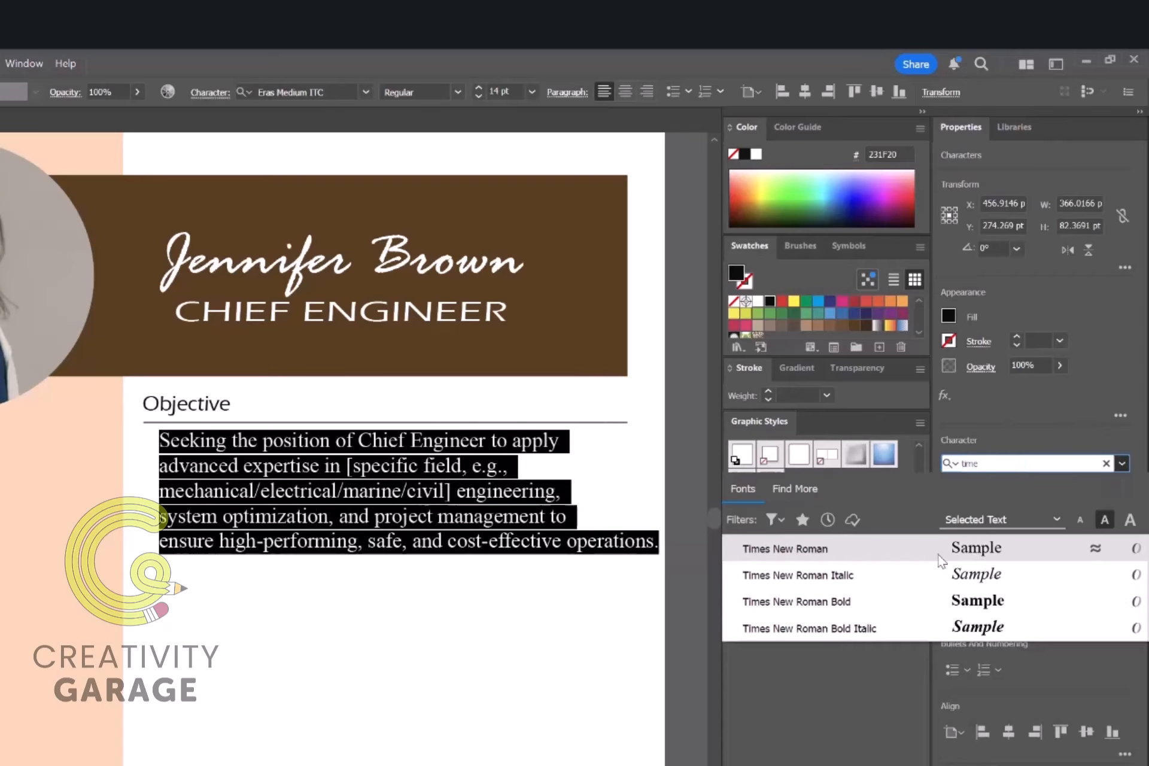
left_click(797, 545)
left_click(1020, 507)
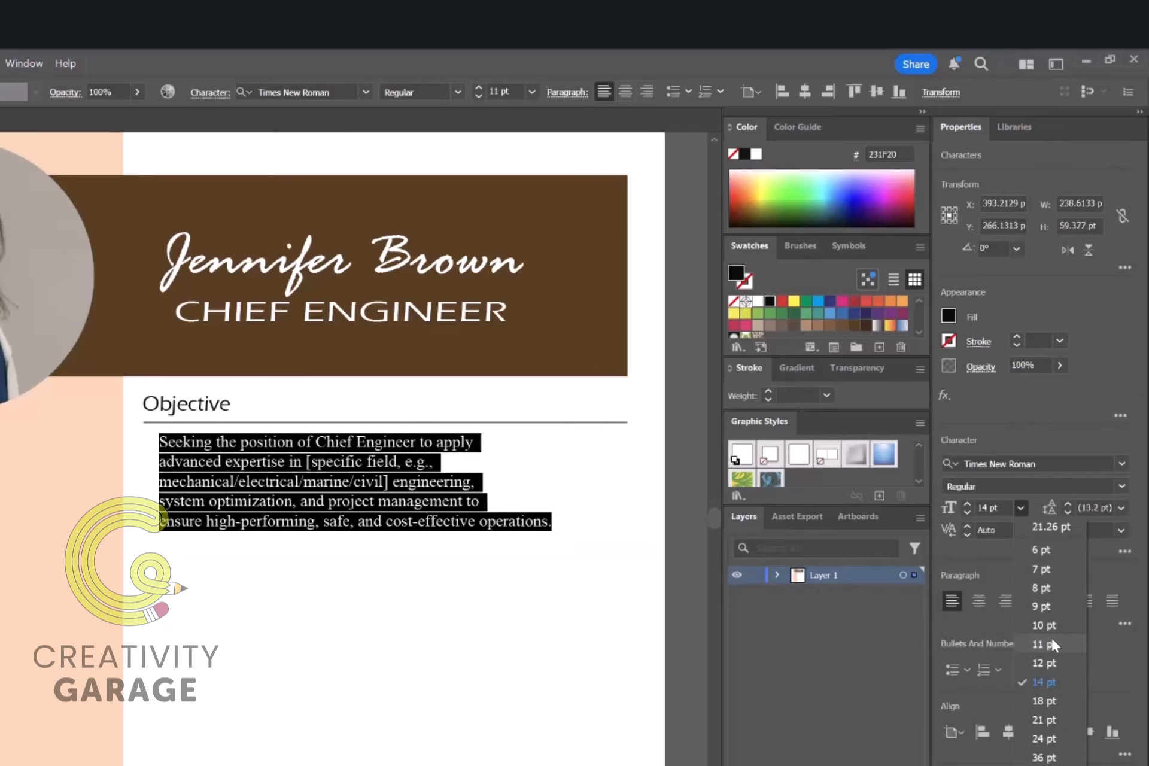
left_click(1051, 655)
left_click(648, 556)
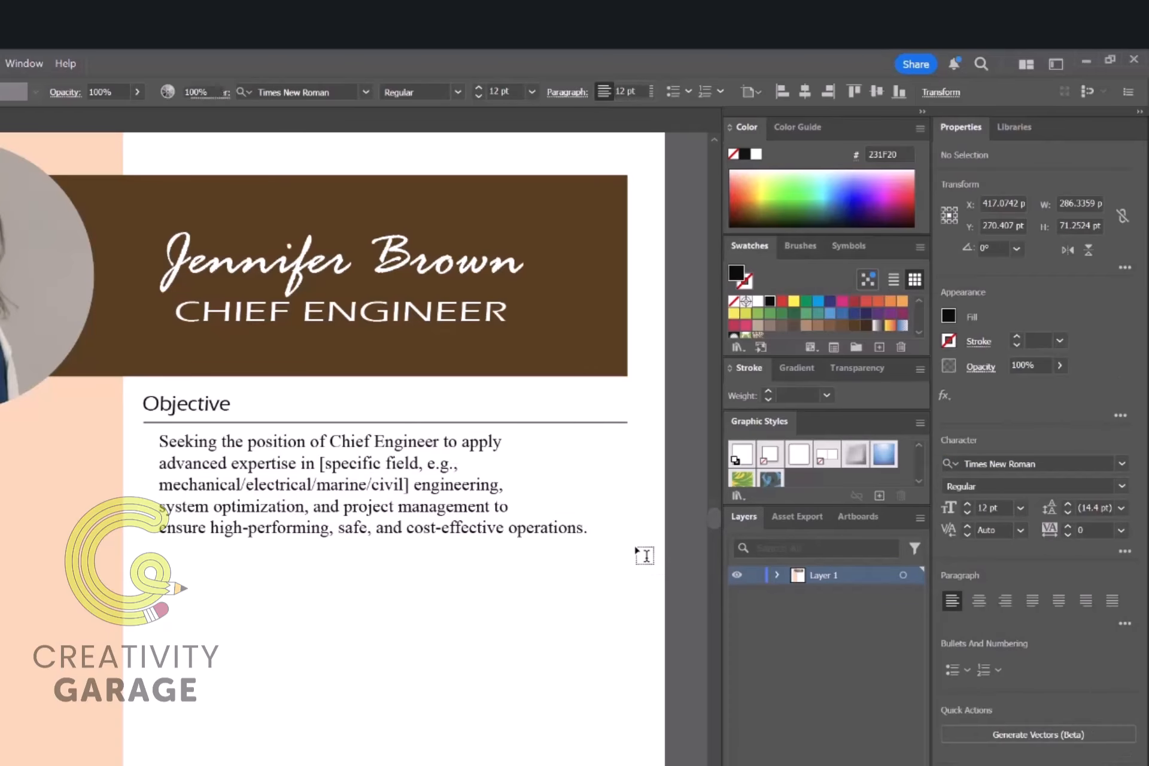
Step: Change the objective paragraph to Trebuchet MS at 11 pt
left_click(529, 526)
key("ctrl+a")
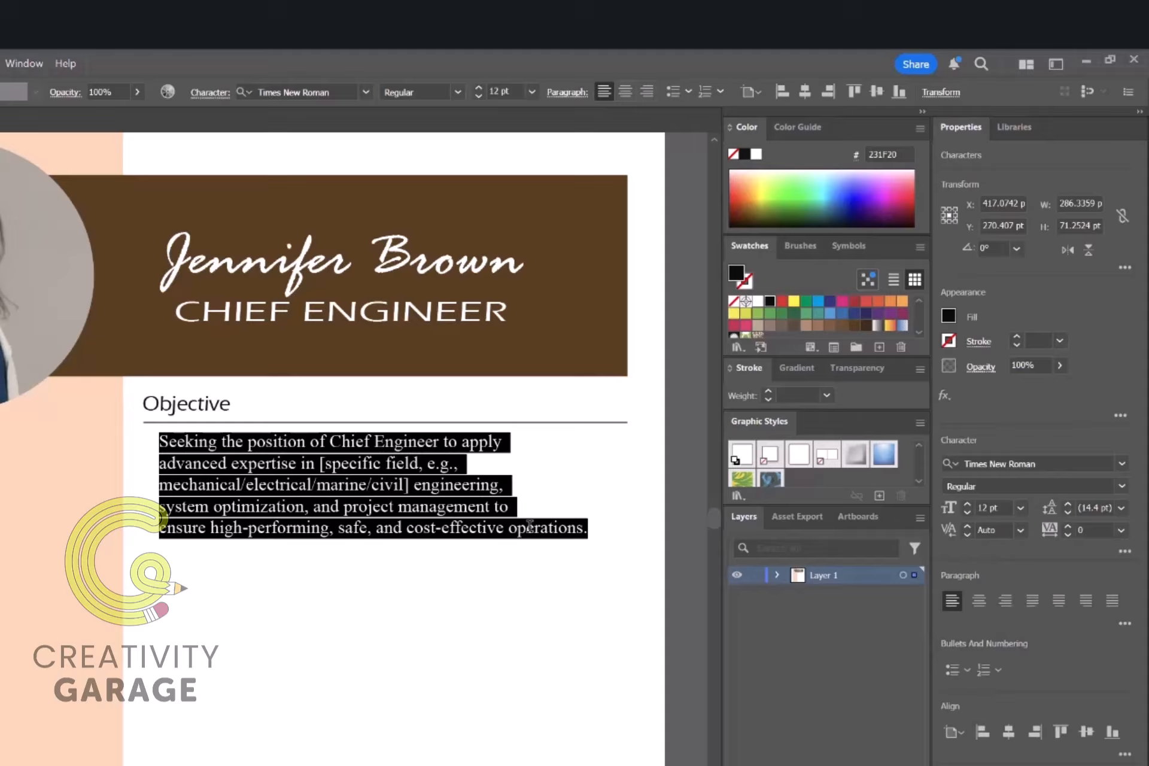
left_click(1078, 463)
type("treb")
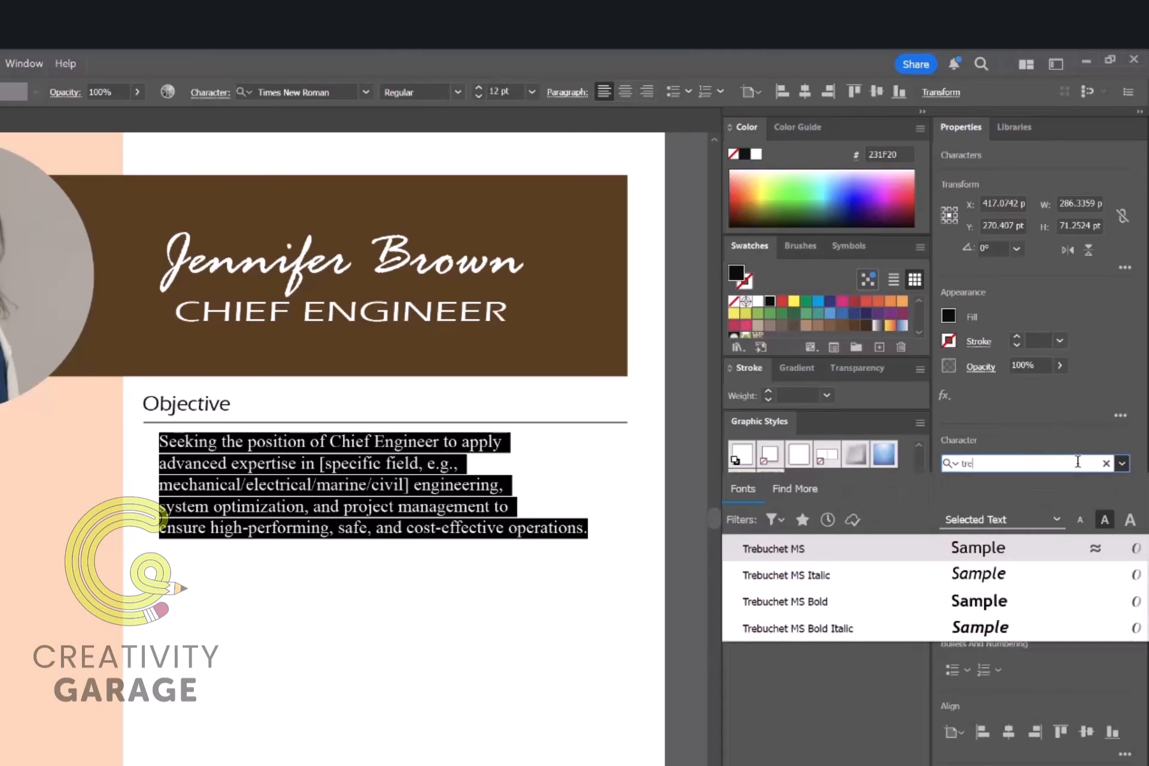
key("Return")
left_click(1020, 507)
left_click(1046, 637)
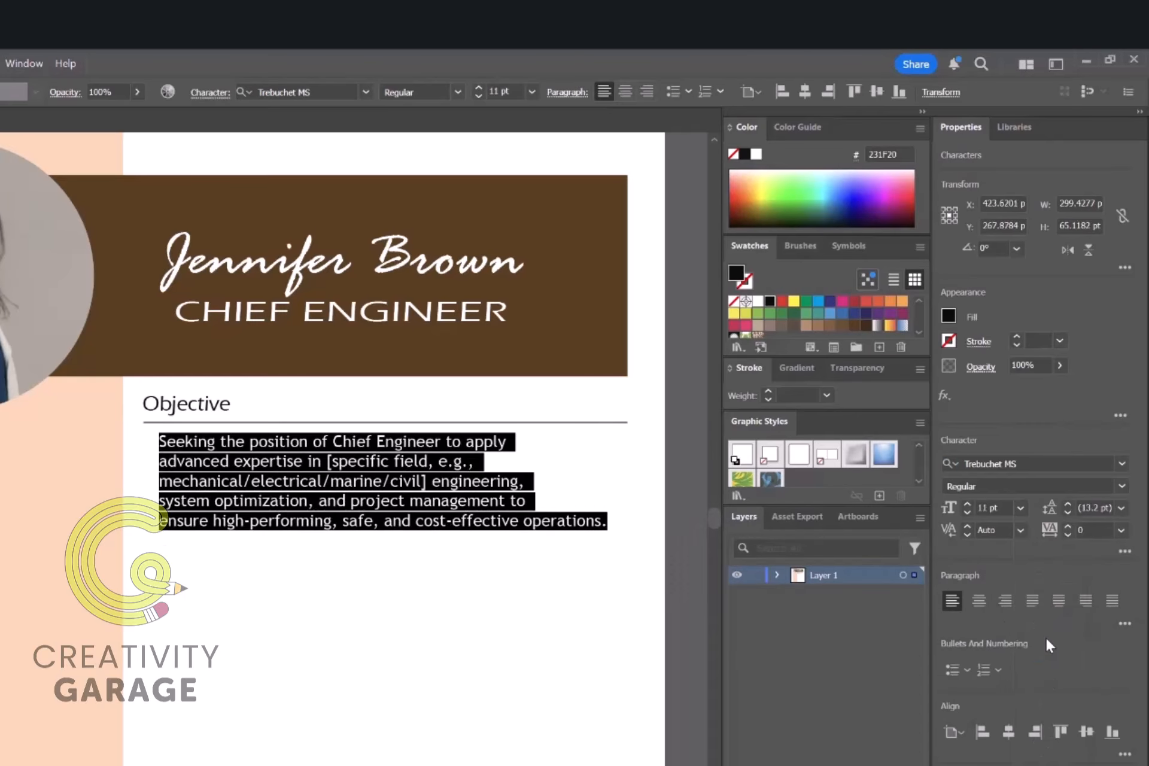
left_click(598, 561)
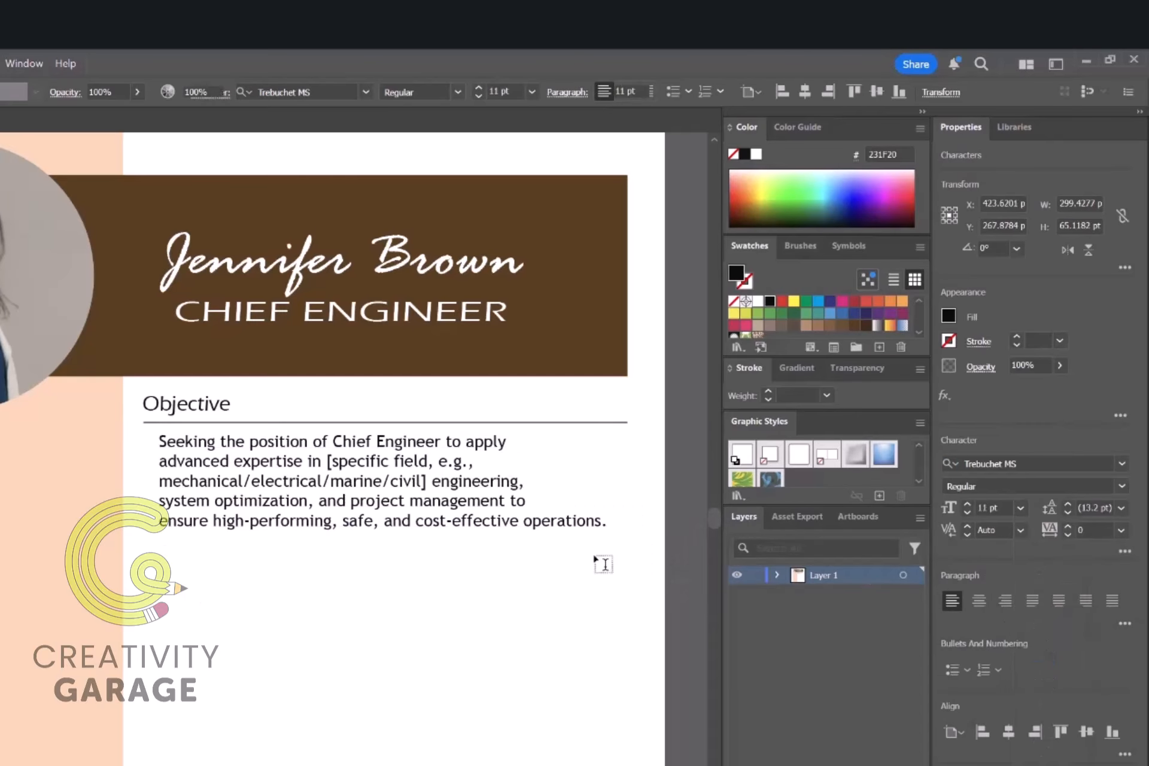
Step: Rebalance the paragraph's line breaks into four fuller, evenly filled lines
double_click(159, 461)
key("BackSpace")
left_click(586, 443)
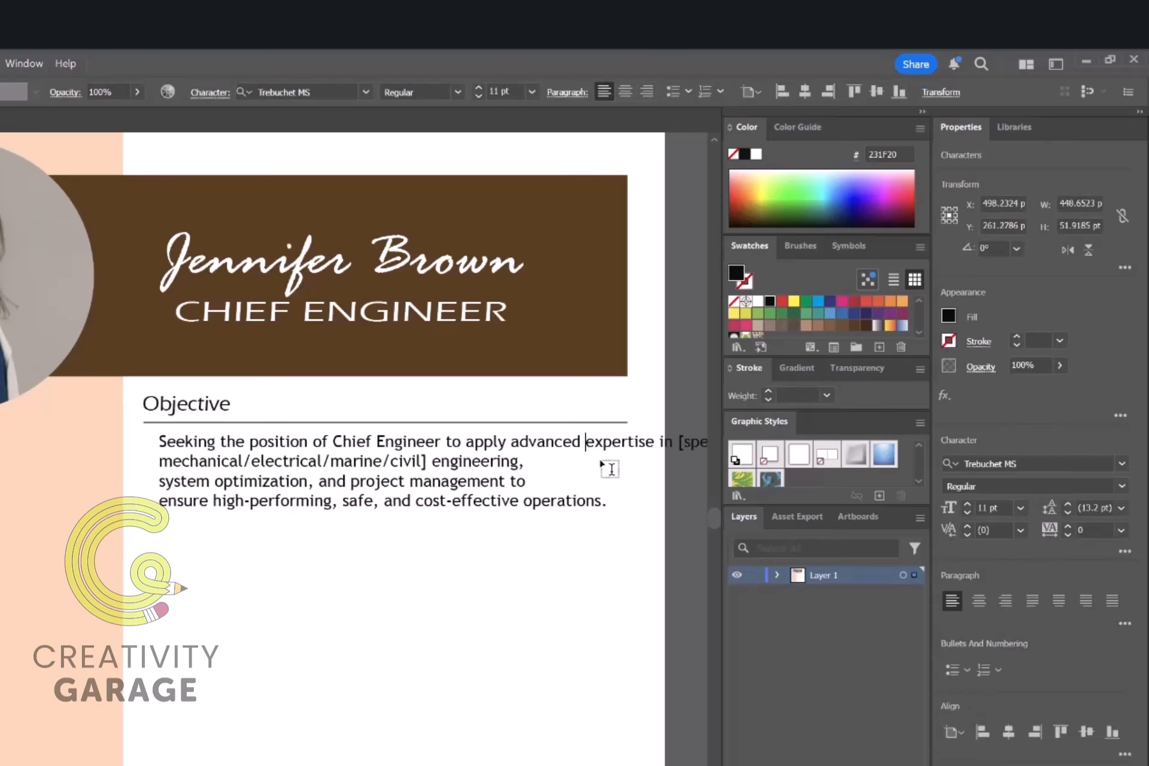
key("Return")
key("BackSpace")
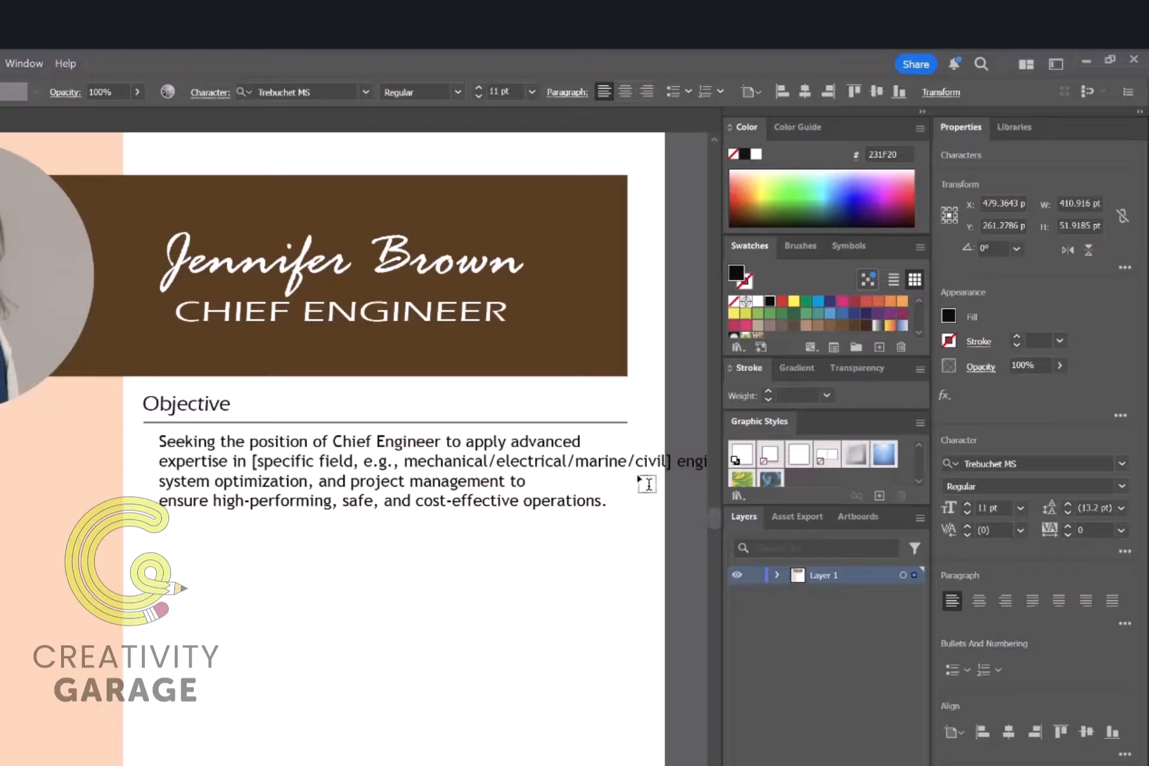
key("Return")
left_click(159, 502)
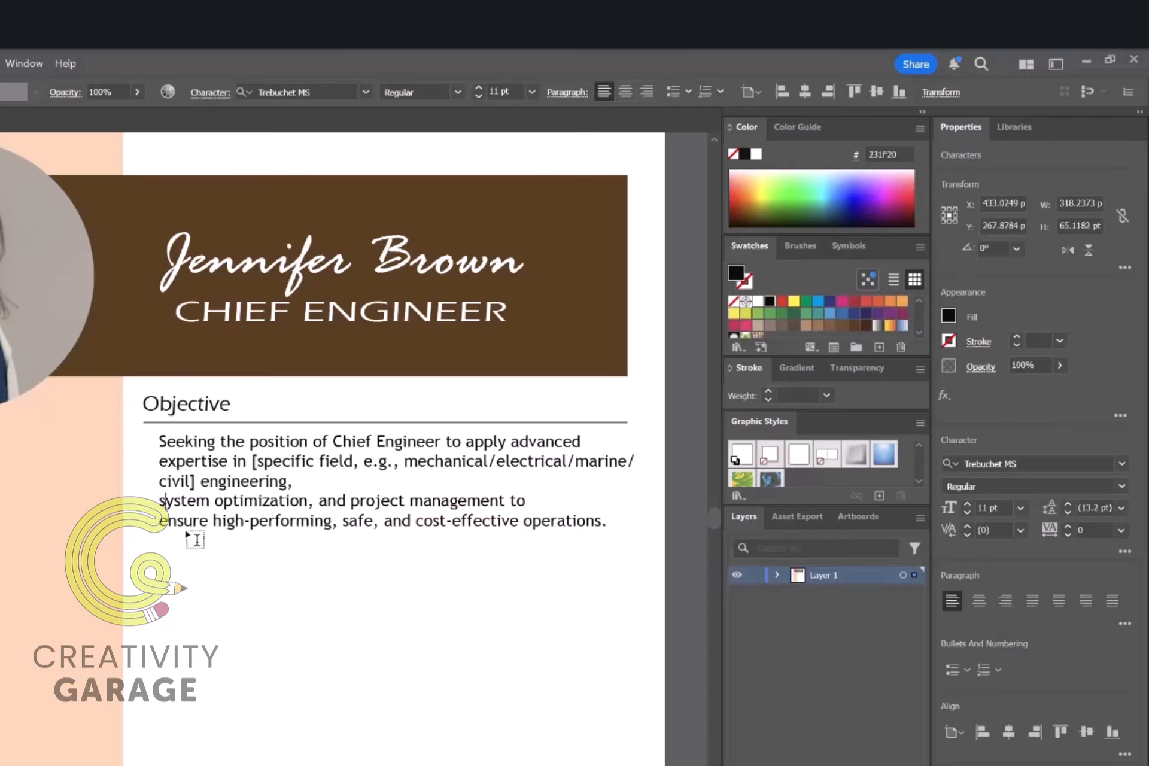
key("BackSpace")
left_click(651, 482)
key("Return")
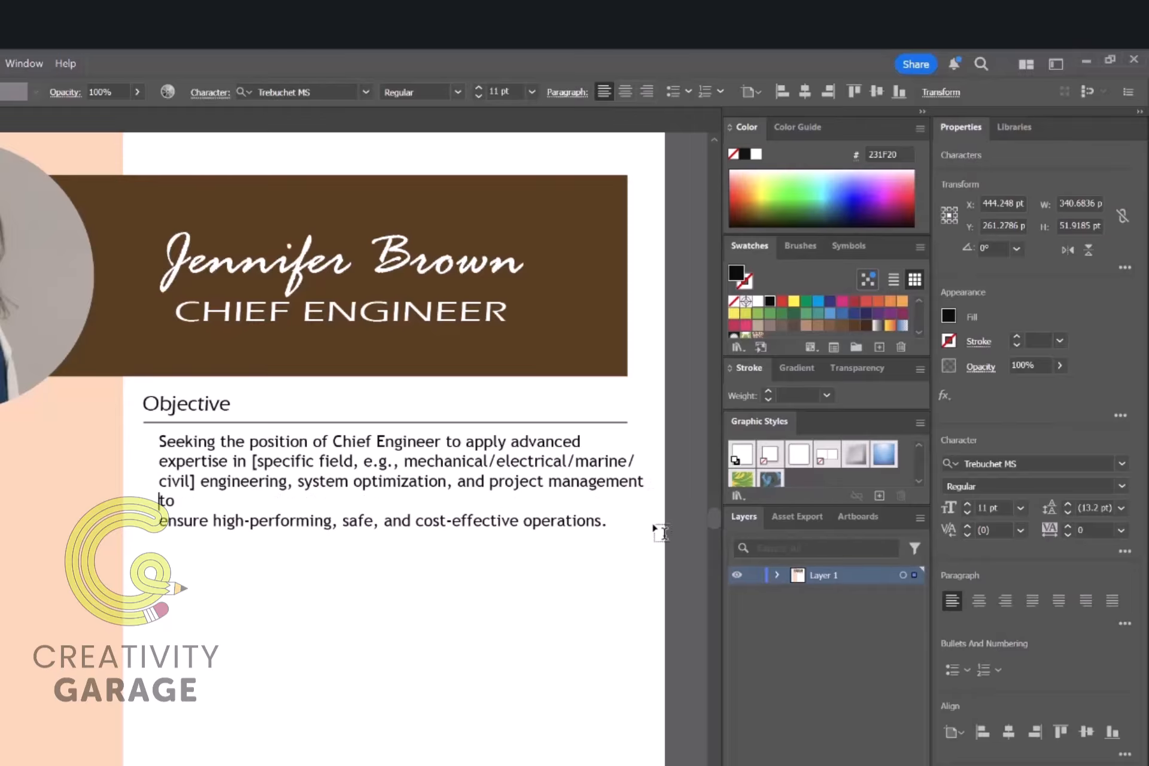
left_click(160, 521)
key("BackSpace")
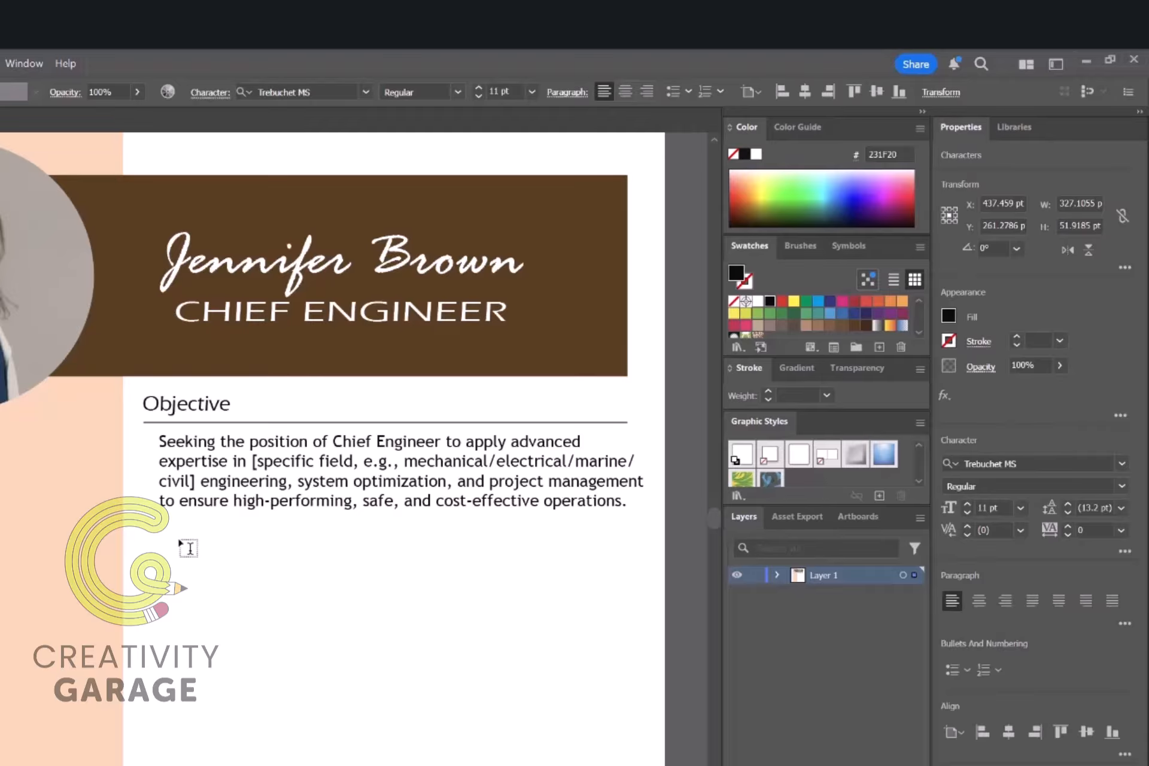
scroll(459, 559, "down", 3)
Step: Shift the objective paragraph left to line up with its heading
key("Escape")
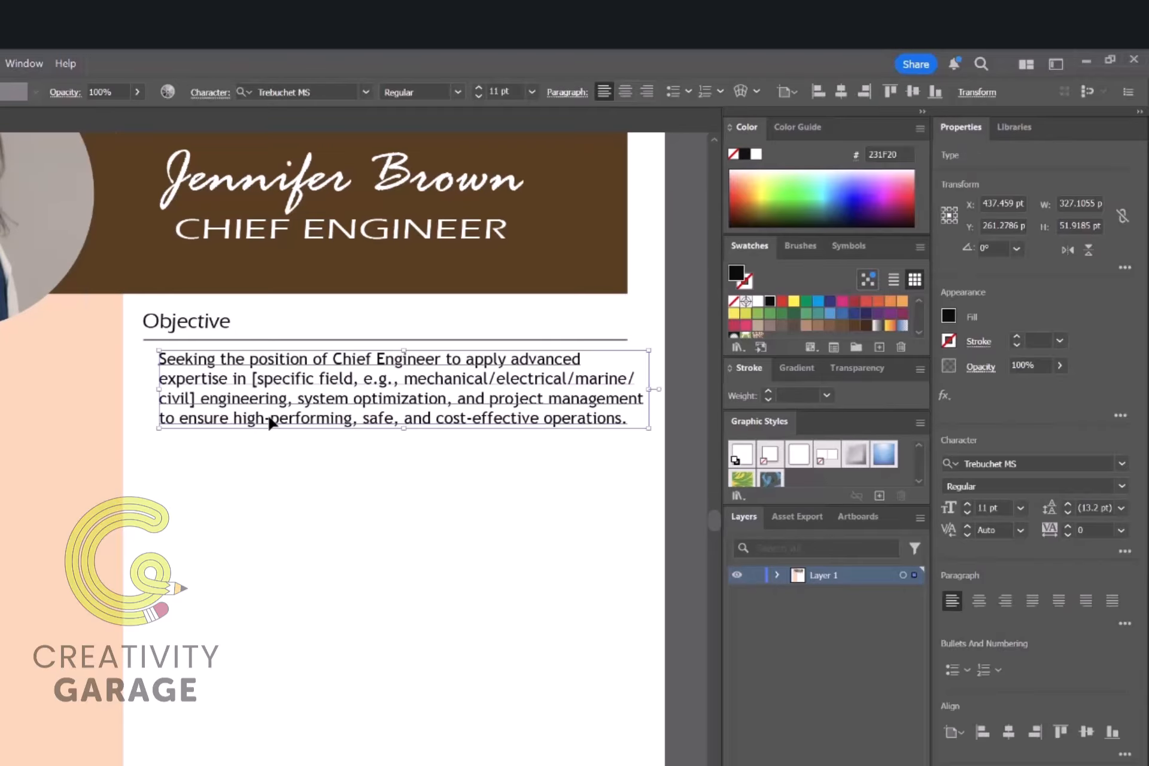
left_click_drag(310, 421, 294, 422)
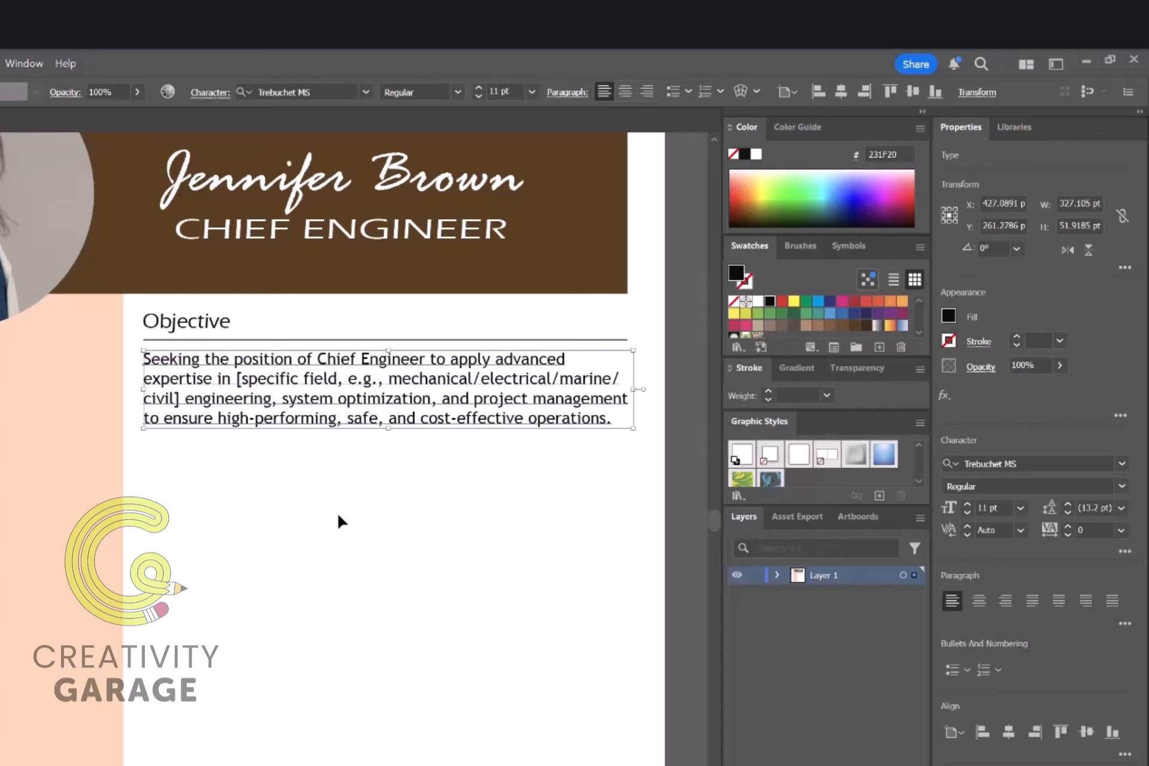
left_click(363, 519)
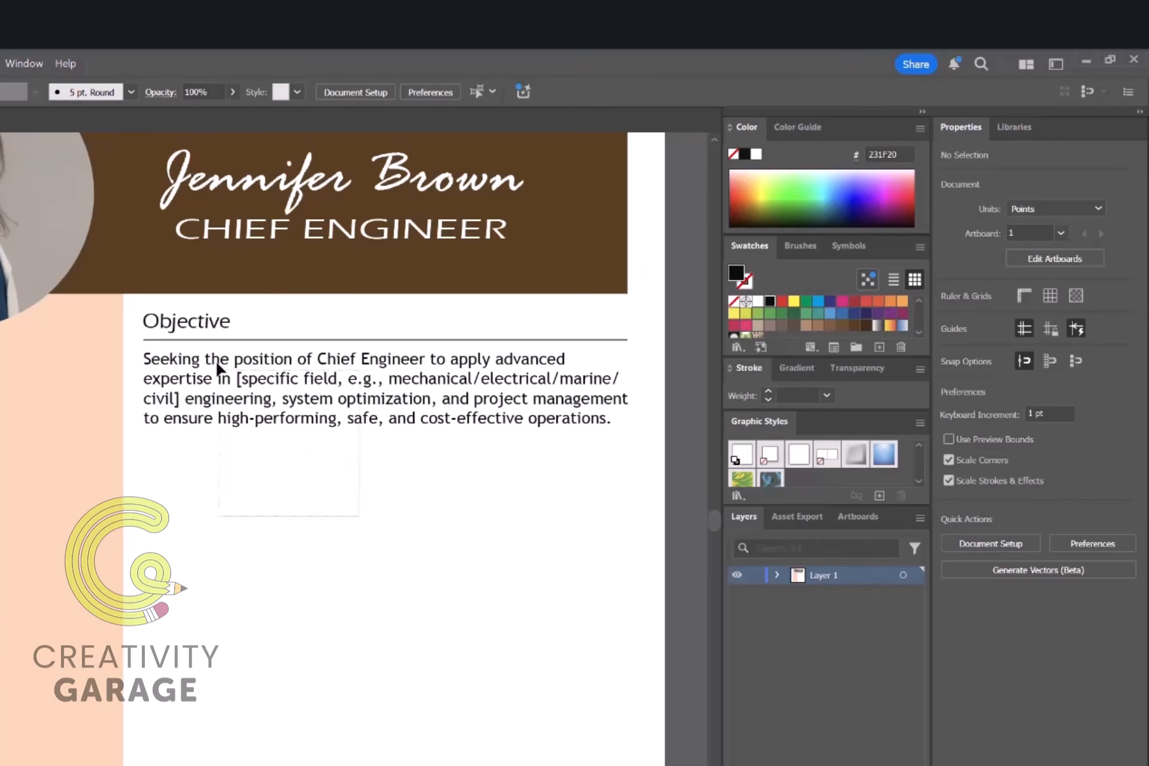
Step: Copy the Objective heading, rule and paragraph below and retitle the copy WORK EXPERIENCE
left_click(191, 323)
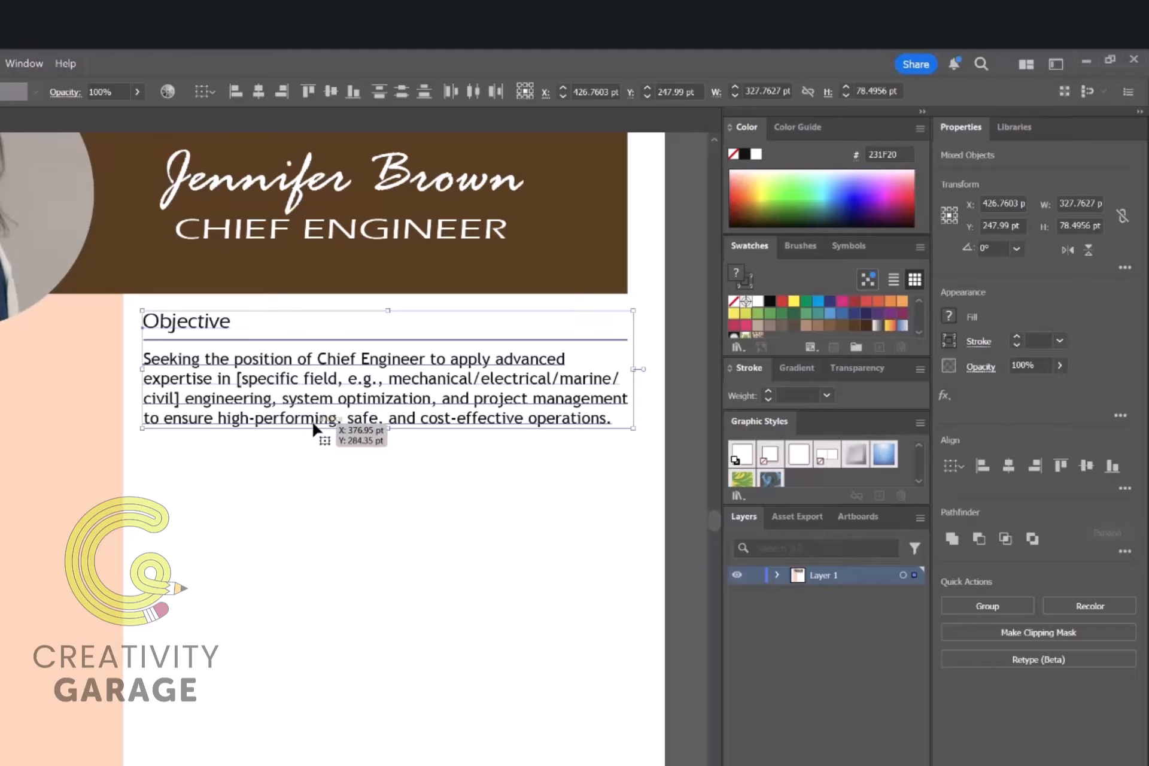
left_click_drag(313, 428, 314, 556)
double_click(197, 449)
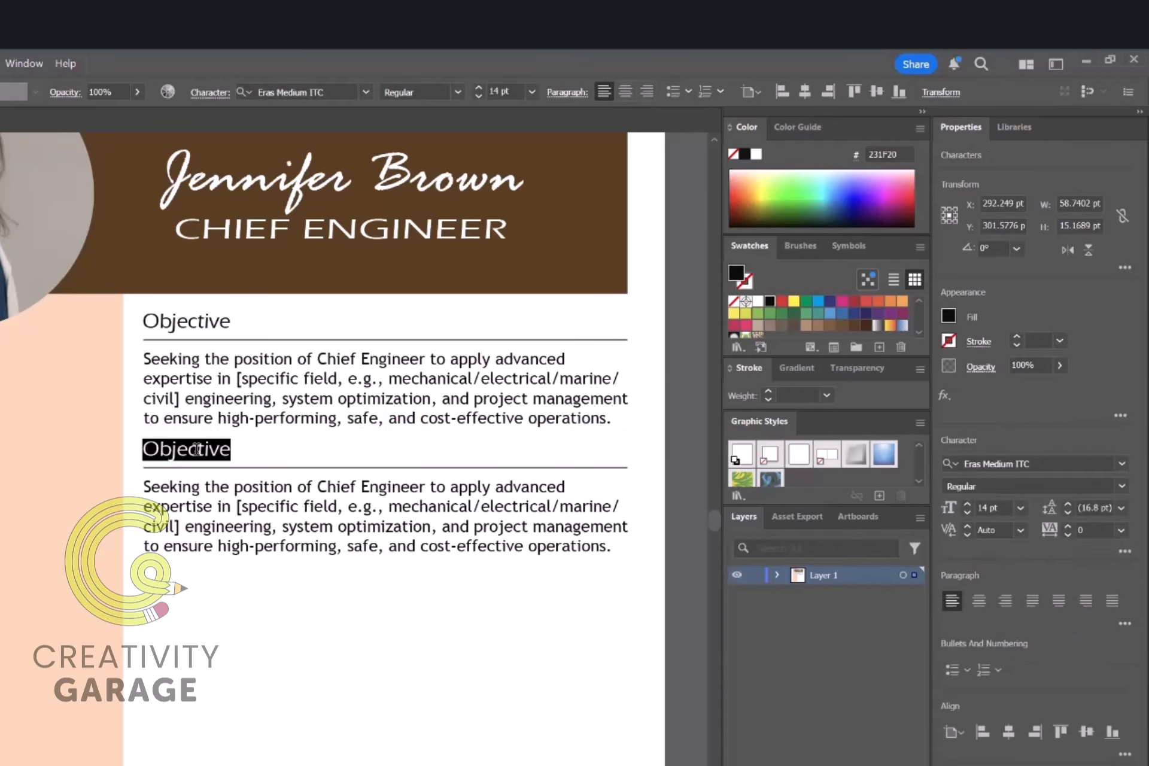
type("WORK EXPERIE")
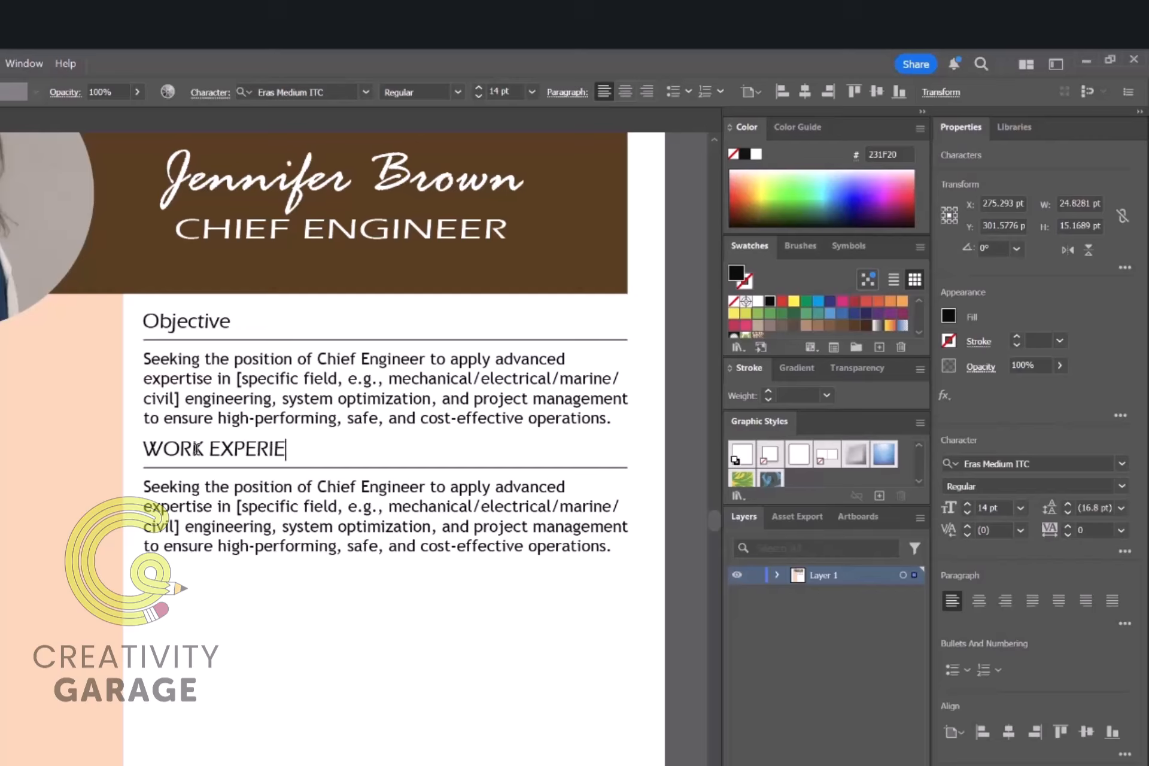
type("NCE")
Step: Retype the original heading in capitals as OBJECTIVE
double_click(180, 323)
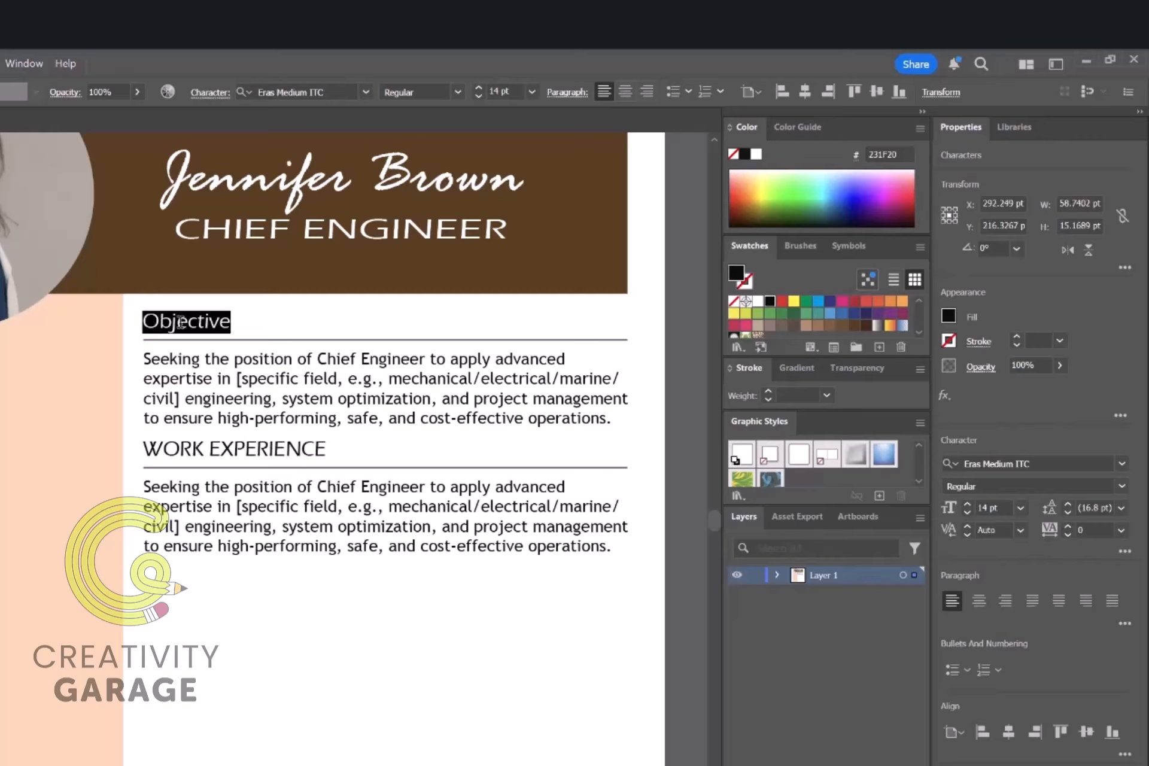
type("OBJECTIVE")
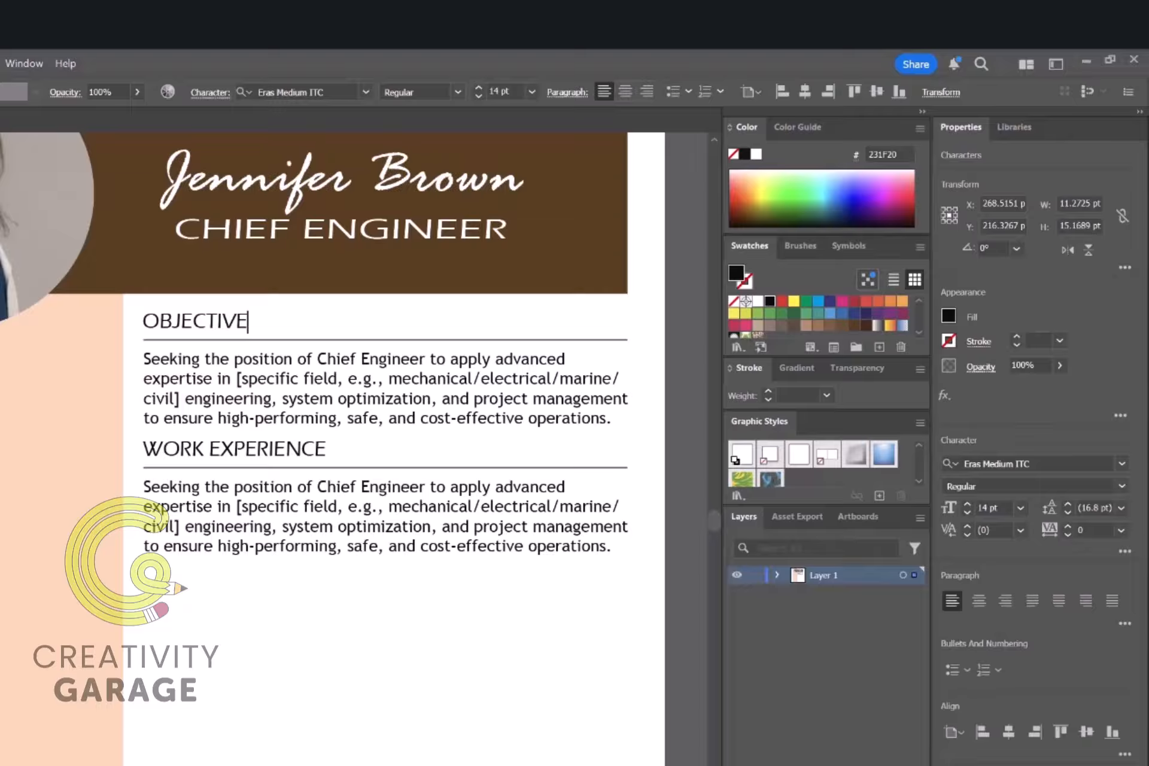
key("Escape")
Step: Replace the copied body with the line 'July 2020 - July 2025 | Name of the Company'
left_click(301, 461)
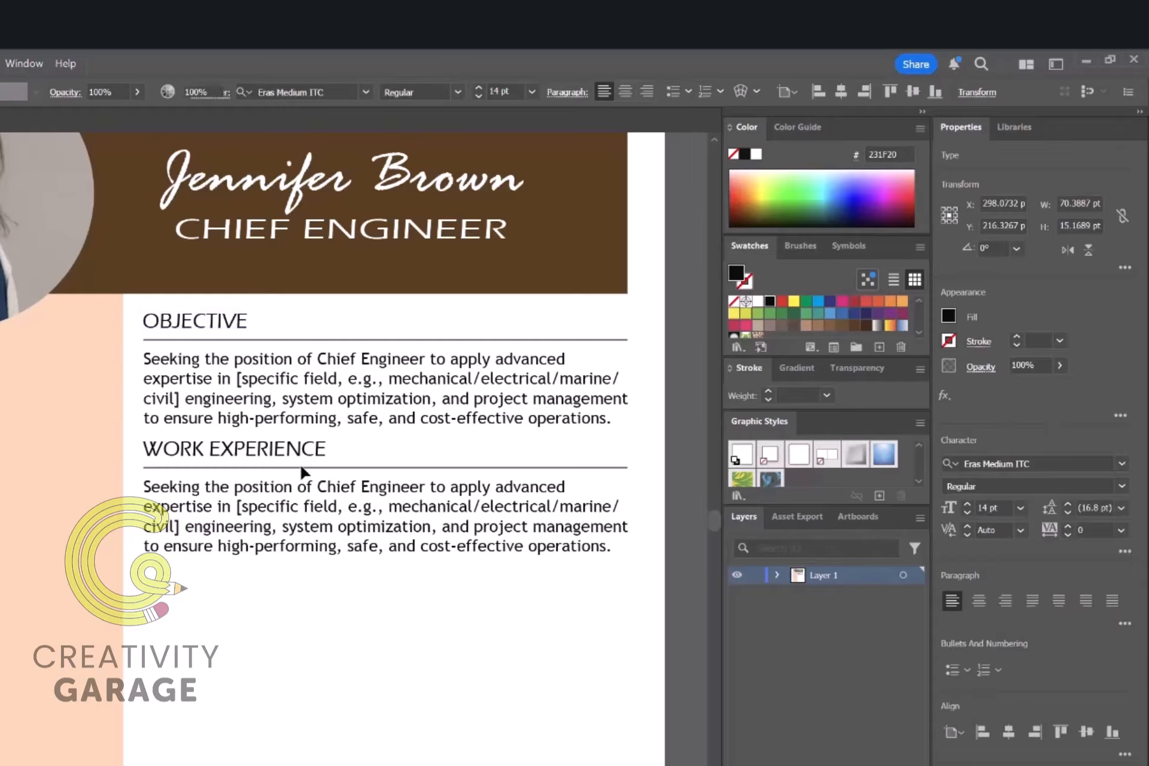
left_click(314, 588)
triple_click(263, 522)
type("July 20")
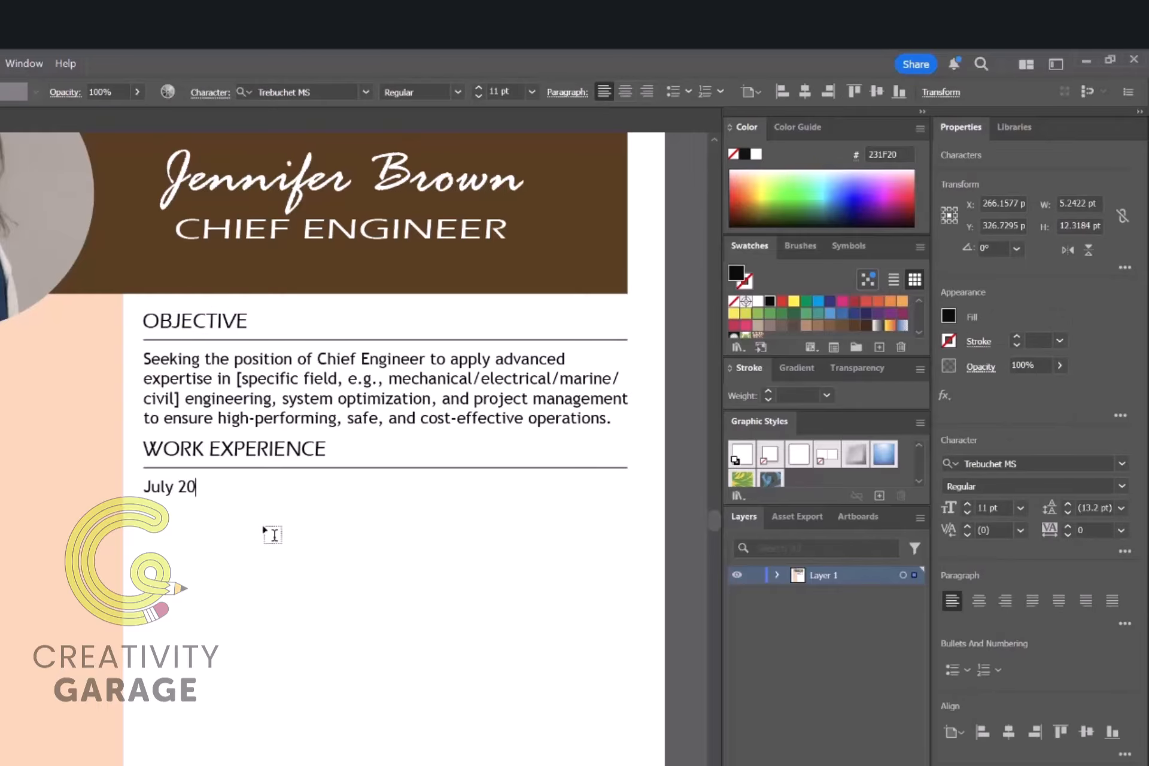
type("20 - July 2025")
key("Escape")
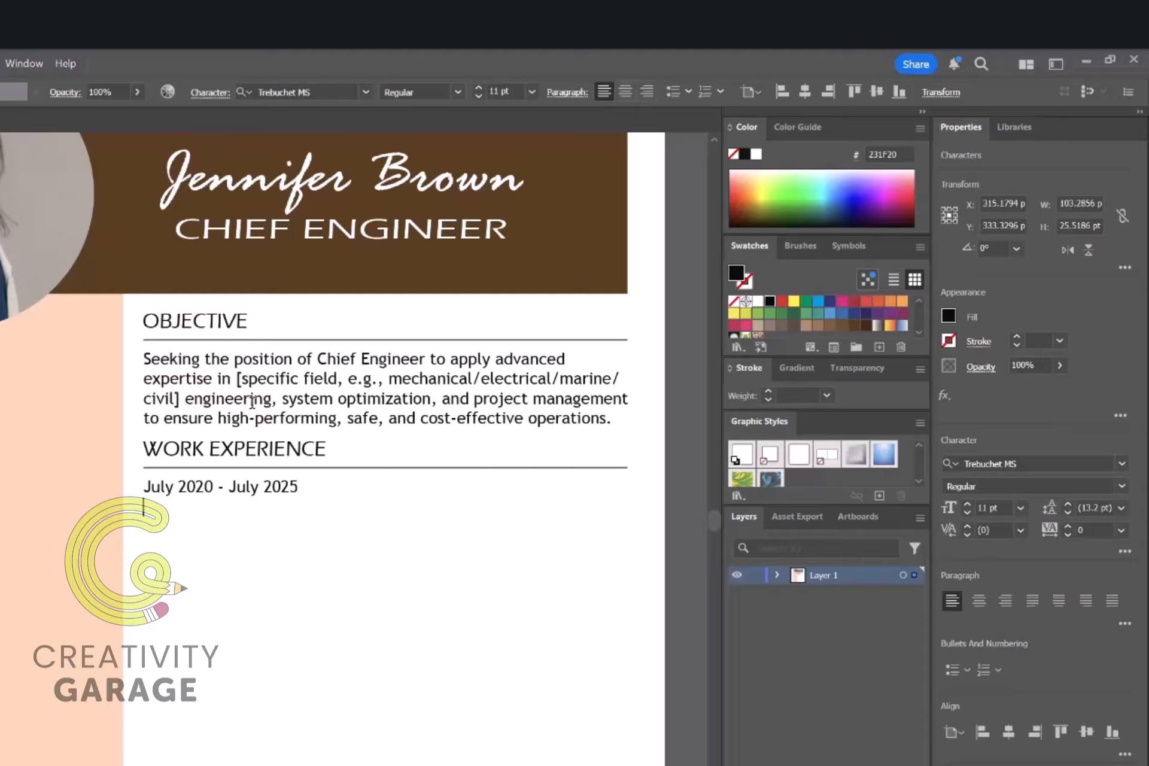
key("Return")
type("Name of the Company")
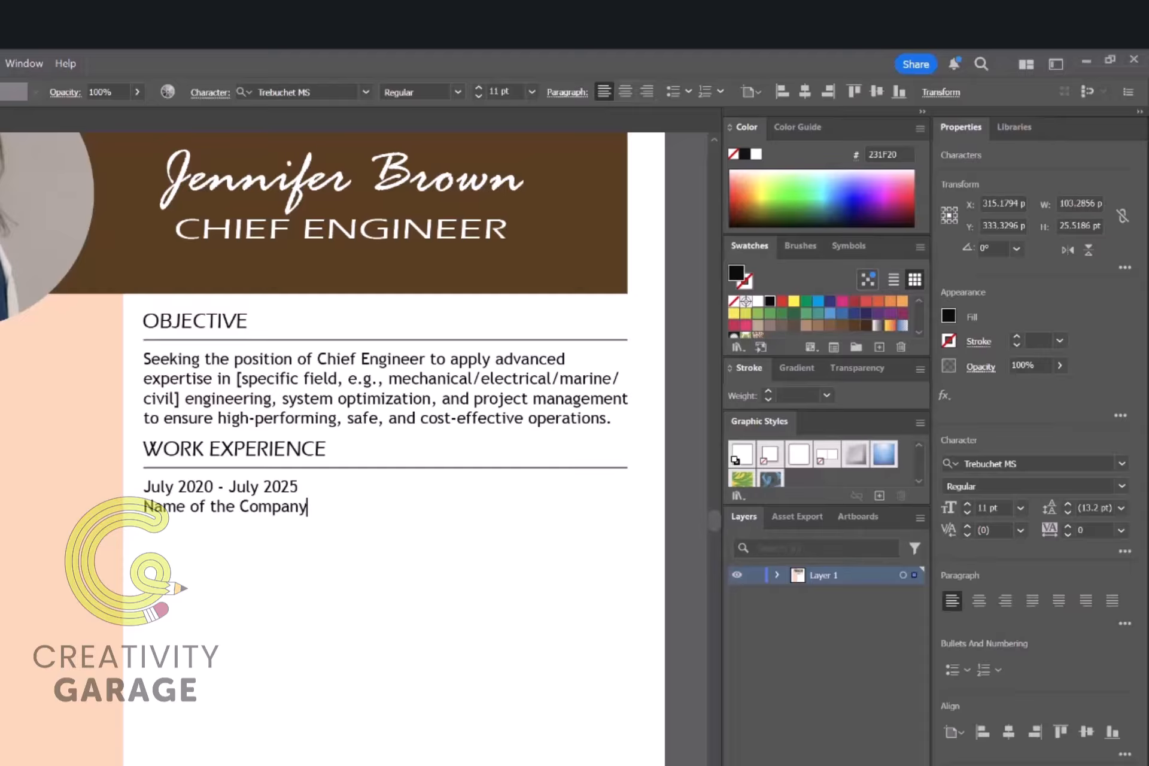
left_click(308, 491)
type("|")
key("Delete")
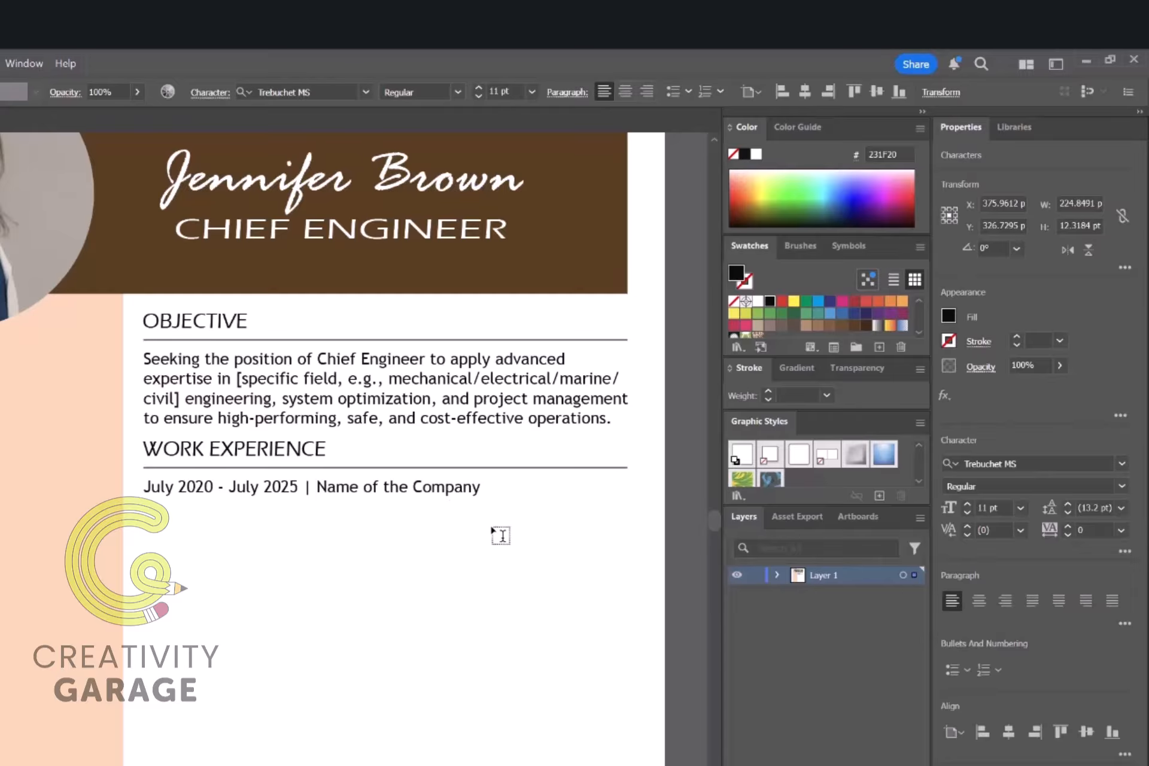
key("Return")
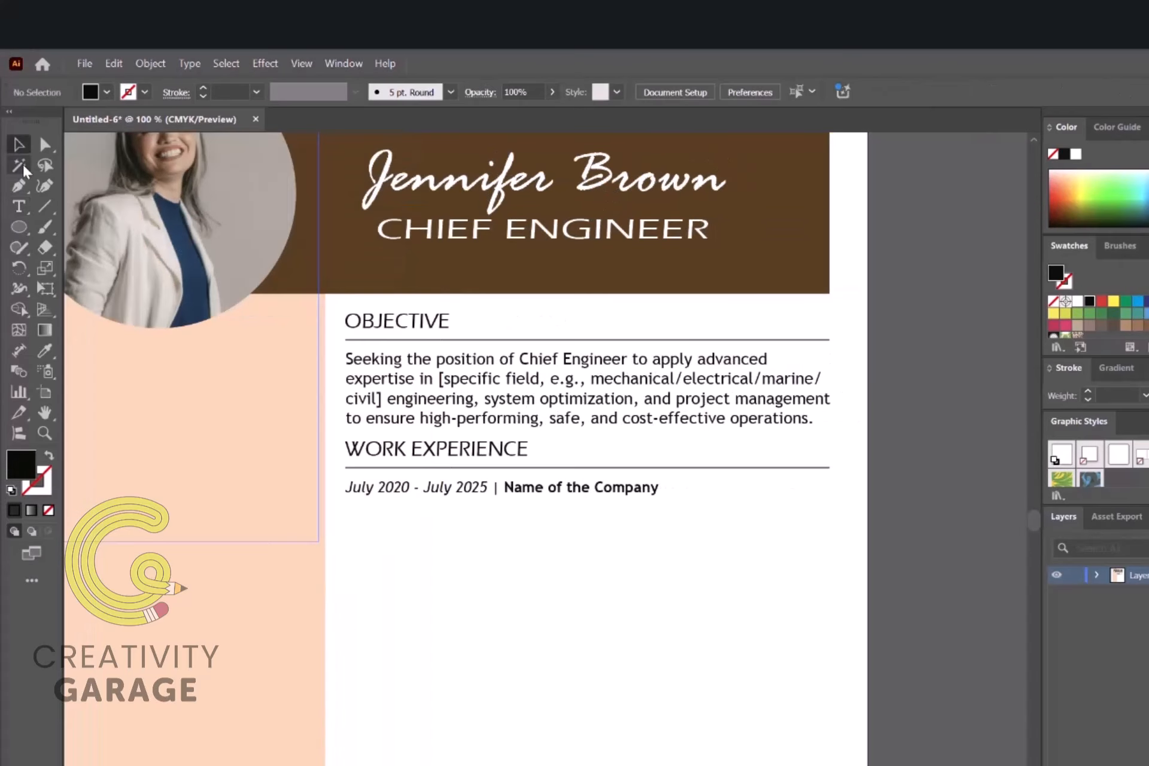
Step: Create a text area under the company line, paste the duty statements, and extend it to fit
left_click(19, 206)
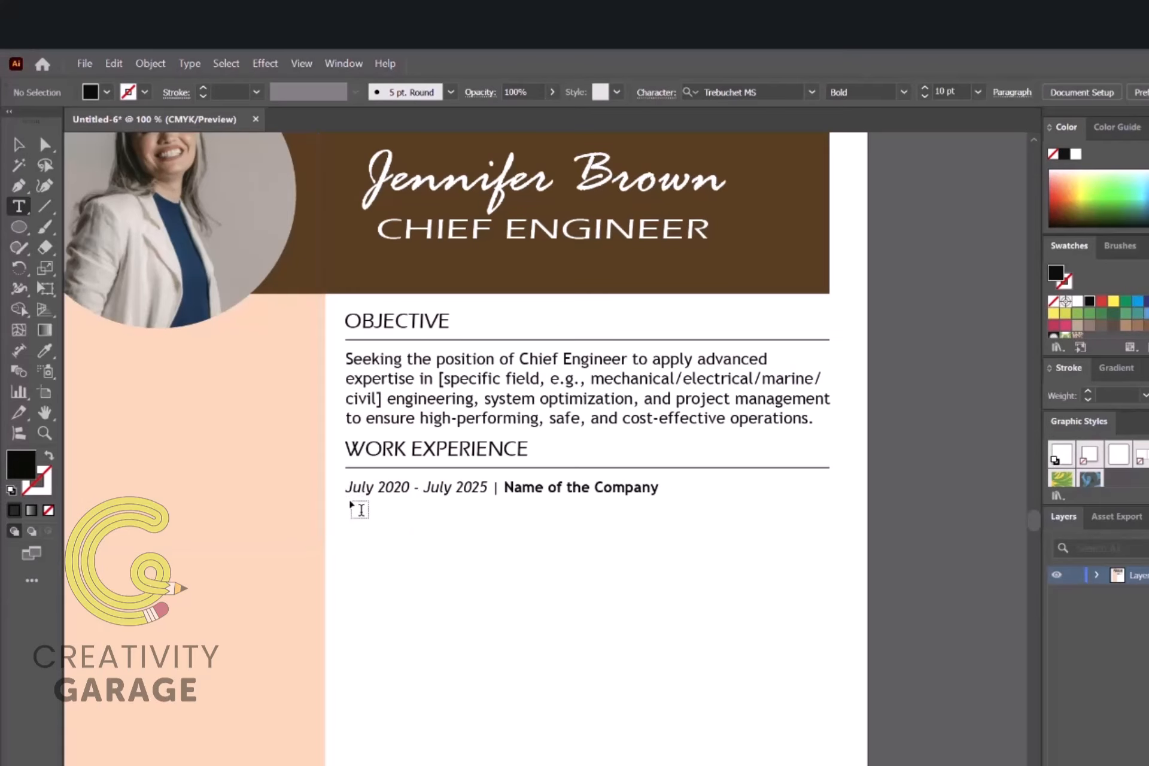
left_click_drag(348, 505, 831, 638)
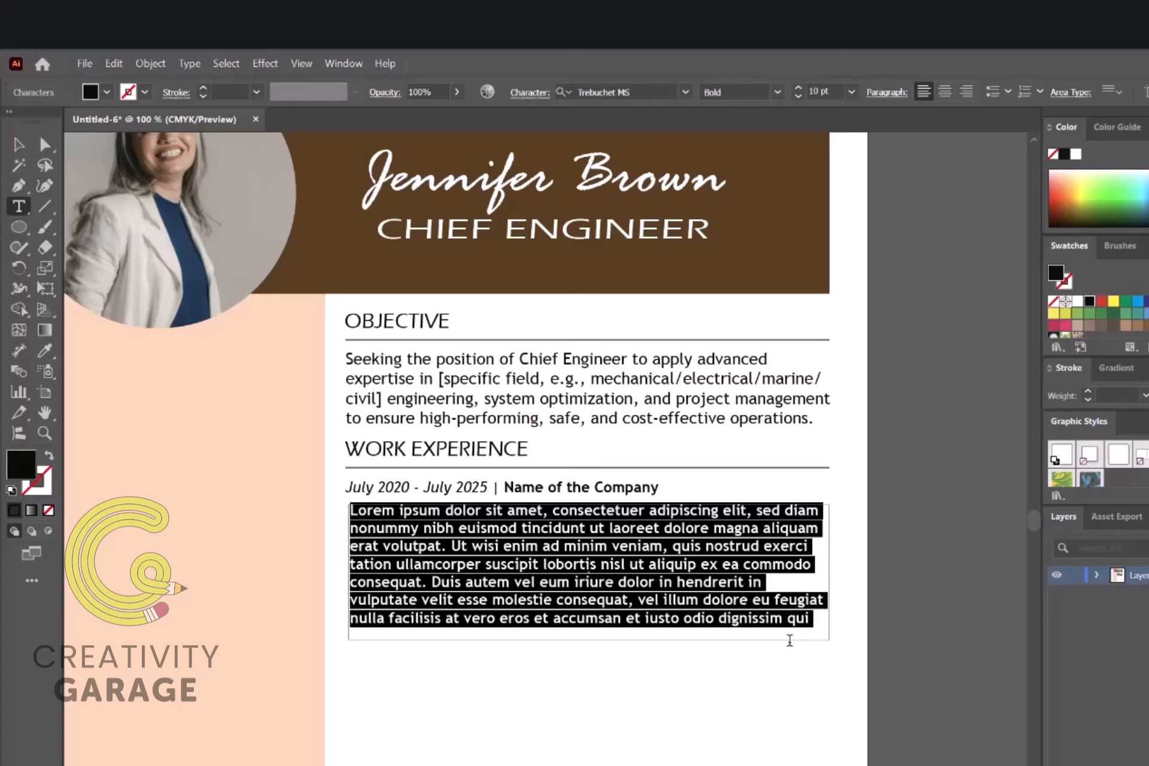
key("ctrl+v")
key("Escape")
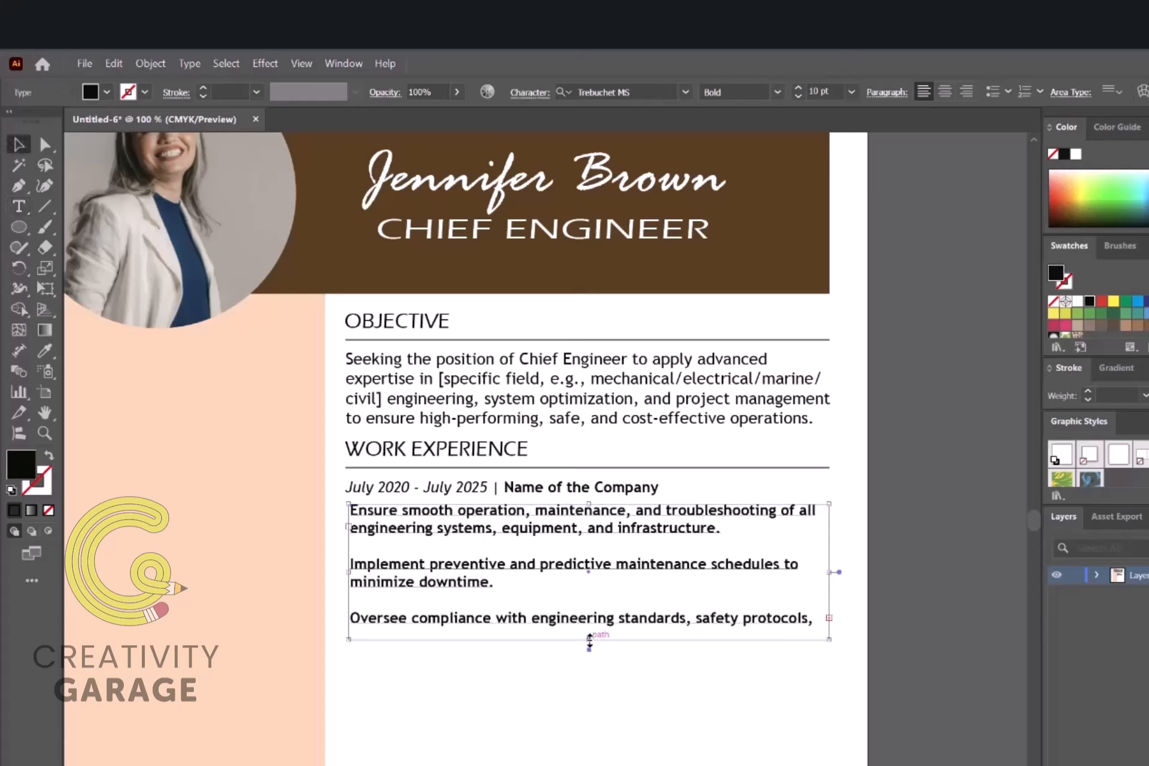
left_click_drag(590, 639, 590, 664)
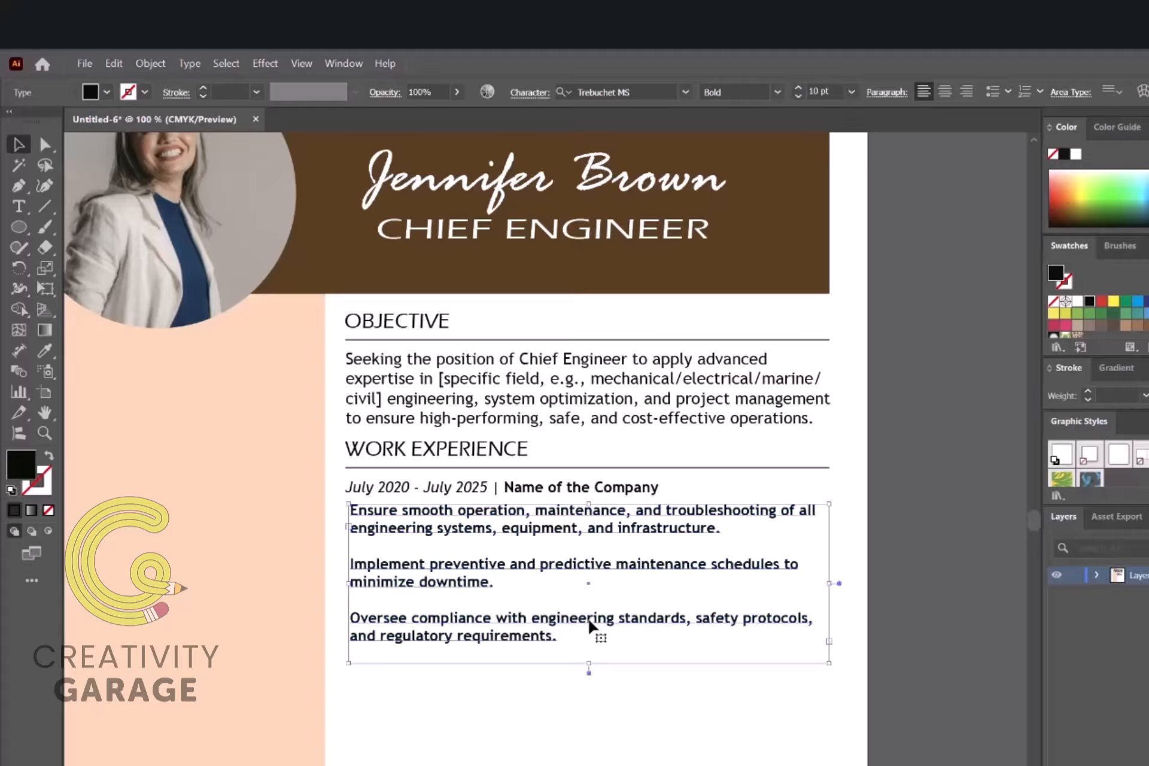
Step: Remove the blank lines between the three duty statements
double_click(351, 547)
key("Delete")
left_click(354, 604)
key("BackSpace")
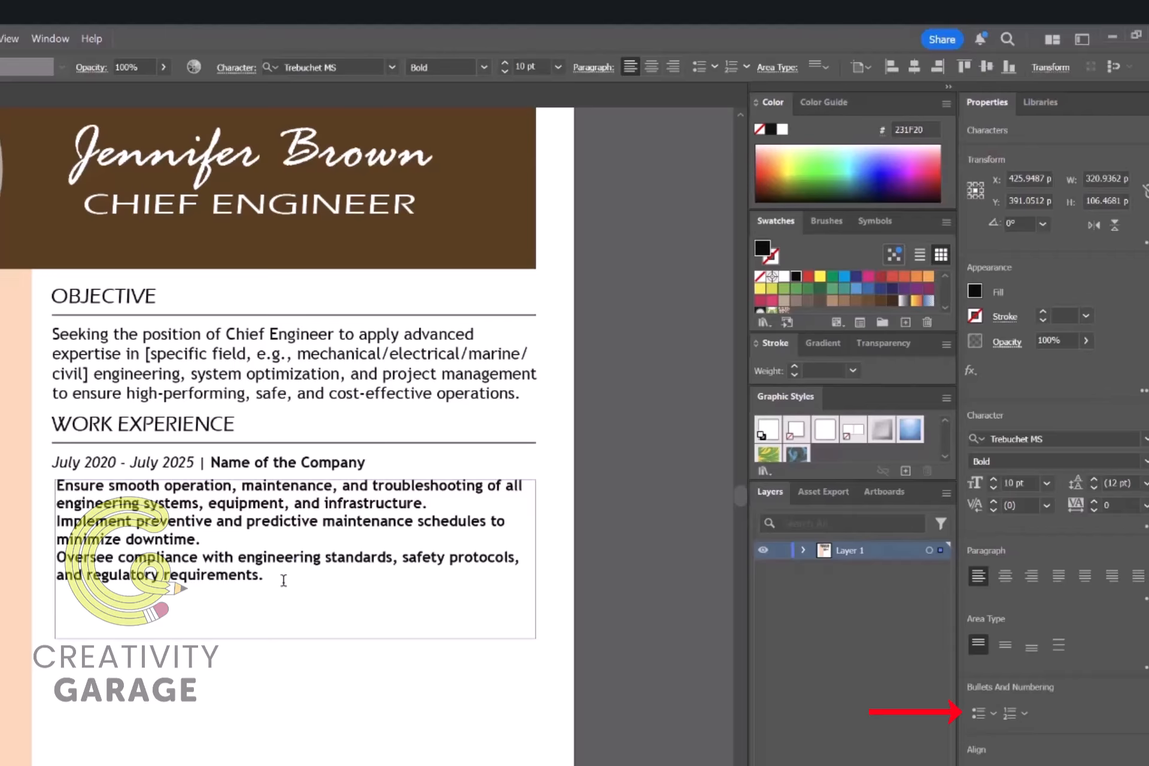
Step: Bullet the three duty lines and change their font style from Bold to Regular
key("ctrl+a")
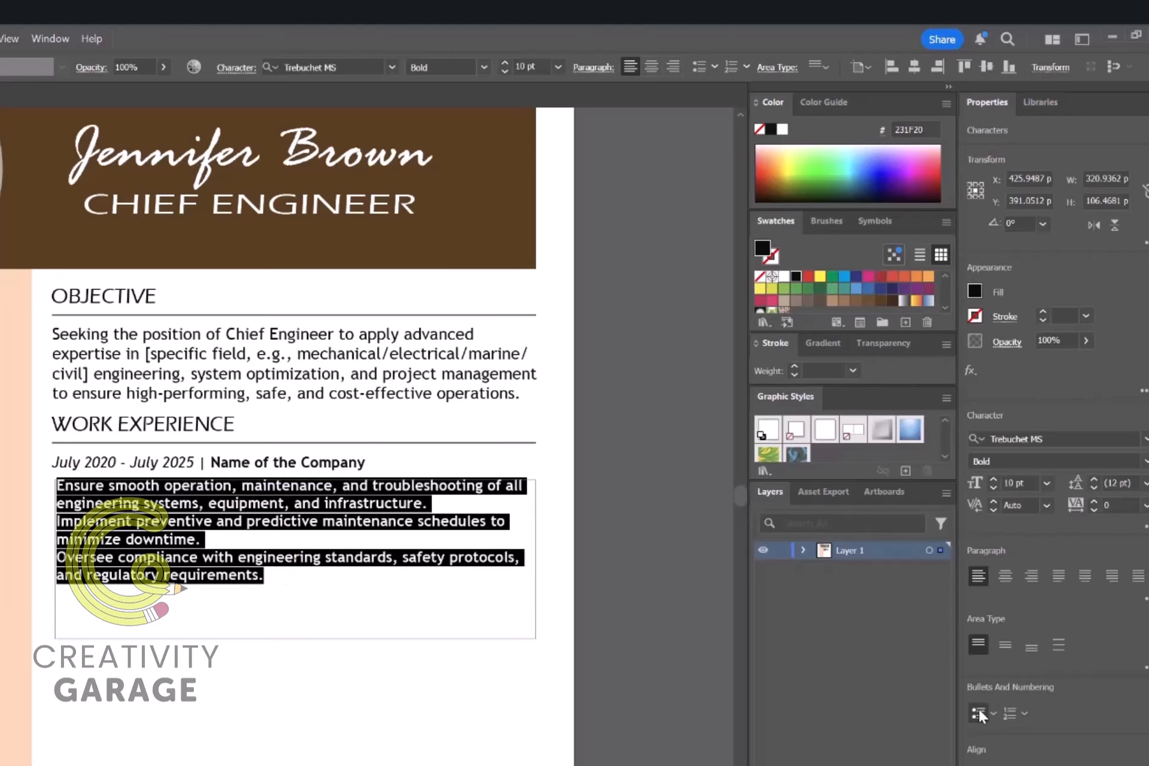
left_click(978, 712)
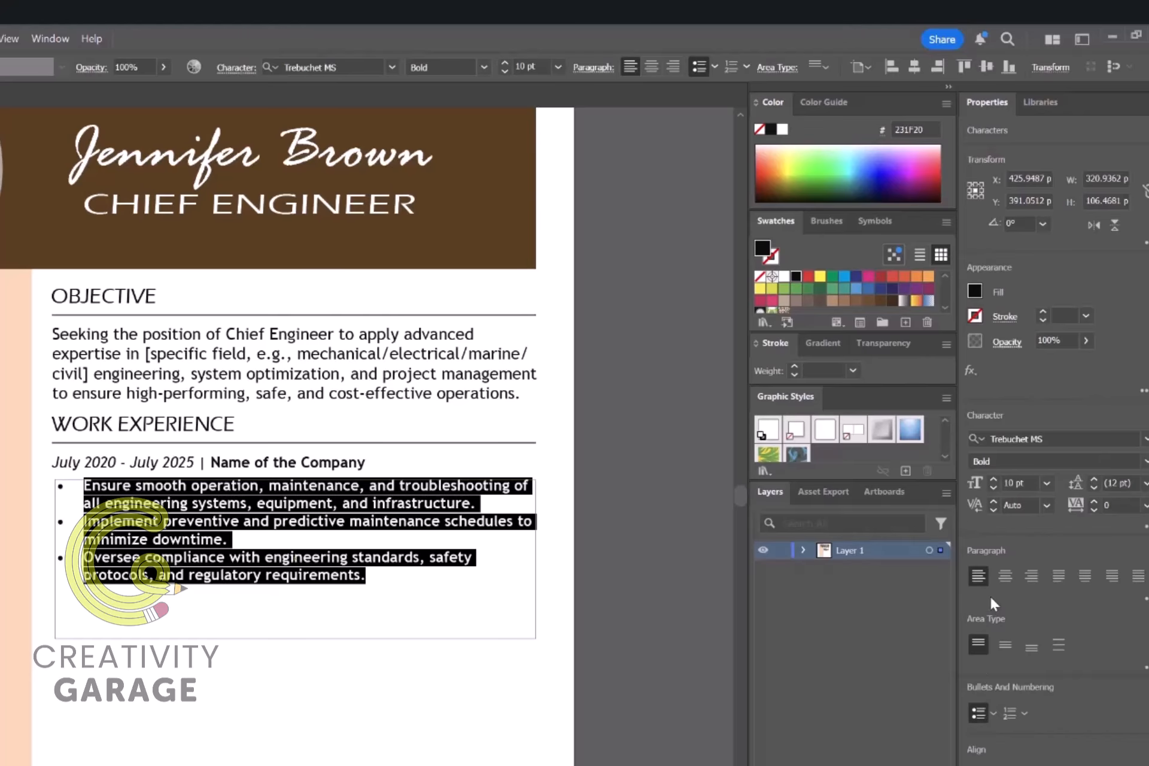
left_click(1017, 461)
left_click(1007, 478)
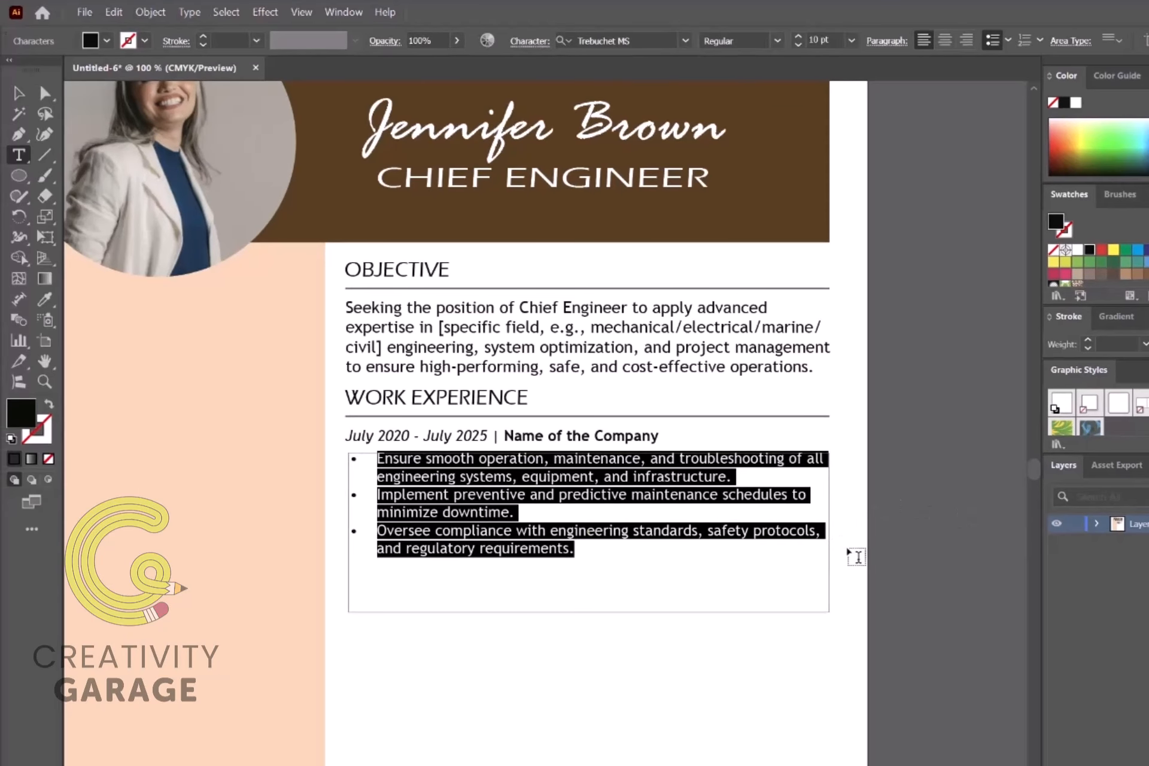
left_click(19, 93)
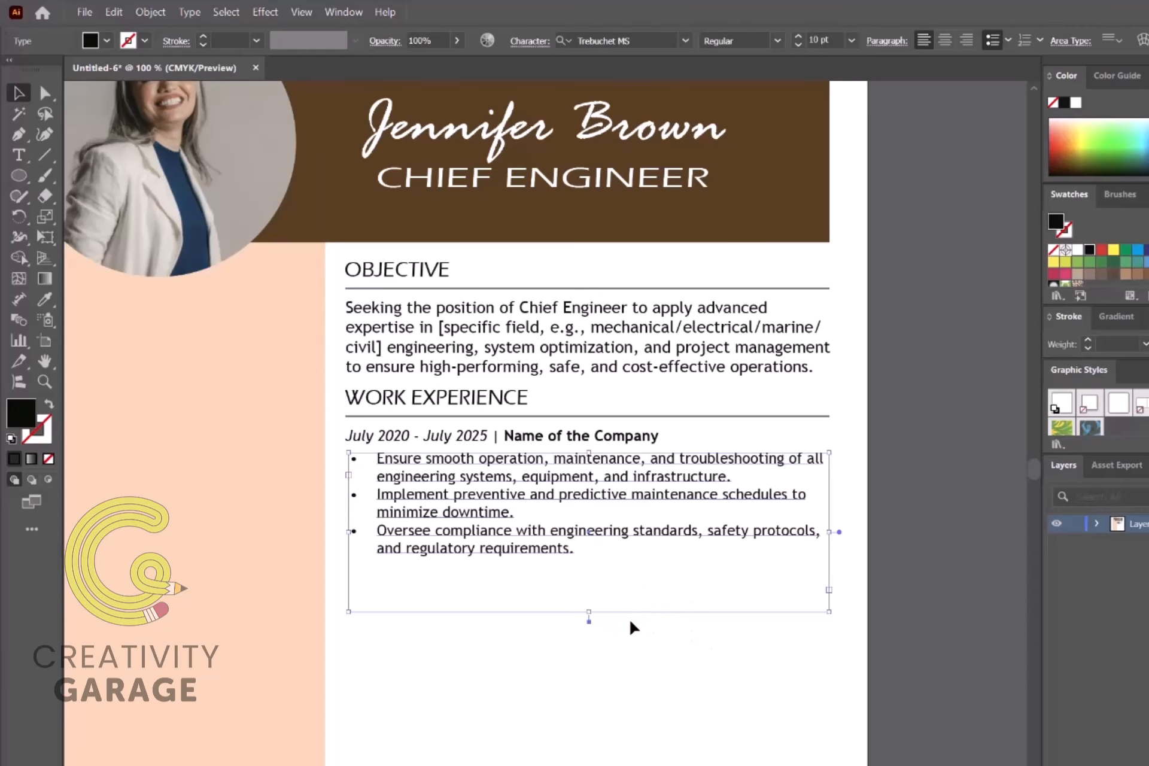
double_click(574, 549)
triple_click(575, 548)
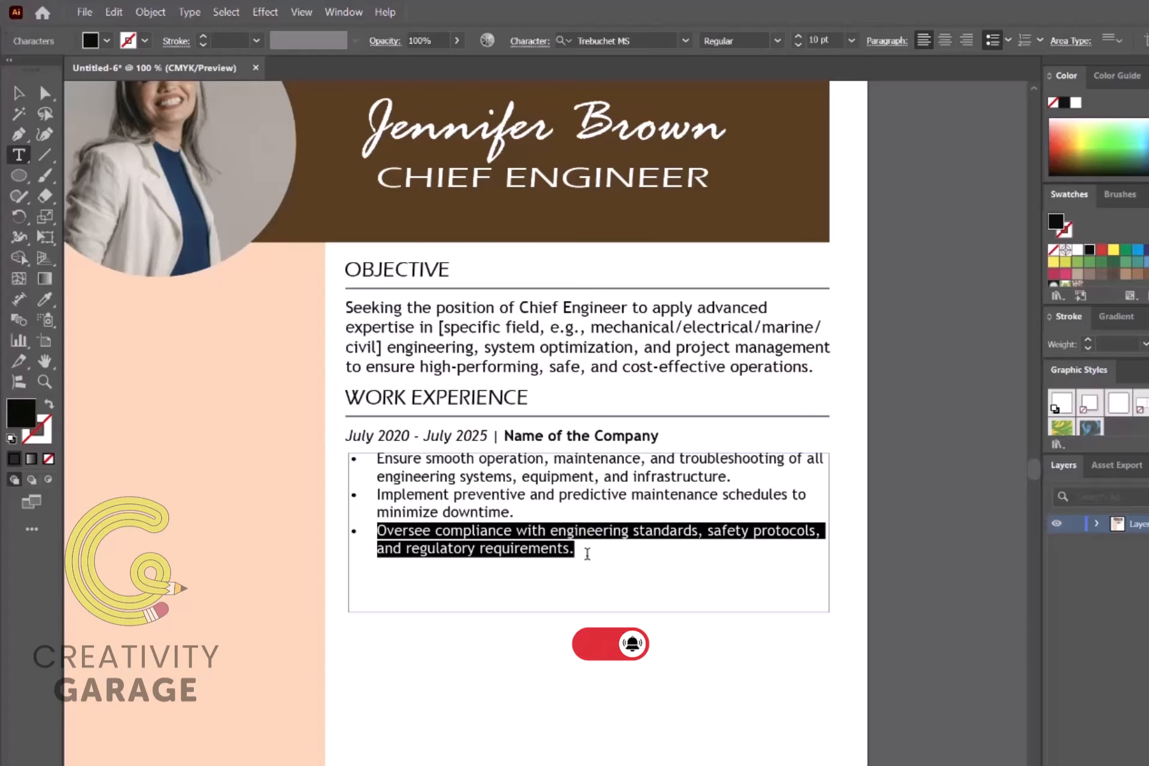
left_click(587, 553)
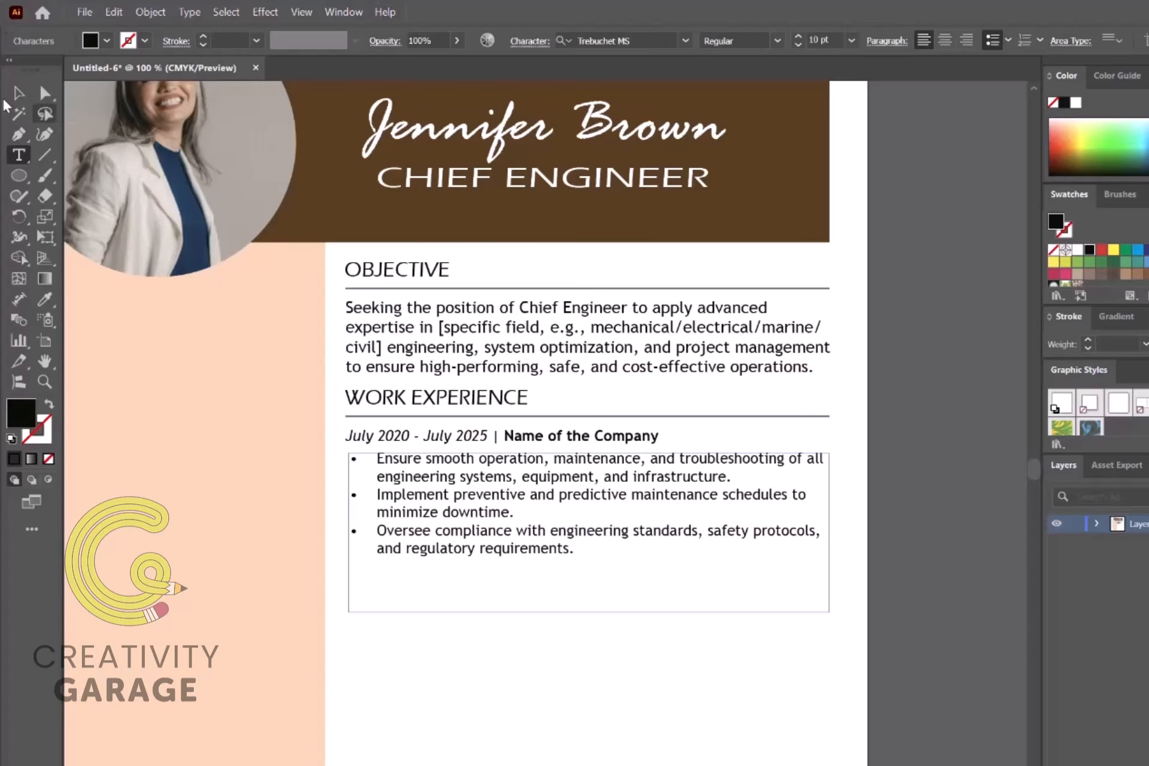
key("Escape")
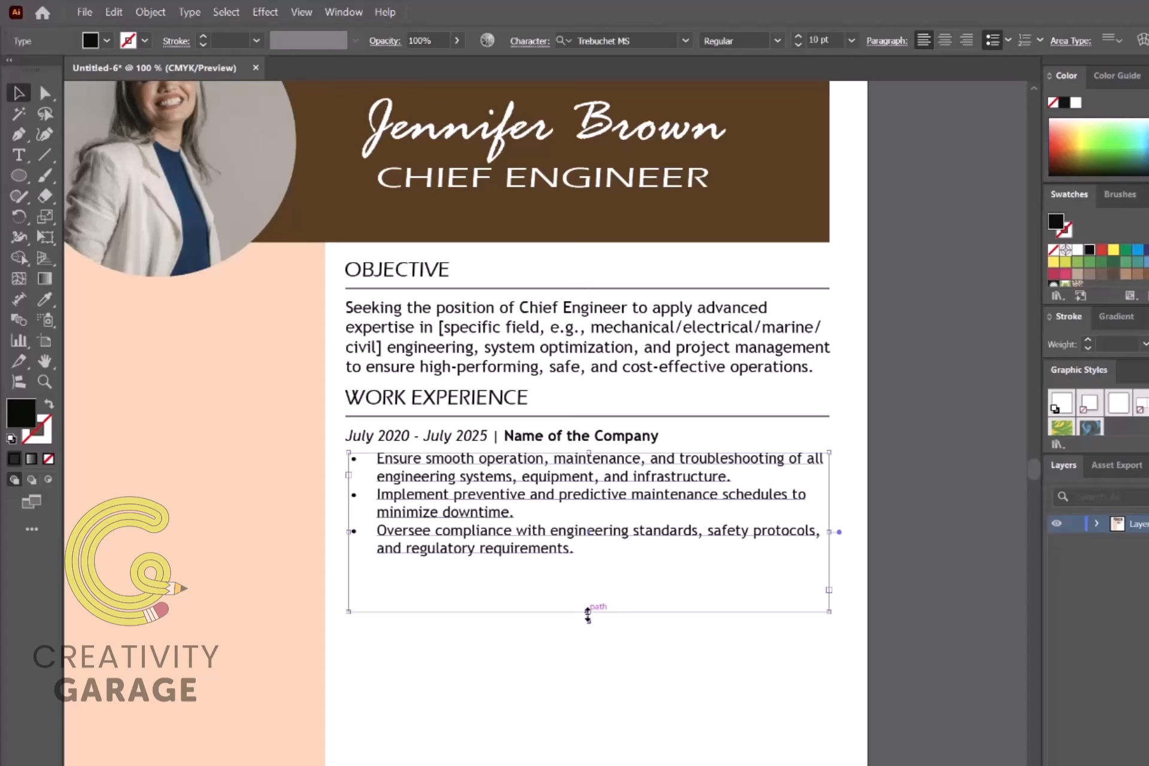
Step: Fit the duty frame, duplicate the job entry below, and redate it July 2015 - July 2020
double_click(587, 612)
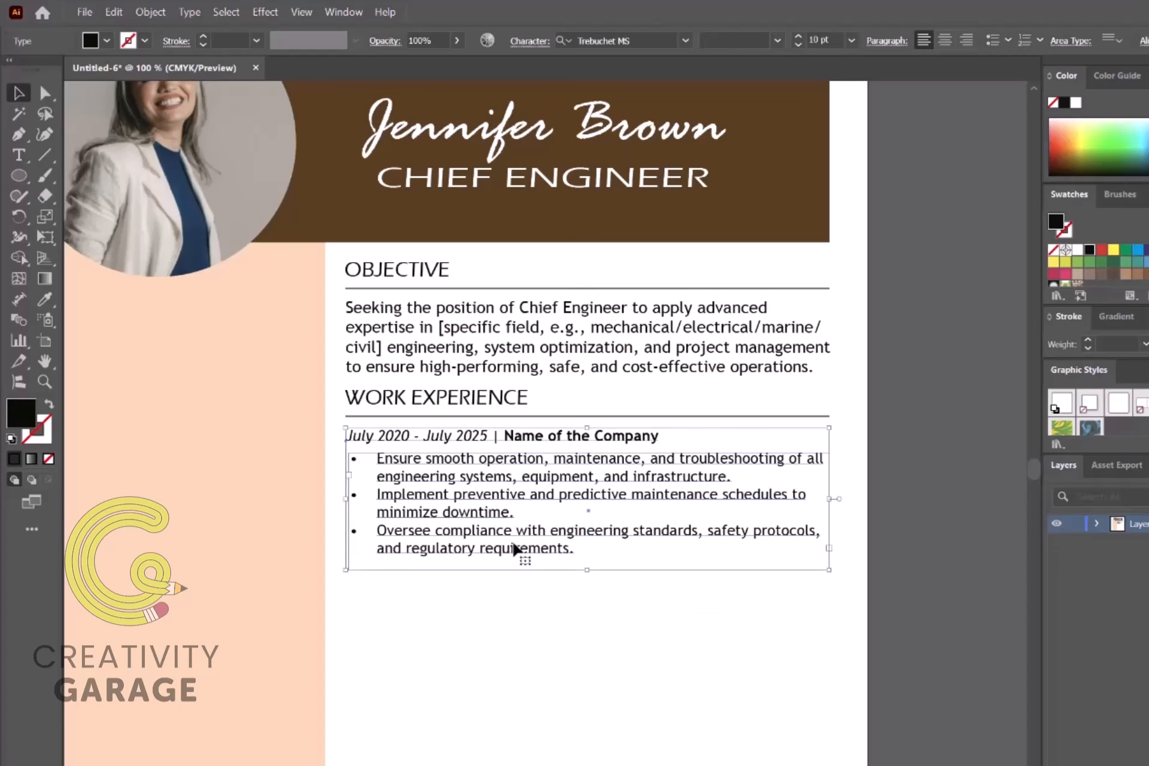
left_click_drag(513, 547, 525, 686)
left_click(629, 747)
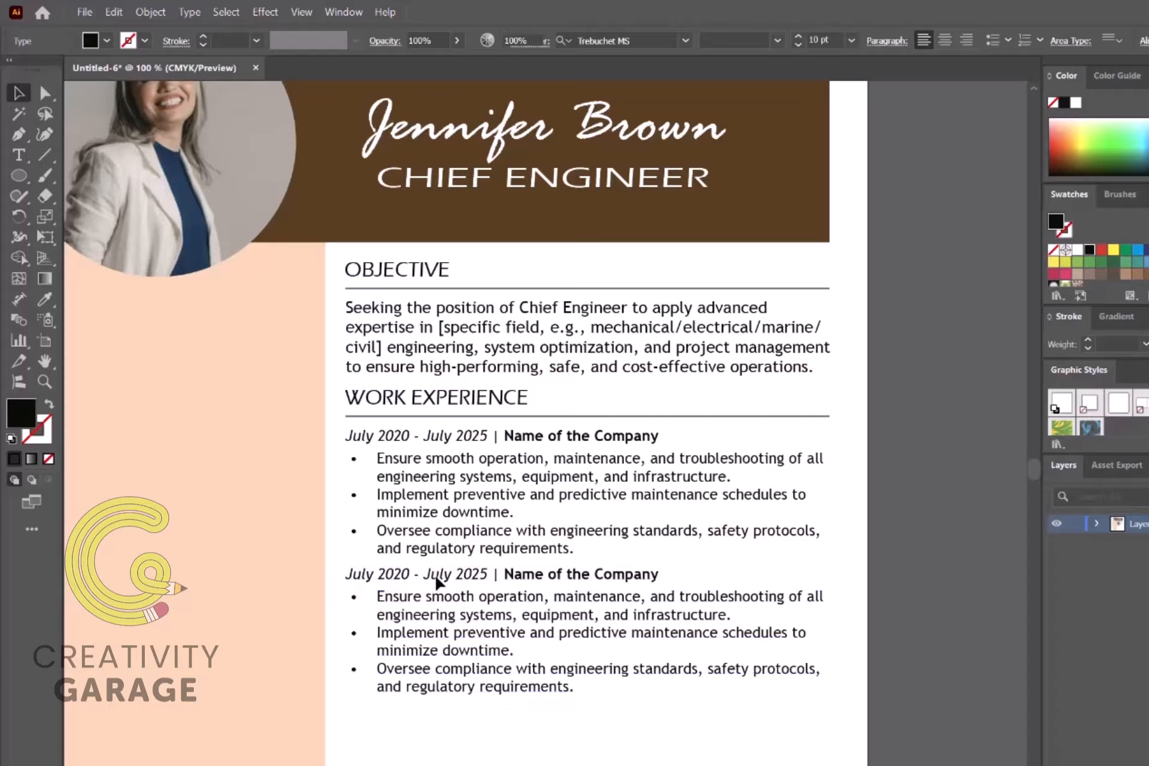
left_click(388, 577)
double_click(388, 572)
left_click_drag(409, 574, 393, 574)
type("15")
left_click_drag(474, 573, 493, 573)
type("20")
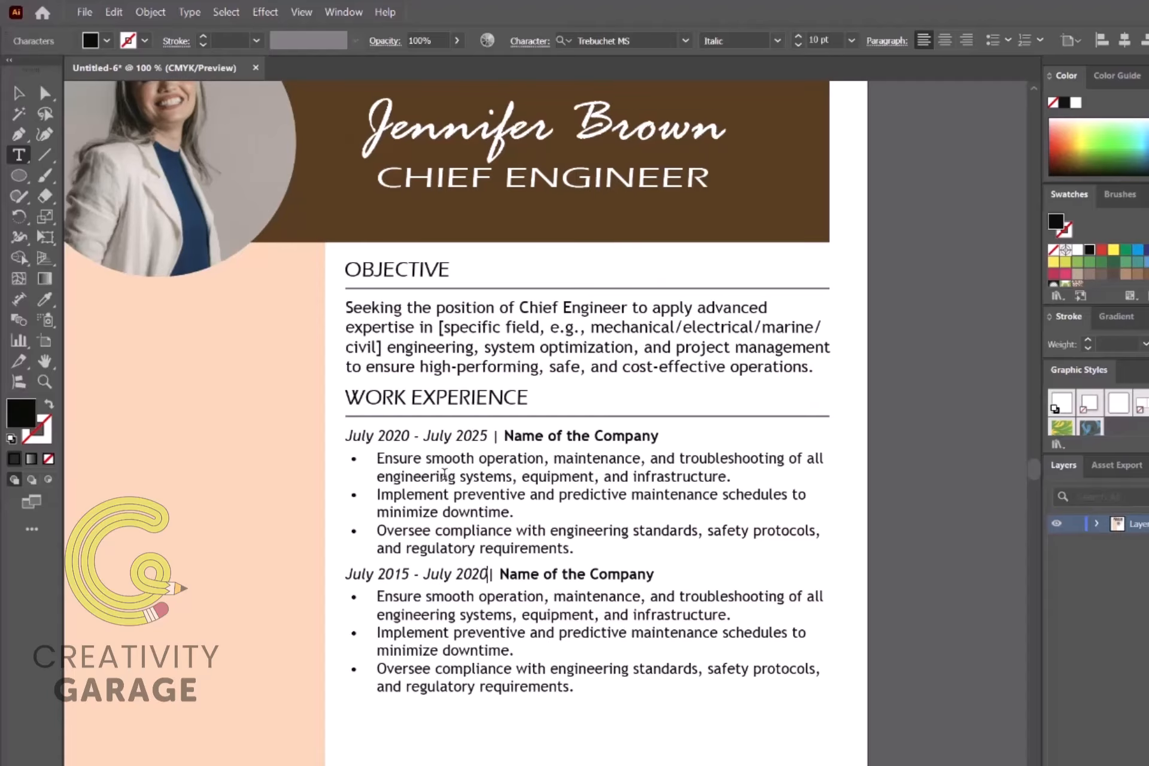
key("Escape")
Step: Duplicate the second entry below and change its dates to July 2010 - July 2015
scroll(584, 673, "down", 3)
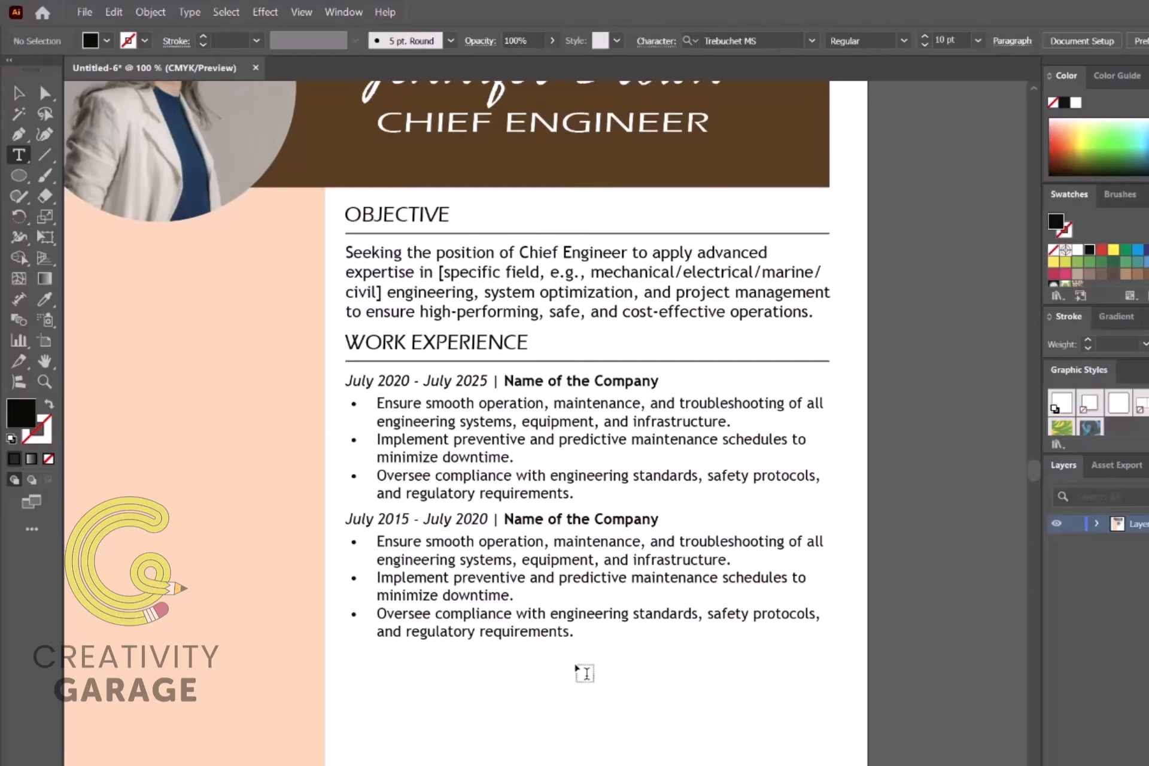
left_click(19, 93)
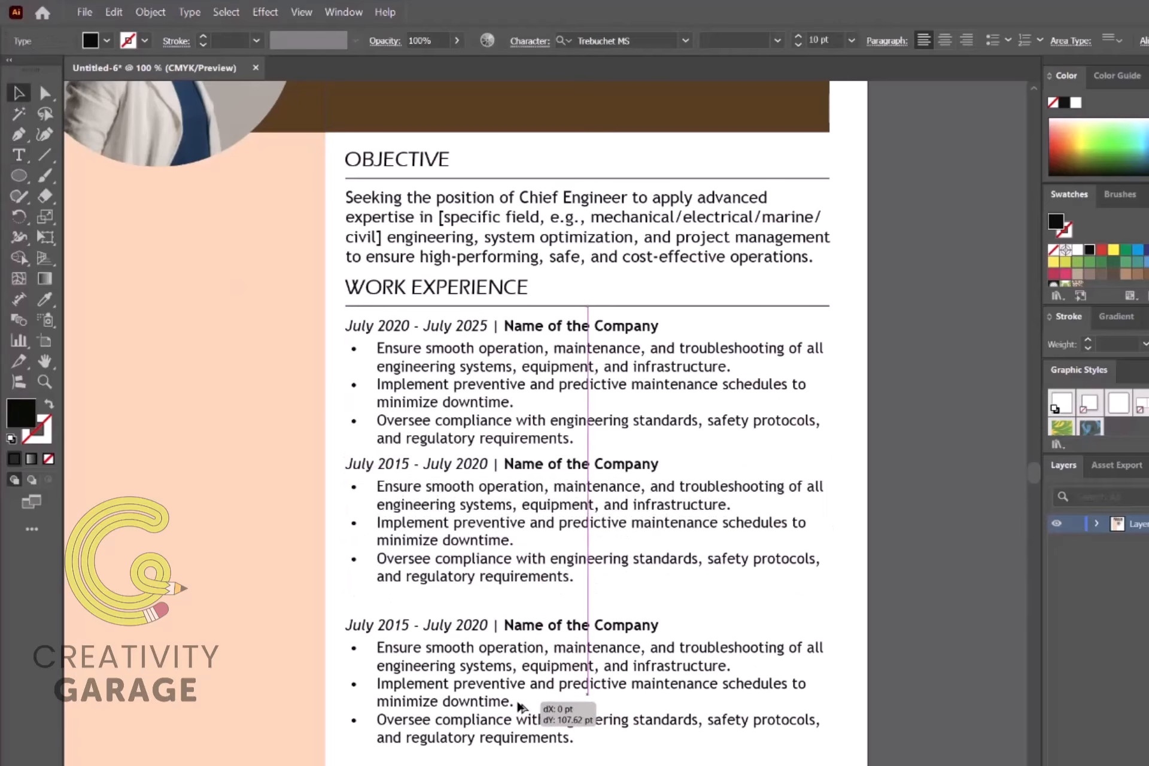
left_click_drag(518, 705, 519, 690)
key("ctrl+shift+a")
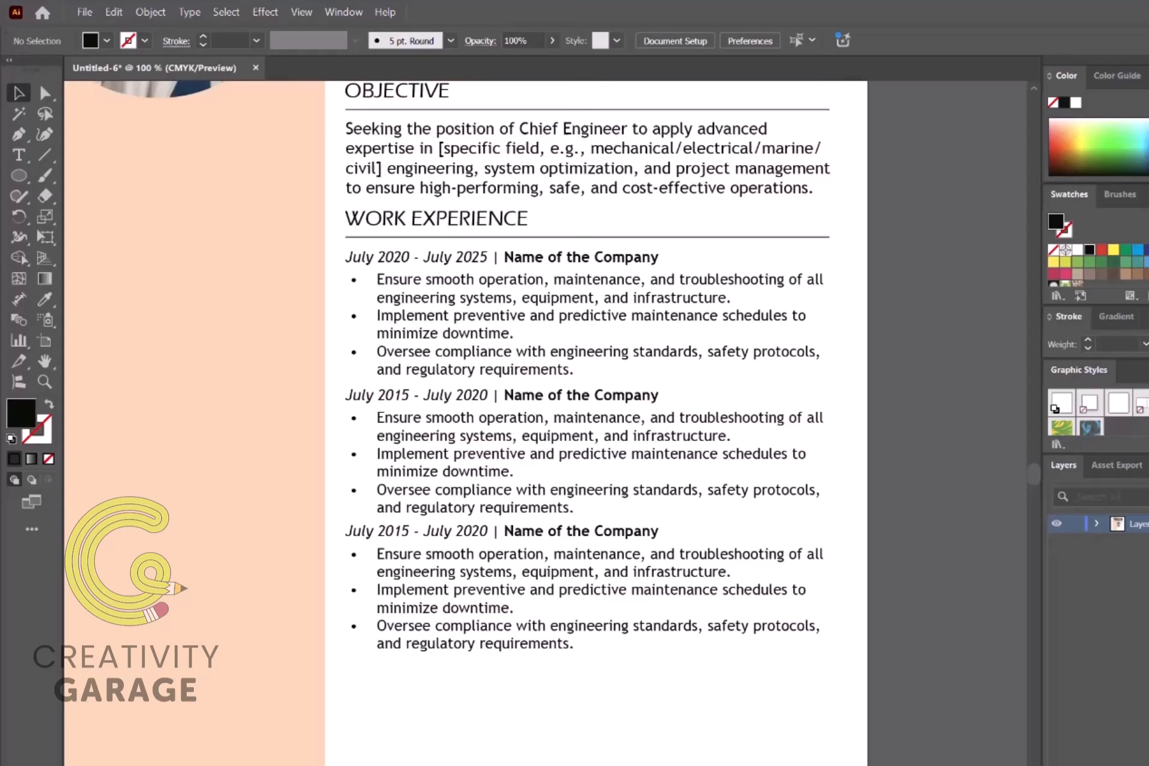
scroll(410, 436, "down", 3)
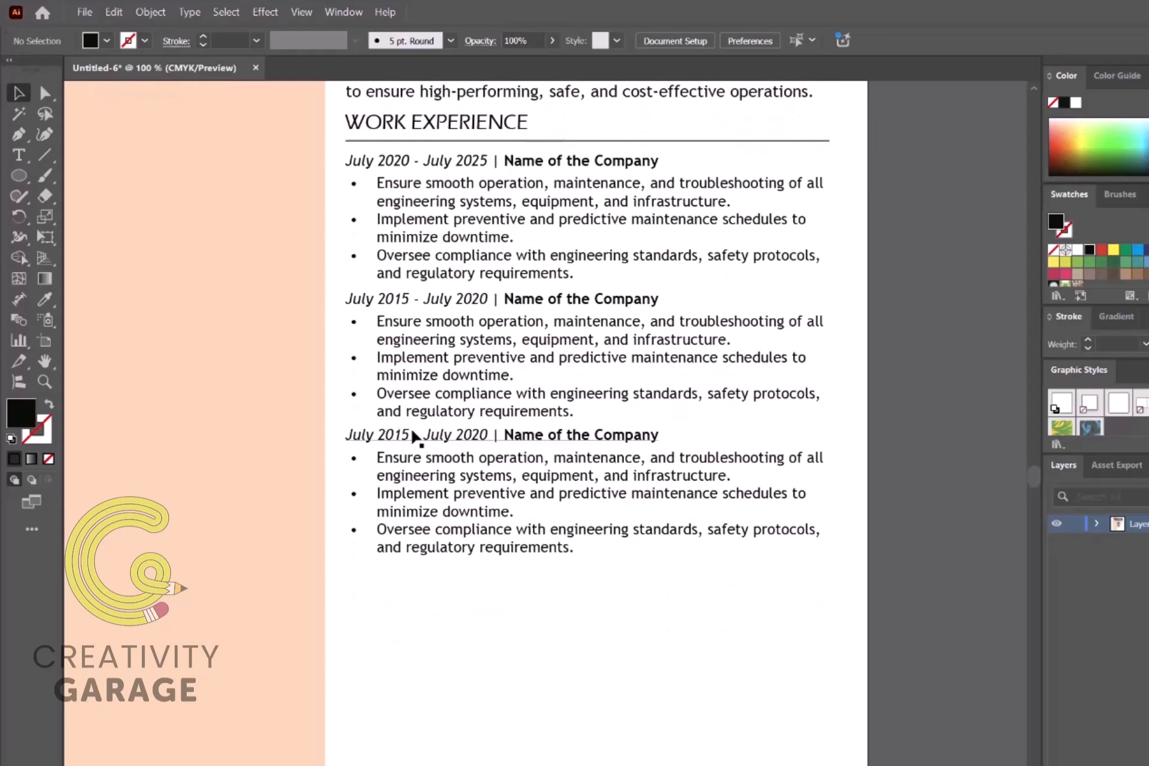
double_click(410, 436)
key("BackSpace")
type("0")
left_click(479, 435)
key("BackSpace")
key("Delete")
type("15")
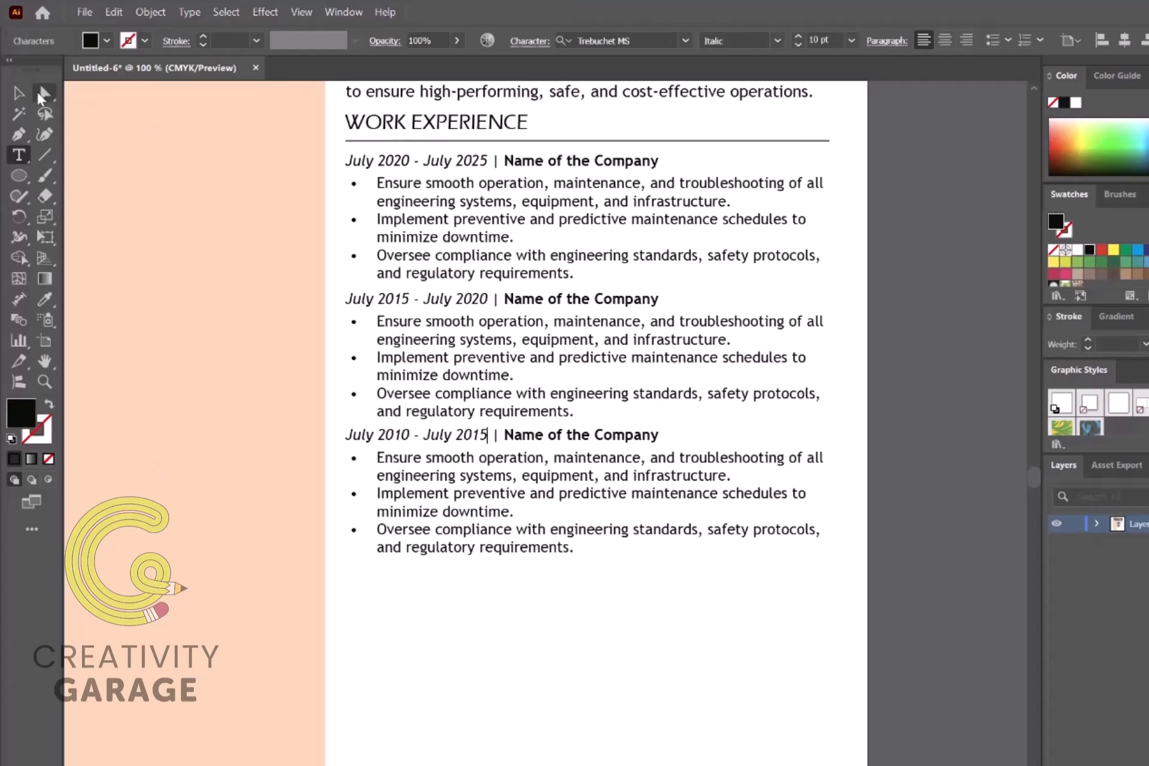
Step: Select the heading and job entries together for copying
left_click(19, 92)
left_click(952, 171)
scroll(433, 205, "up", 2)
left_click_drag(334, 152, 471, 726)
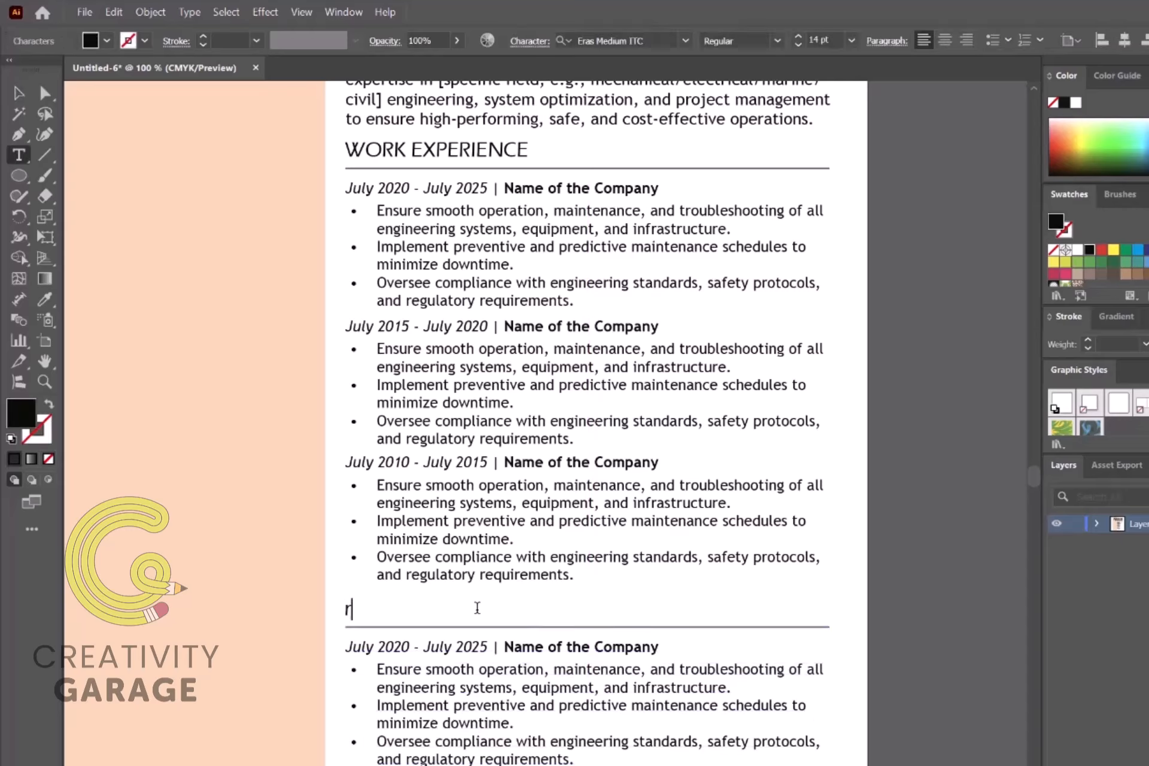
Step: Retitle the copied heading REFERENCES, delete the date, and change Company to Person
key("BackSpace")
type("RF")
key("BackSpace")
type("EF")
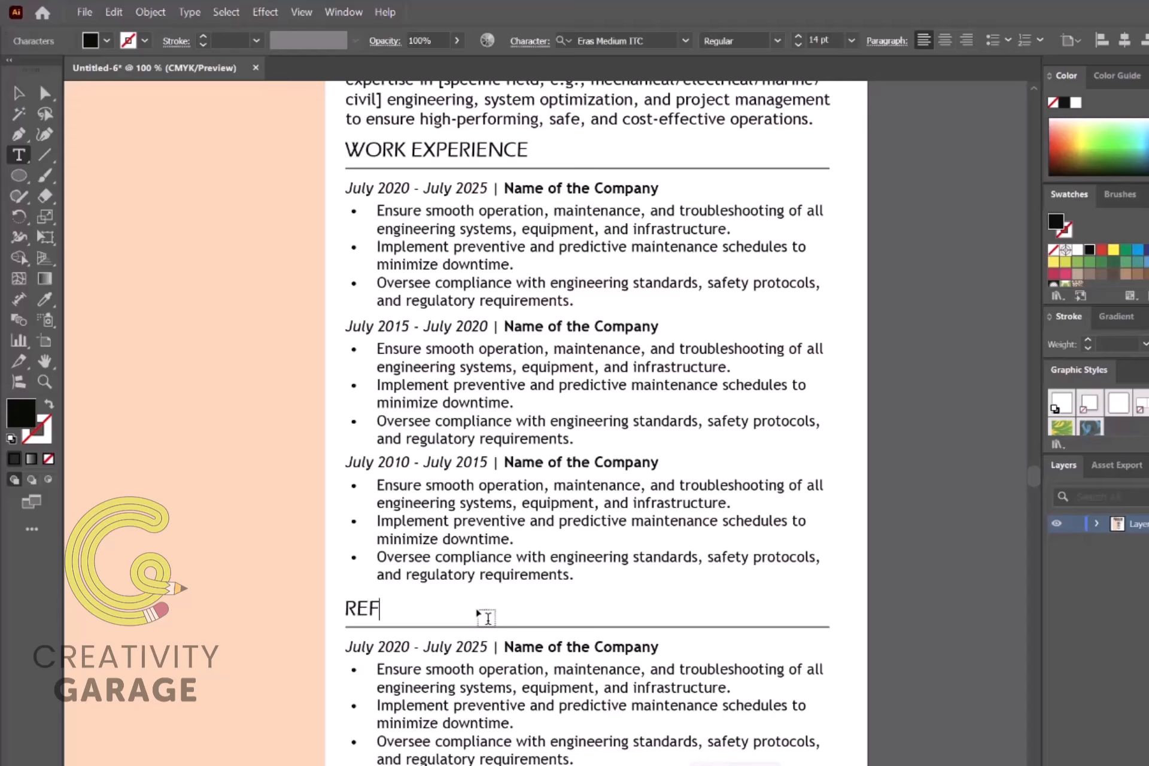
type("ERENCES")
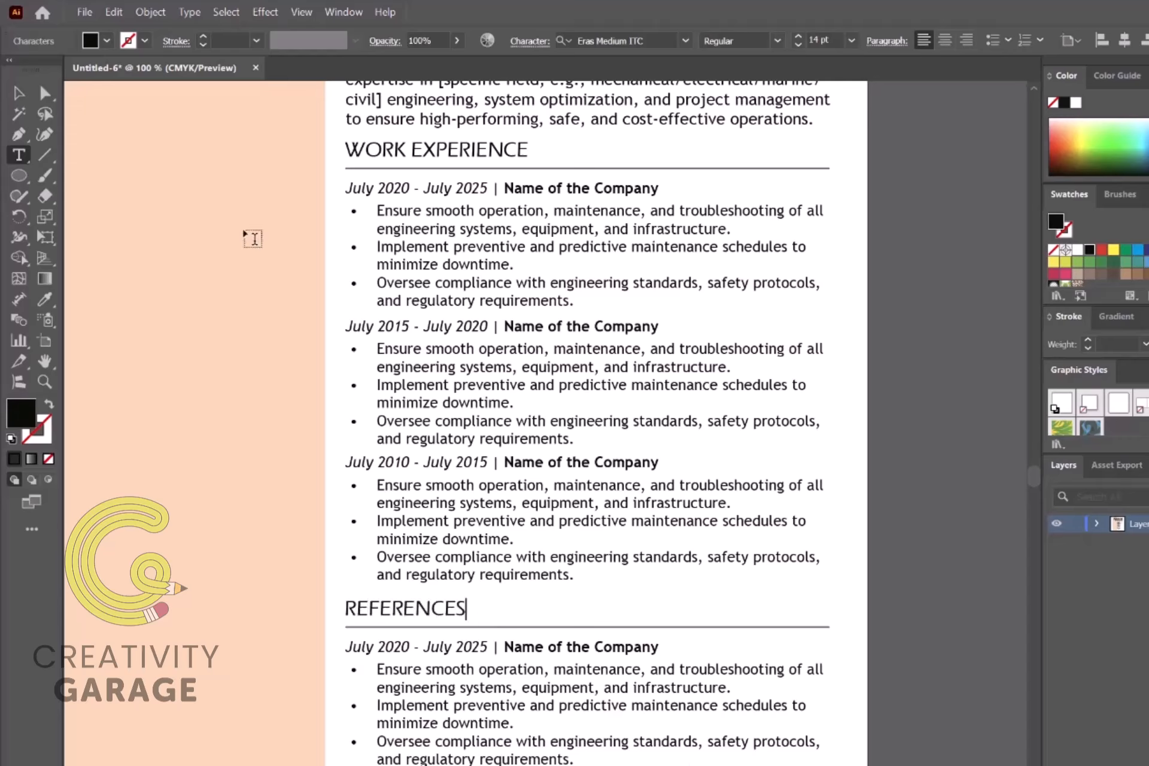
left_click_drag(504, 647, 317, 651)
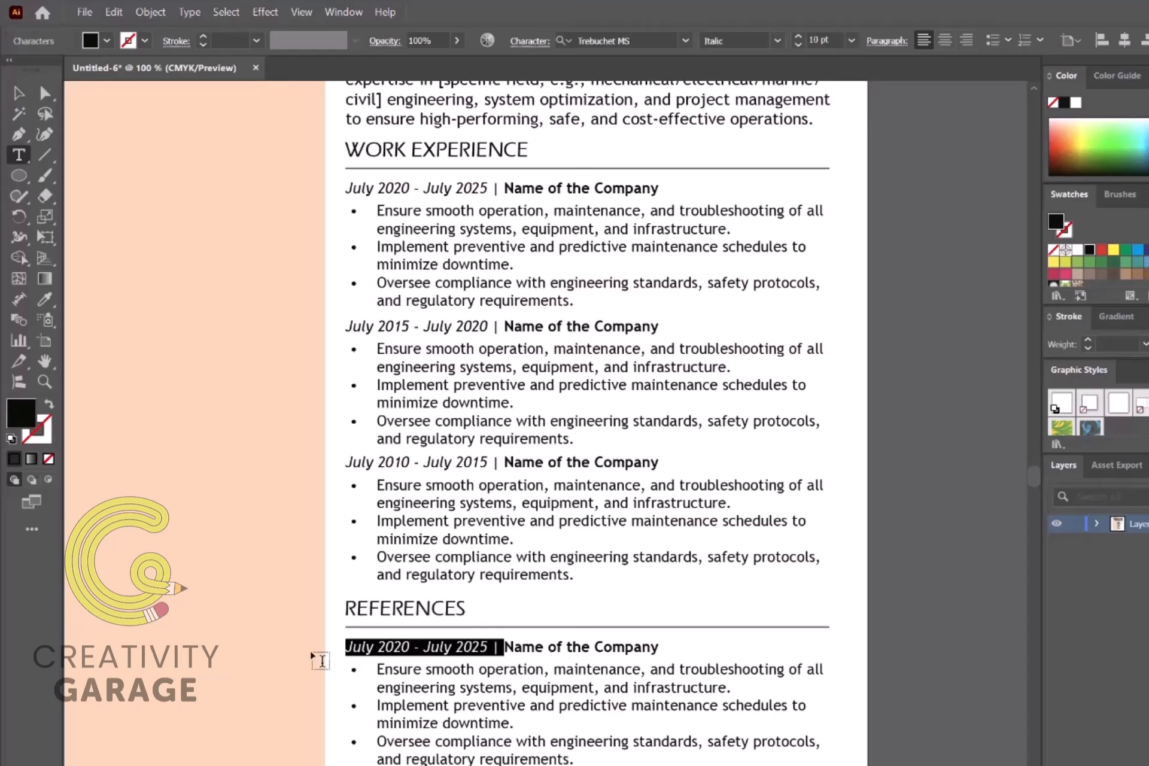
key("BackSpace")
left_click_drag(427, 648, 501, 649)
type("Person")
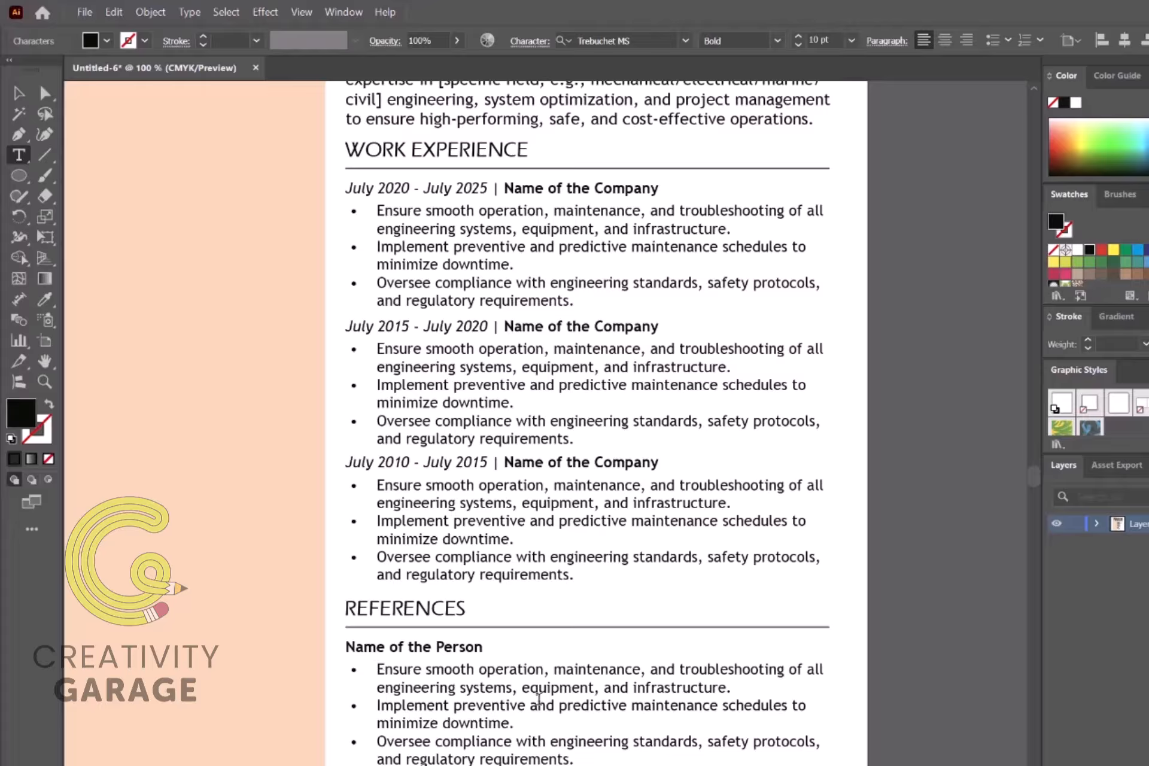
Step: Remove the bullets from the three reference lines and retype them as Address and Phone #
left_click_drag(576, 760, 377, 669)
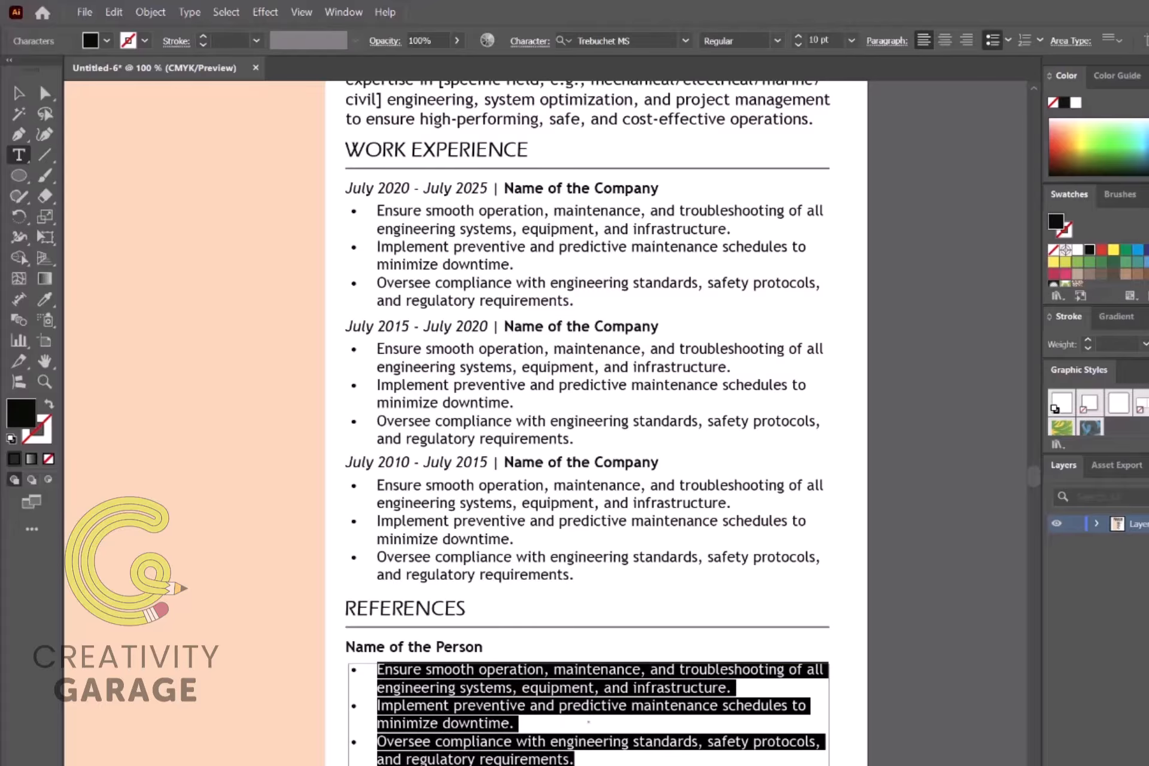
left_click(992, 40)
type("Addre")
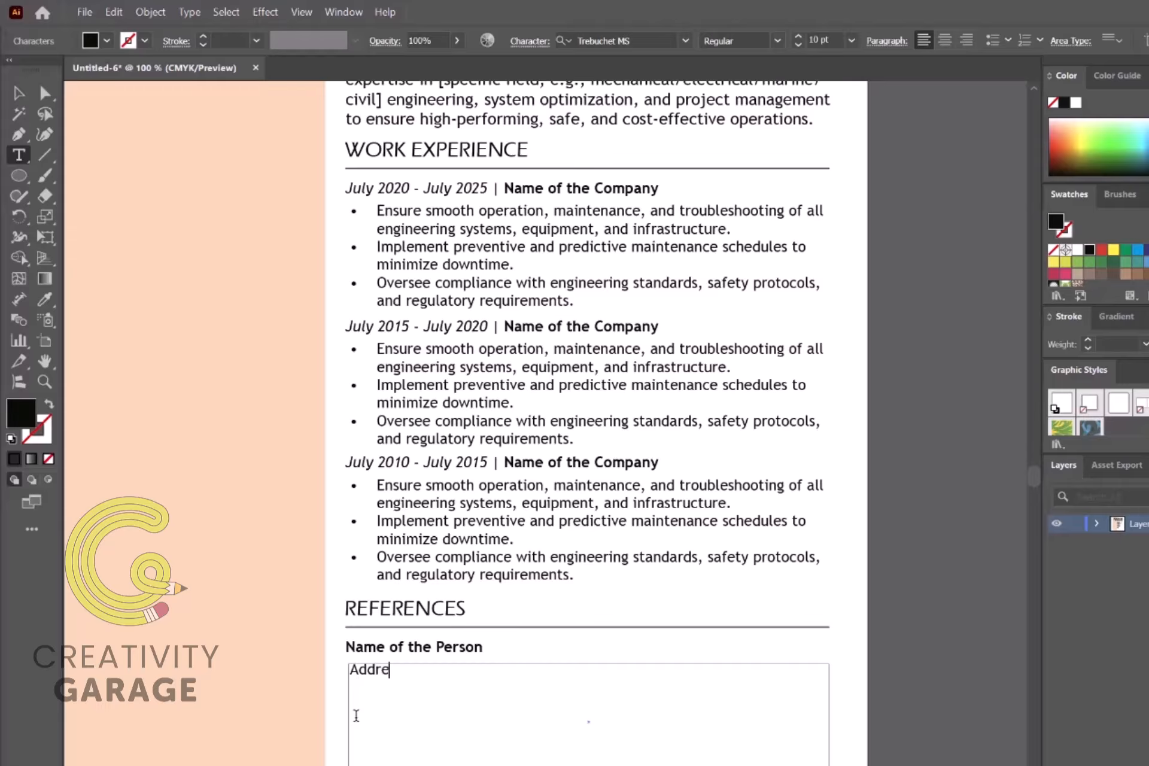
type("Phone #")
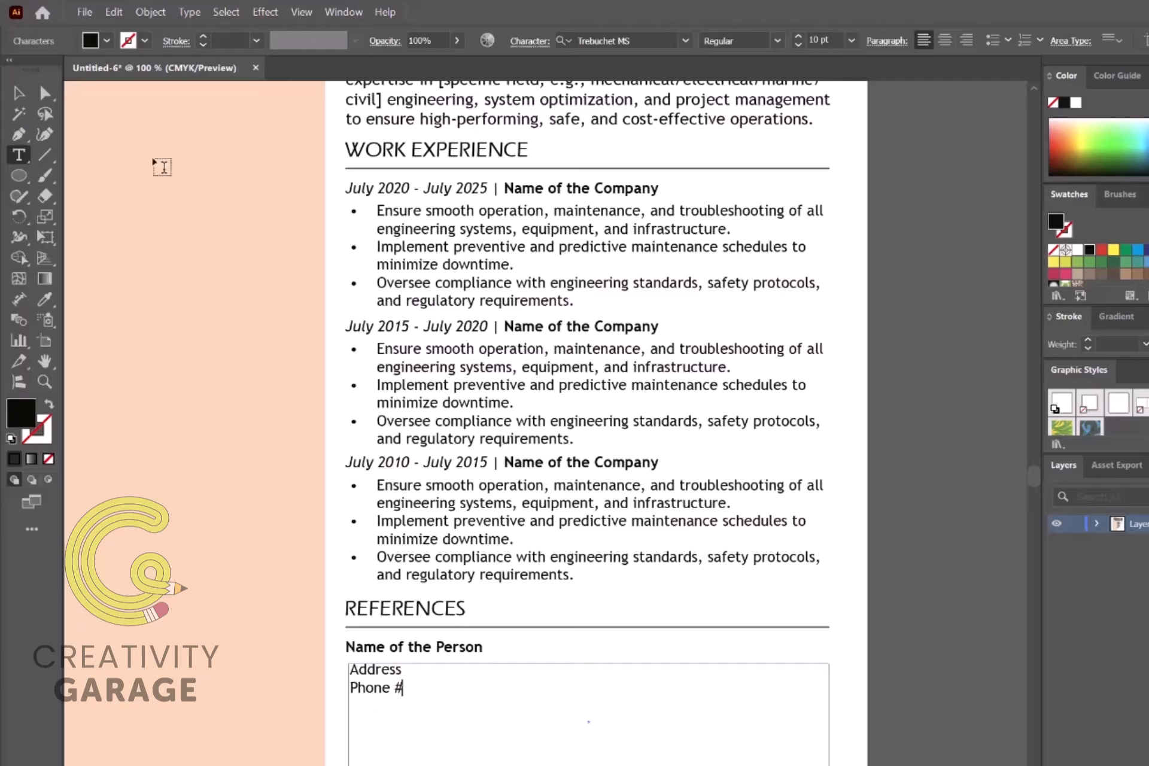
left_click(19, 93)
Step: Narrow the reference box to half width and place a duplicate beside it on the right
left_click_drag(828, 722, 571, 730)
left_click(581, 726)
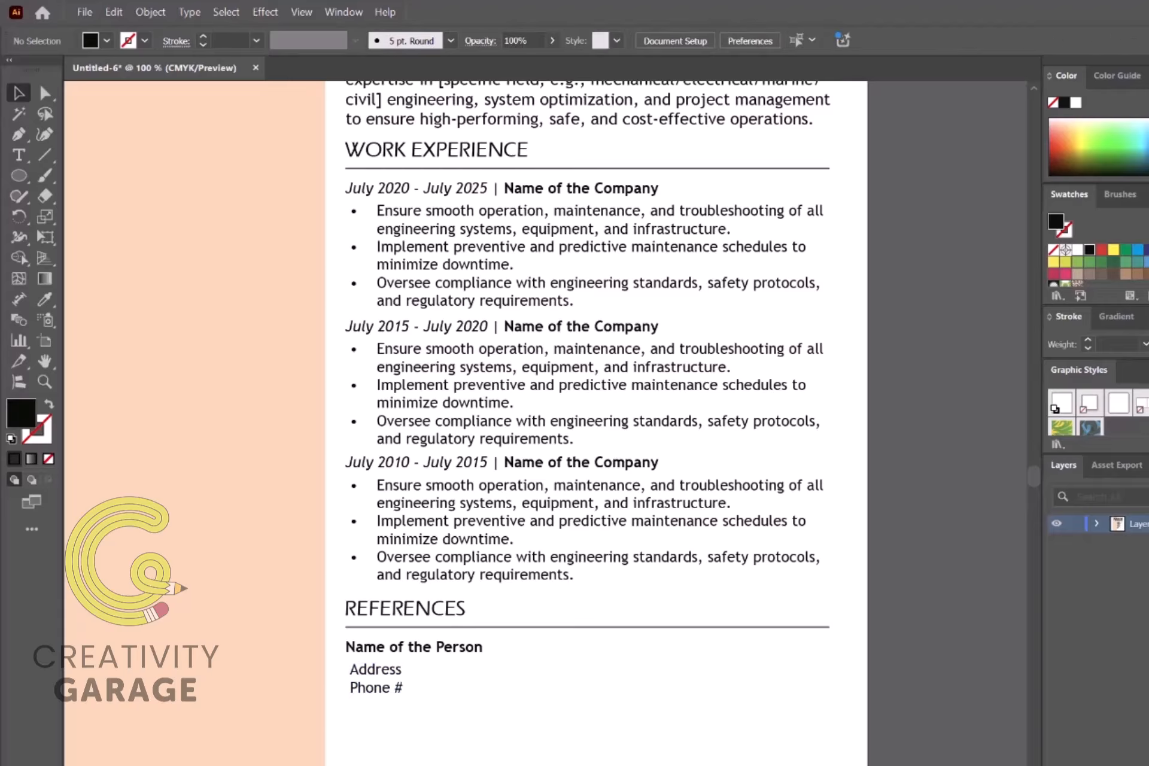
left_click(389, 677)
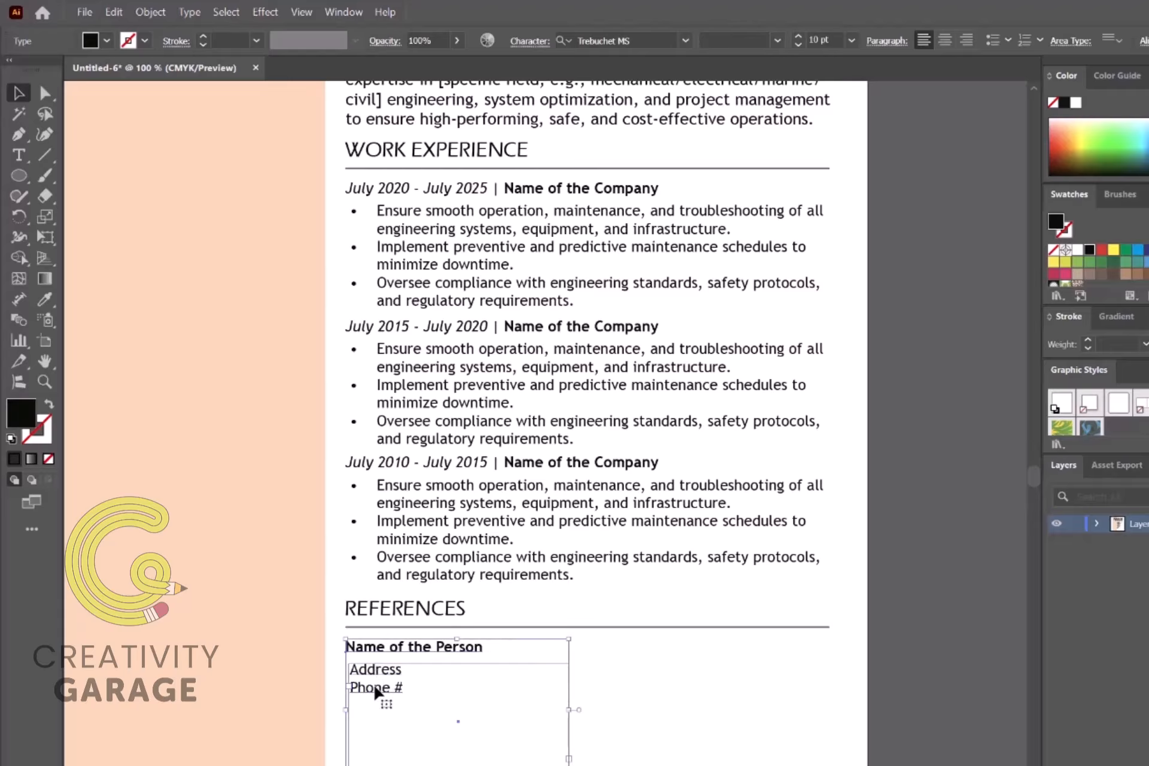
left_click_drag(376, 693, 653, 716)
Step: Move the WORK EXPERIENCE heading and its rule into the peach sidebar, shortening the rule to fit
left_click(936, 724)
scroll(936, 725, "up", 3)
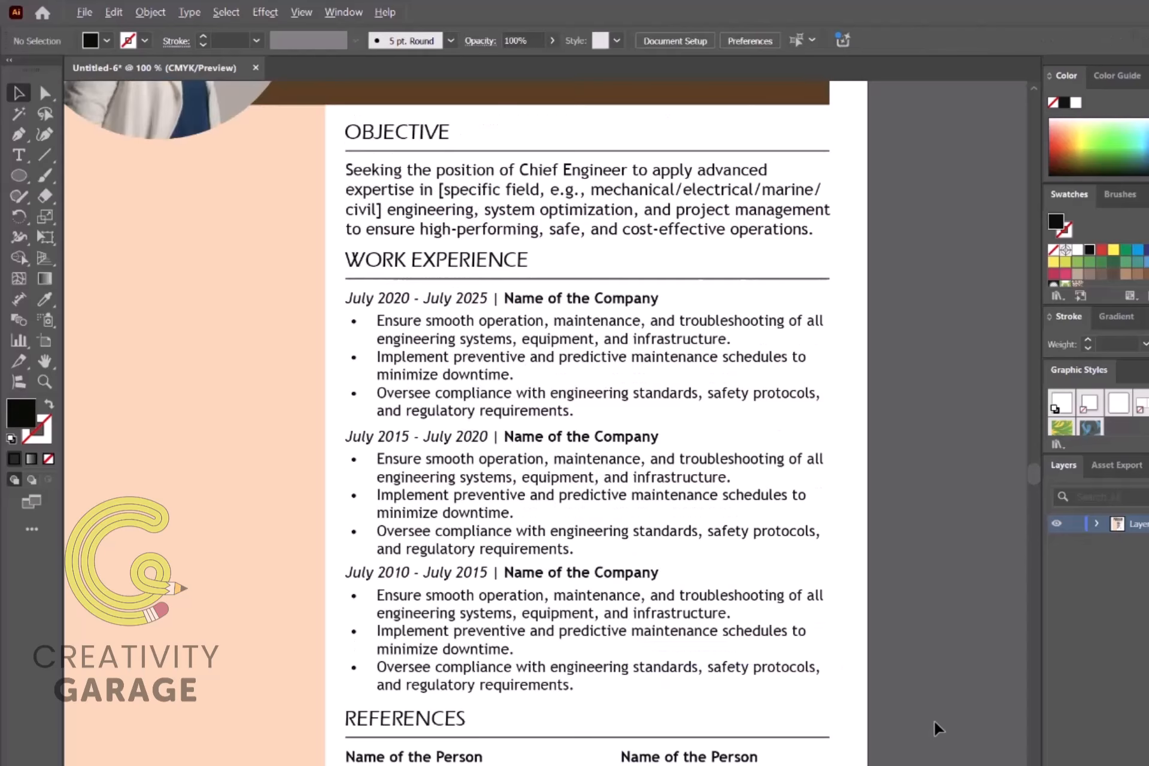
scroll(936, 724, "down", 1)
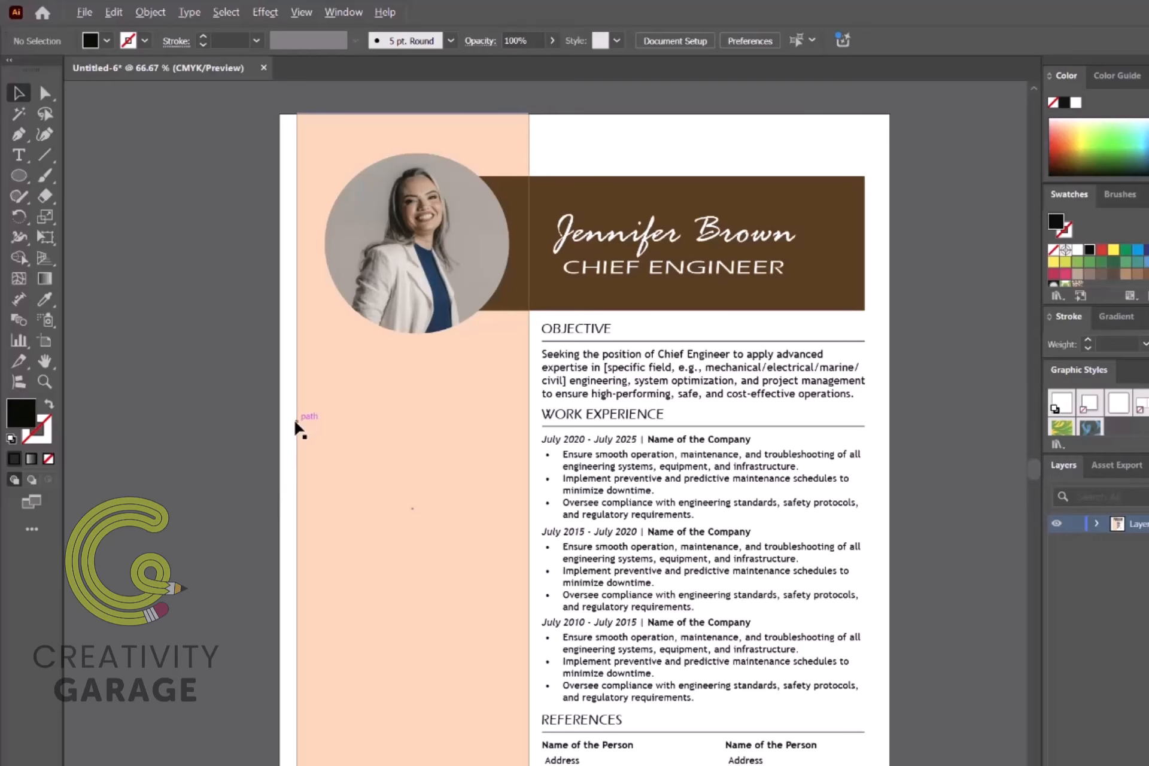
scroll(295, 428, "down", 1)
scroll(295, 430, "up", 2)
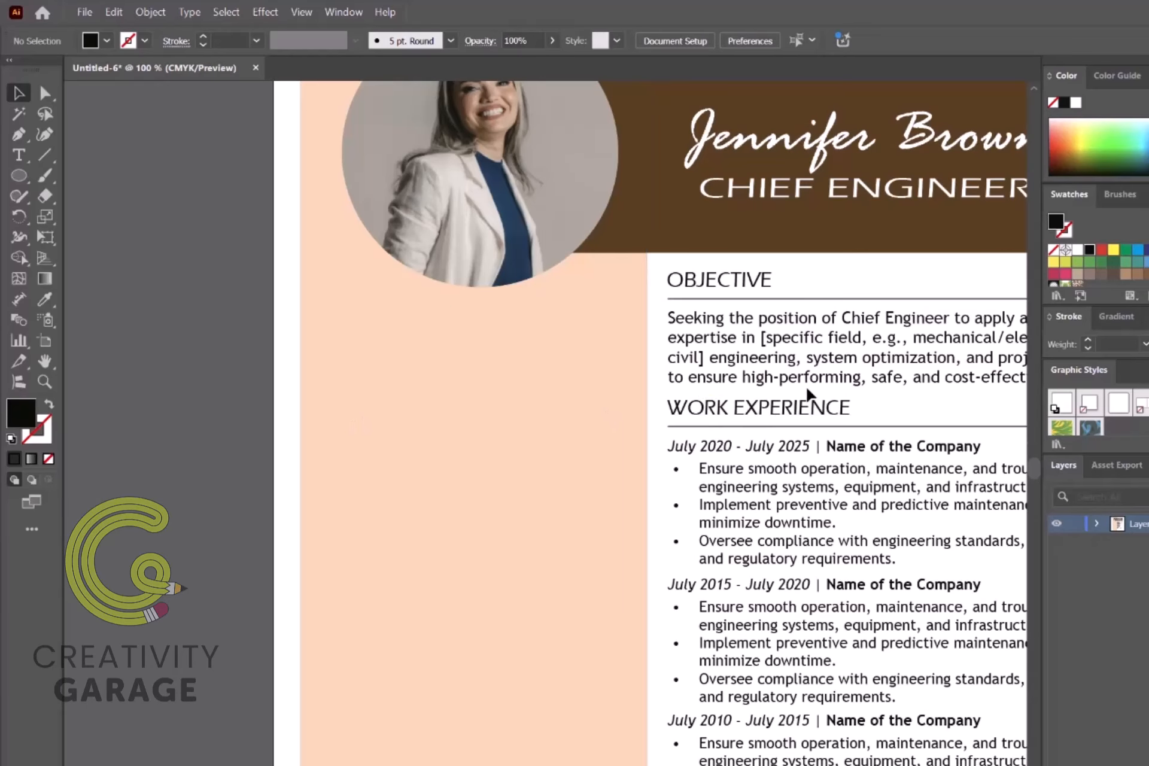
left_click(772, 413)
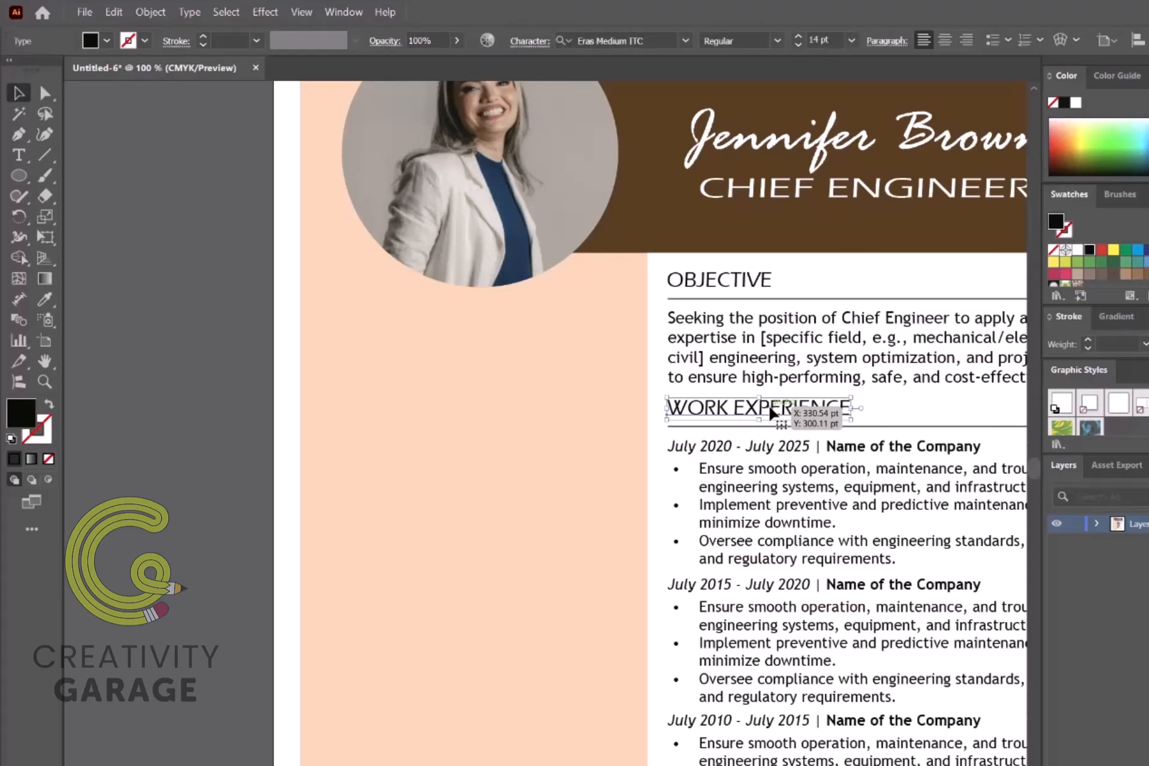
left_click(755, 426, "shift")
left_click_drag(755, 417, 418, 324)
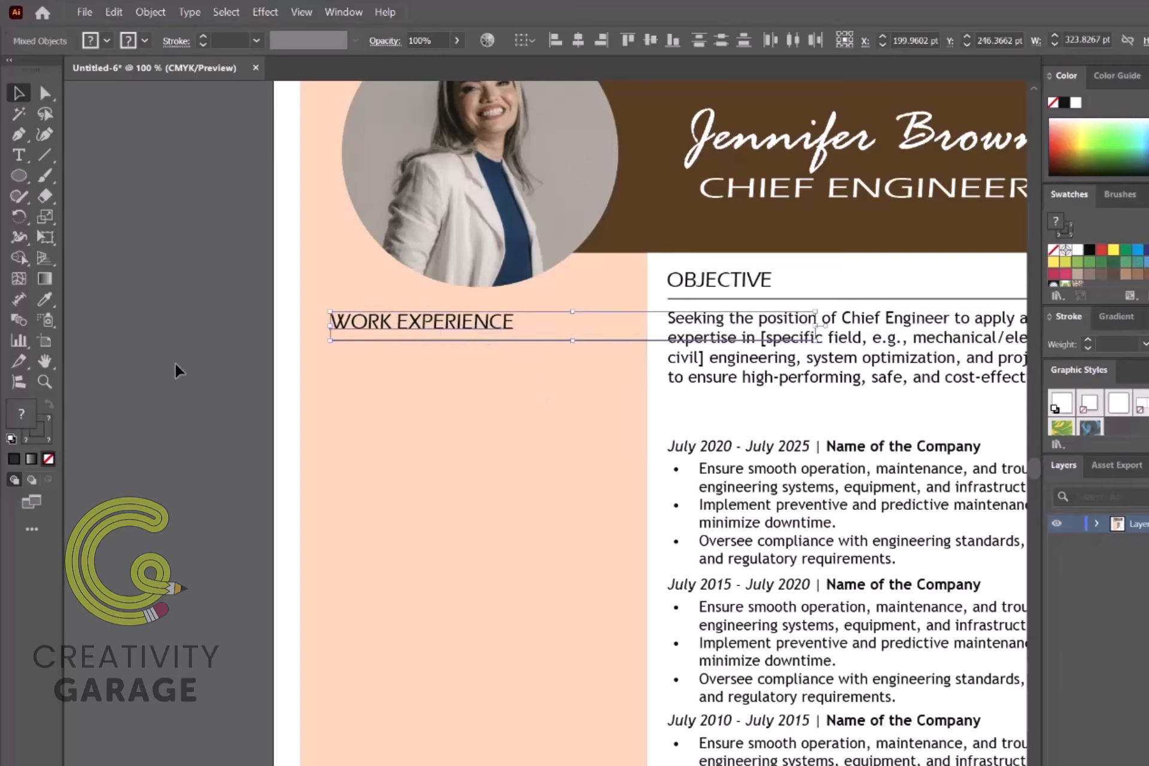
left_click(177, 369)
left_click(598, 340)
left_click_drag(815, 340, 618, 340)
left_click(419, 323, "shift")
left_click_drag(144, 289, 419, 353)
left_click_drag(413, 320, 412, 564)
Step: Copy the date line into the sidebar and turn it into E-mail, Address and Phone # contact lines
left_click(742, 419)
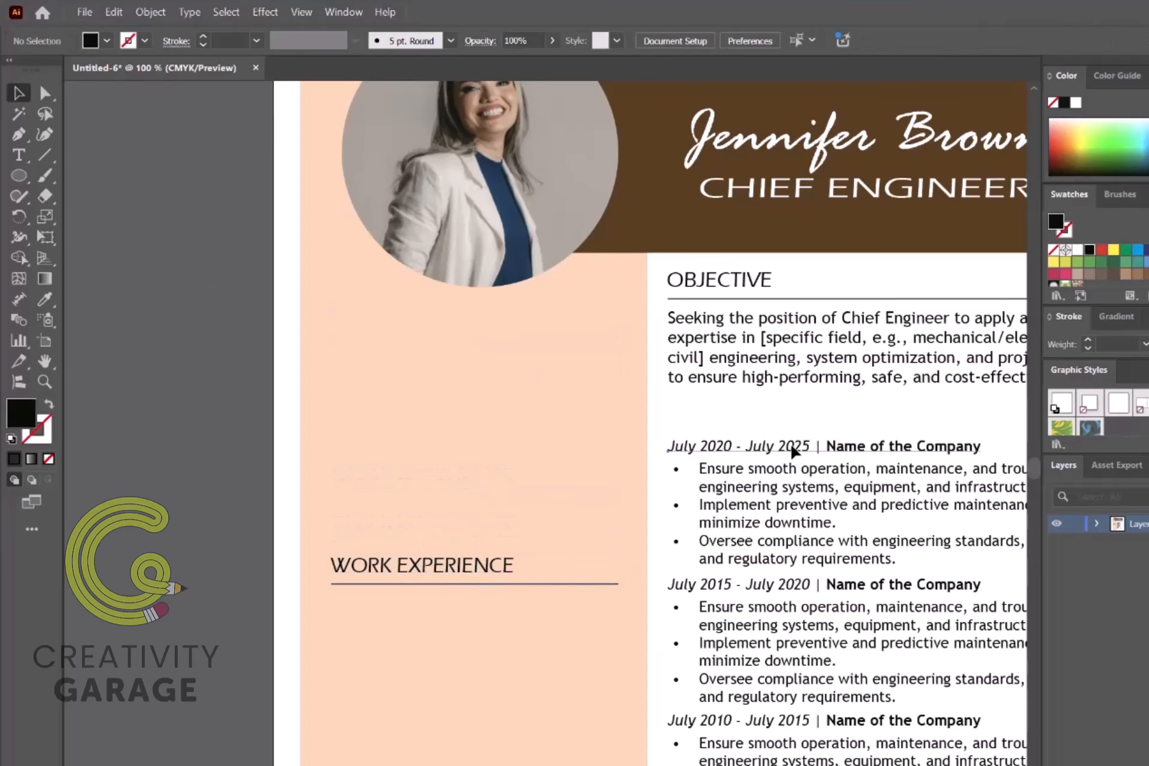
left_click_drag(795, 450, 469, 336, "alt")
triple_click(443, 335)
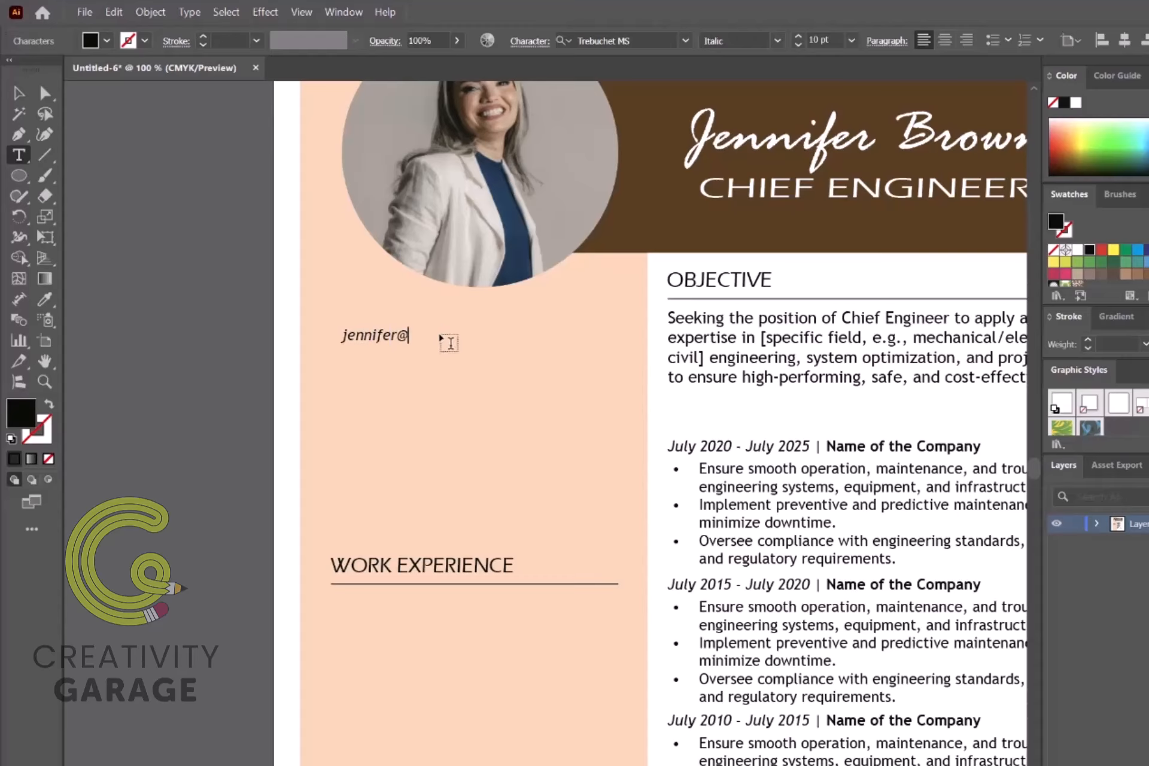
key("Home")
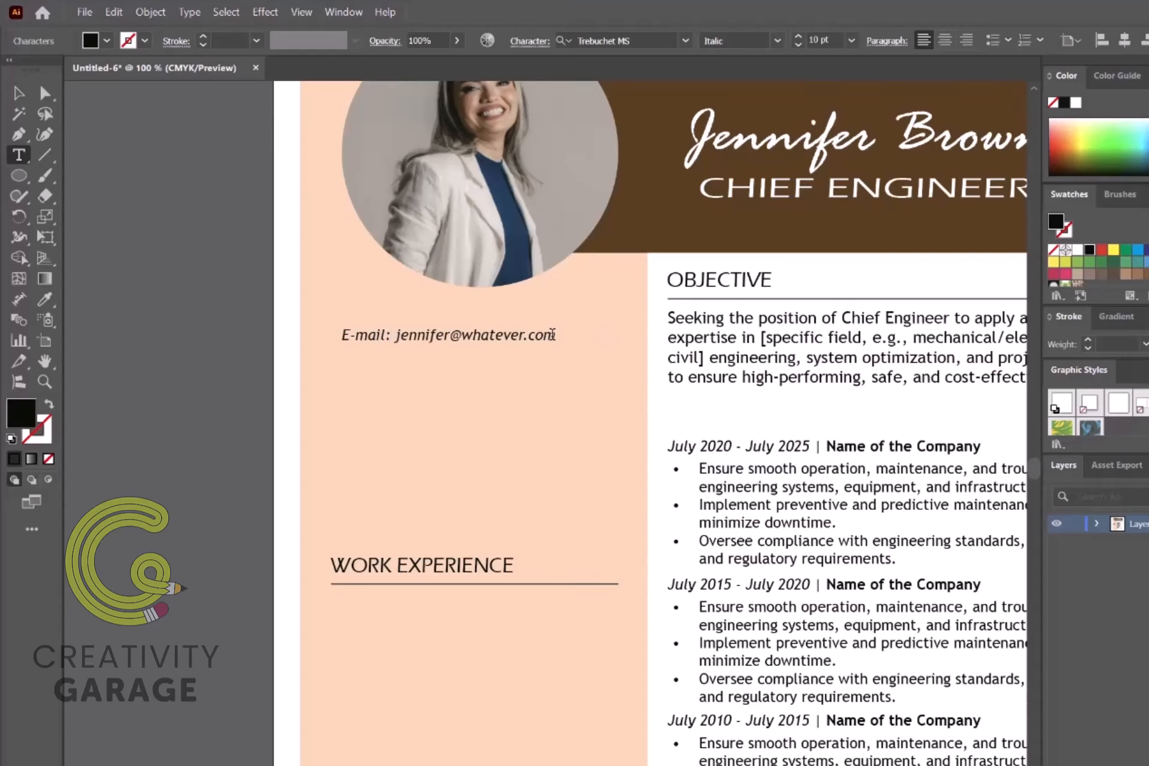
key("End")
key("Return")
key("BackSpace")
key("BackSpace")
key("BackSpace")
key("BackSpace")
key("BackSpace")
key("BackSpace")
key("BackSpace")
key("BackSpace")
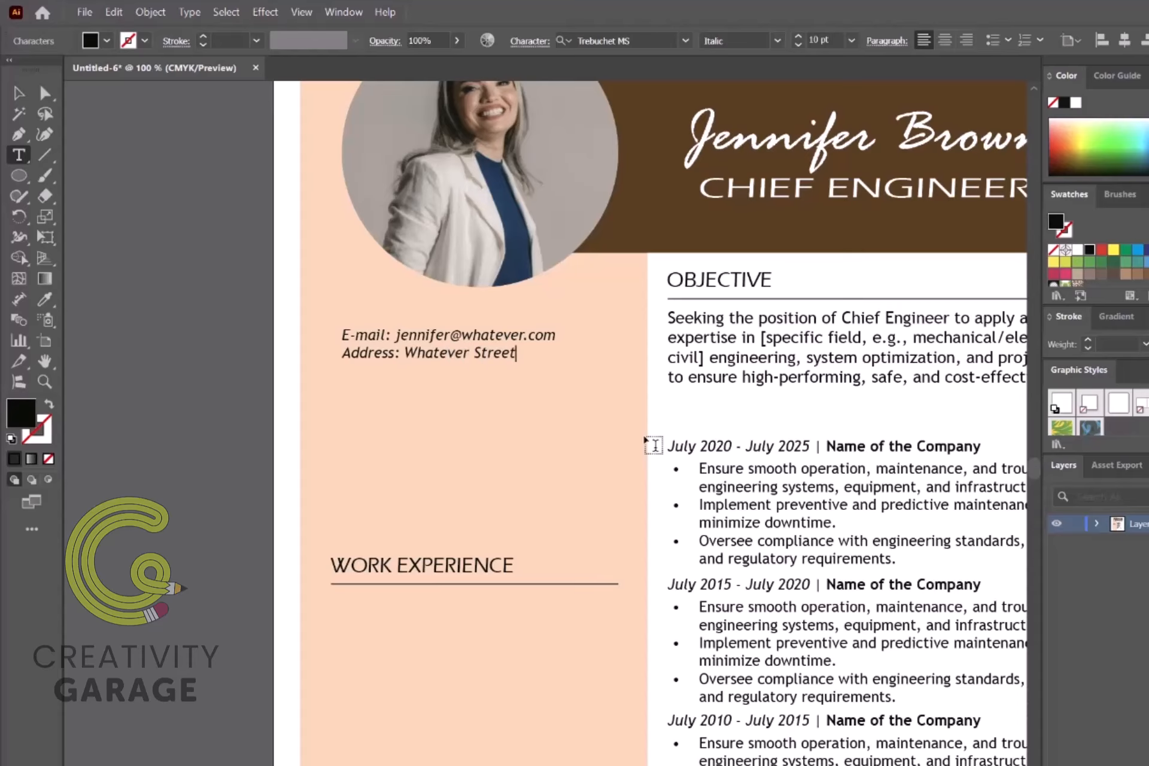
key("Return")
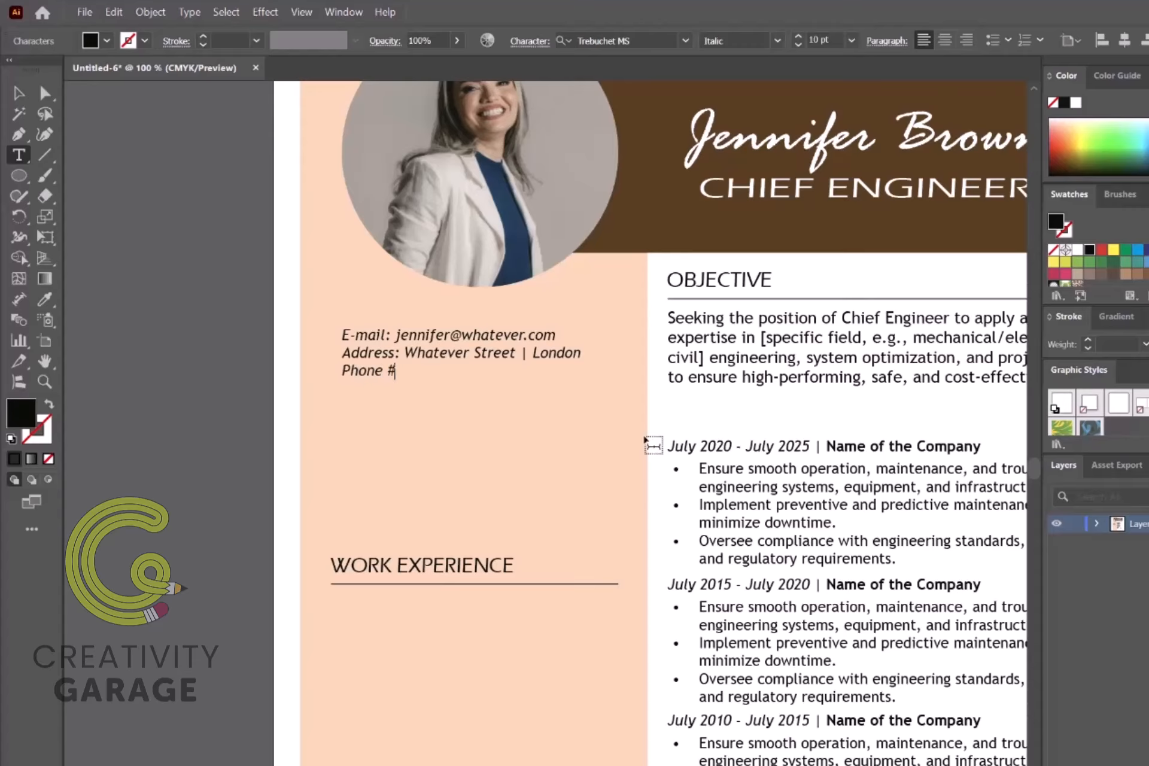
key("Escape")
Step: Position the sidebar heading under the contact details, align them, and rename it EDUCATION
left_click(551, 584)
left_click_drag(551, 583, 565, 424)
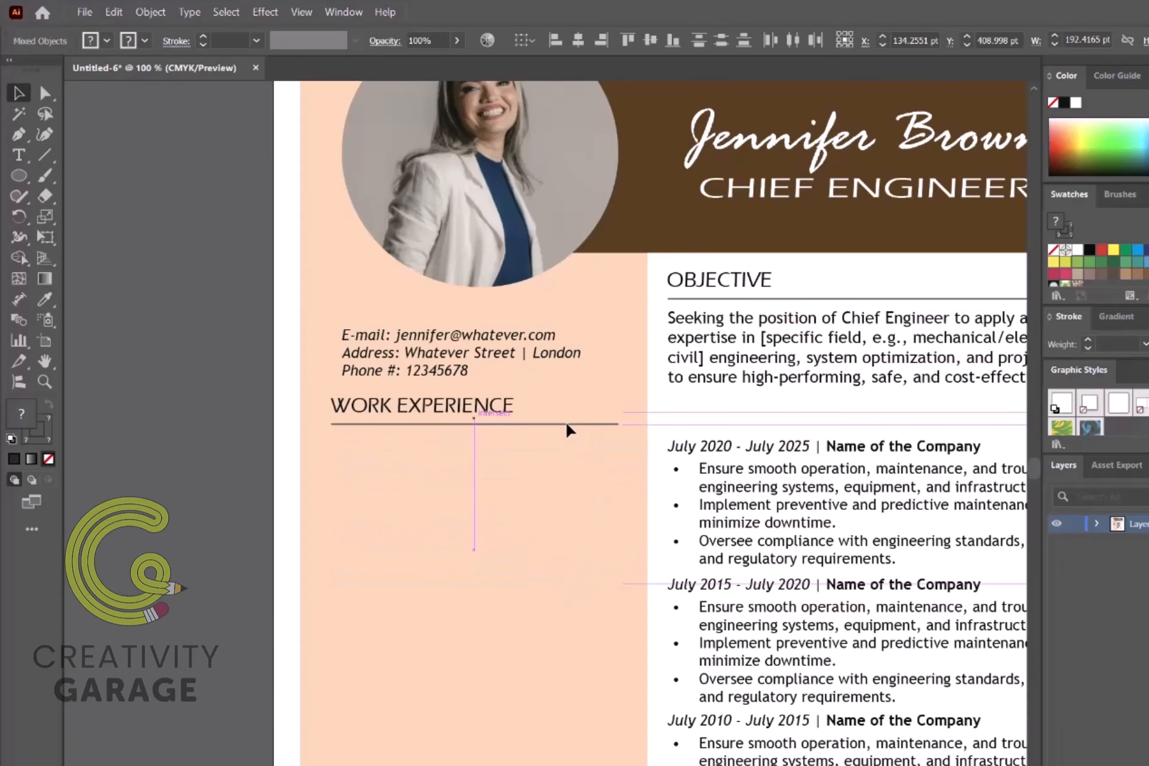
left_click(457, 388)
left_click_drag(438, 371, 458, 486)
triple_click(455, 406)
type("EDUCATION")
Step: Write the entry Diploma in Mechanical Engineering, Whatever University (bold), 2015-2019
triple_click(442, 488)
key("ctrl+a")
type("Diploma in Mechanical Engineering")
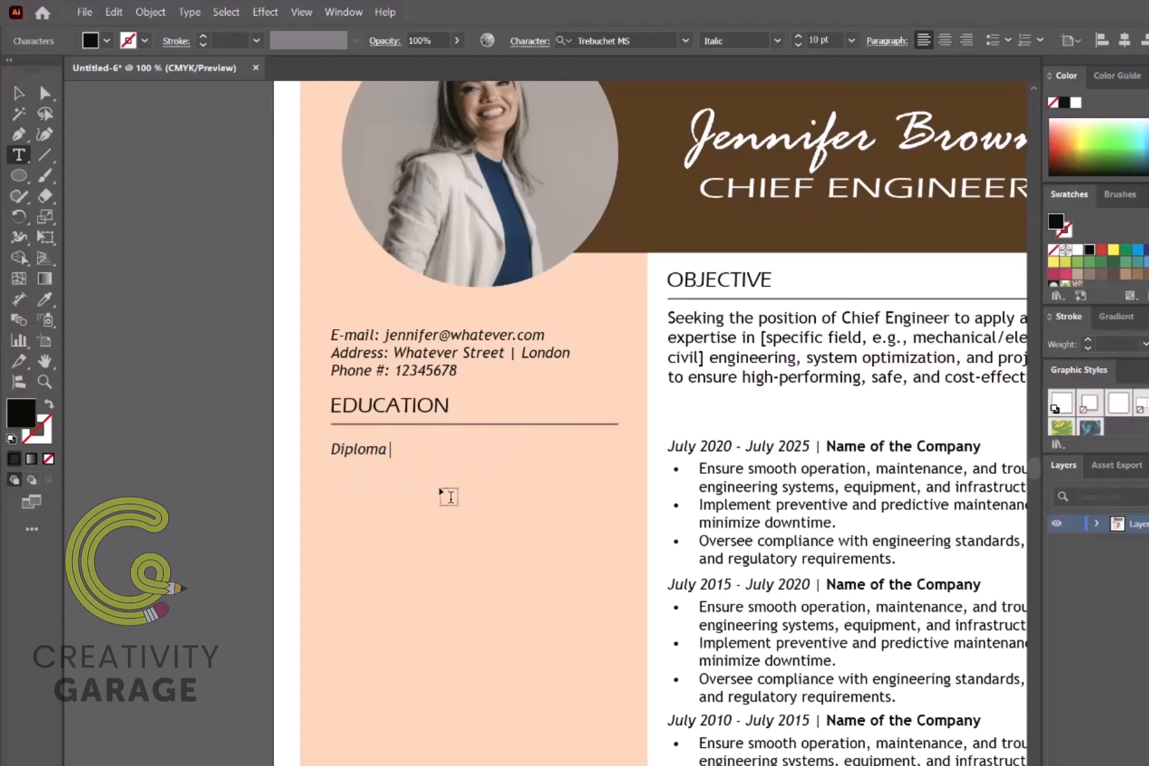
key("Return")
type("Whatever University")
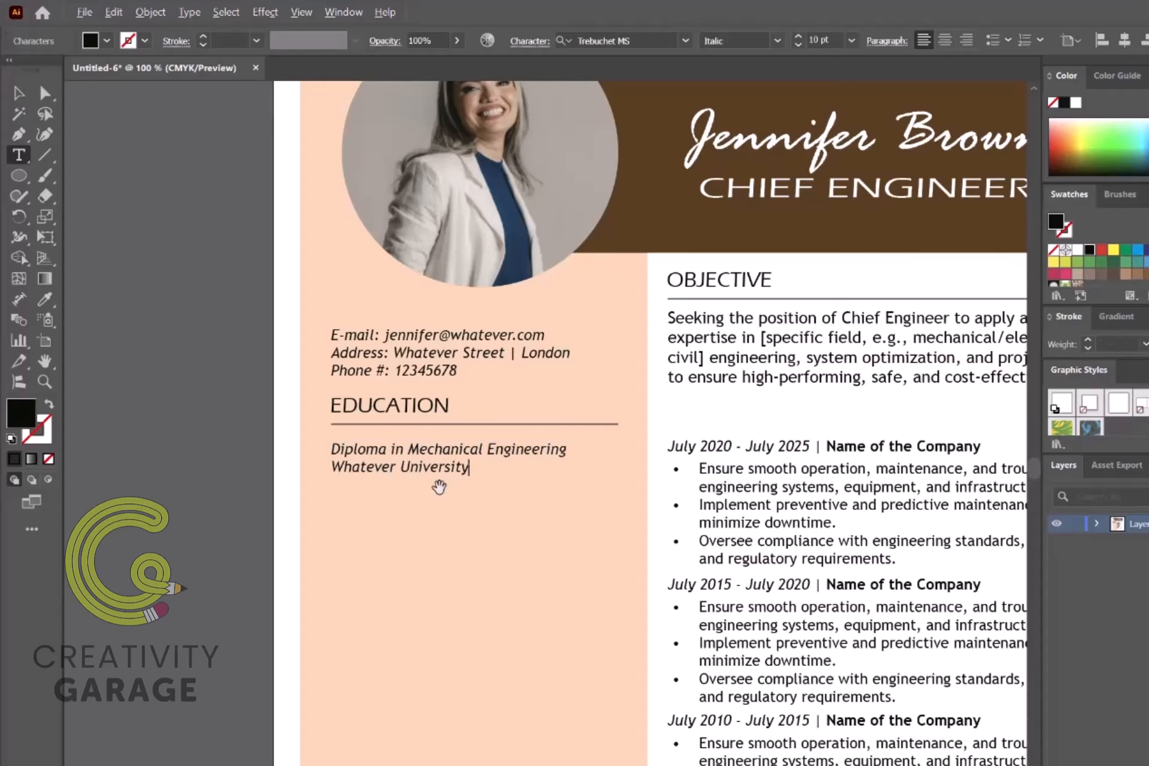
key("Return")
type("2015-2019")
left_click_drag(470, 467, 331, 468)
left_click(434, 519, "ctrl")
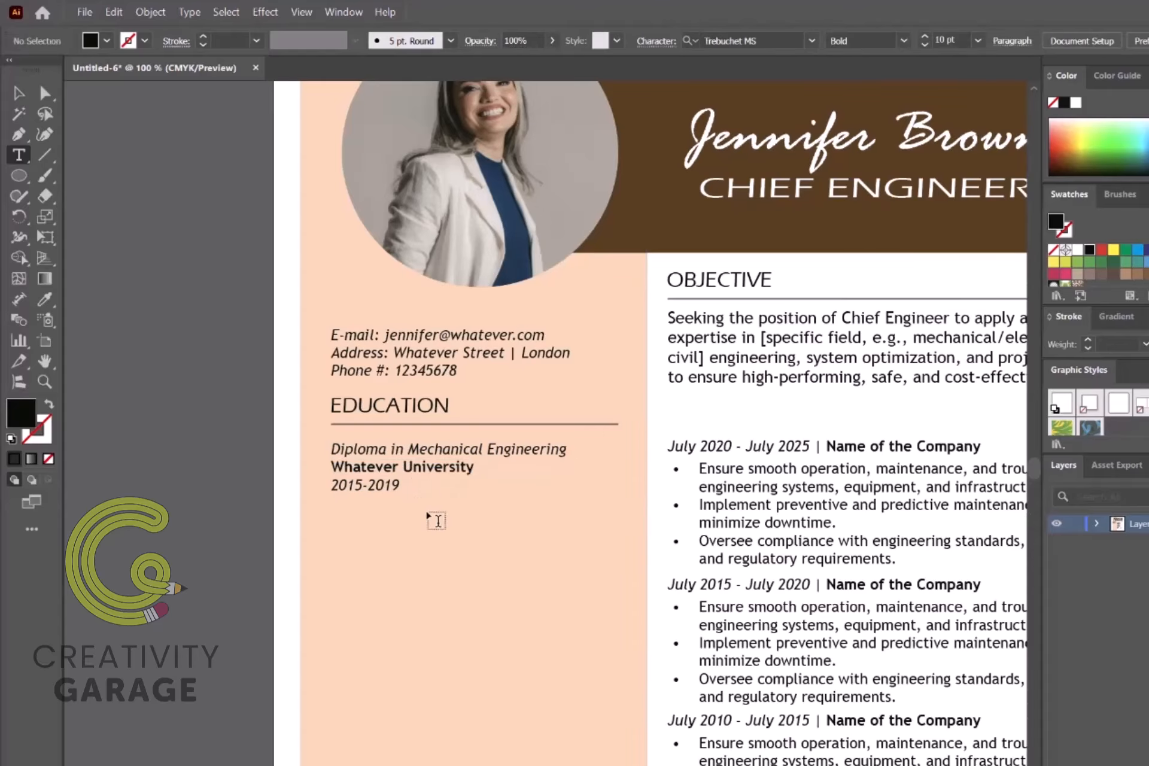
key("v")
Step: Duplicate the diploma entry below and change it to Diploma in Marketing with new years
left_click_drag(379, 487, 378, 551)
triple_click(458, 515)
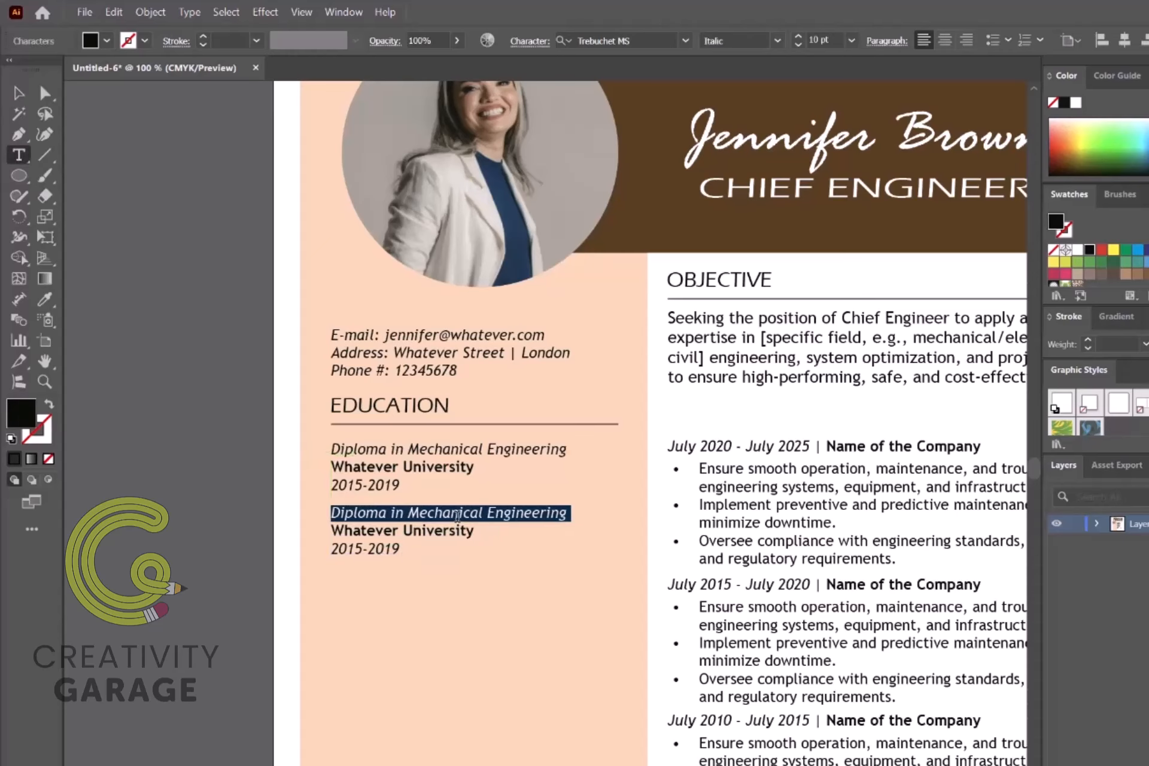
left_click_drag(418, 514, 597, 525)
type("arketing")
left_click(353, 549)
key("Delete")
type("0")
left_click_drag(400, 548, 365, 710)
type("4")
left_click(18, 92)
Step: Select the EDUCATION heading, its rule and both diploma entries together
left_click(378, 408)
left_click(377, 450, "shift")
left_click(365, 533, "shift")
Step: Rename the copied heading SKILLS and list Operations Management, Sales Professional, Equipment Safety Incharge
double_click(378, 582)
type("SKILLS")
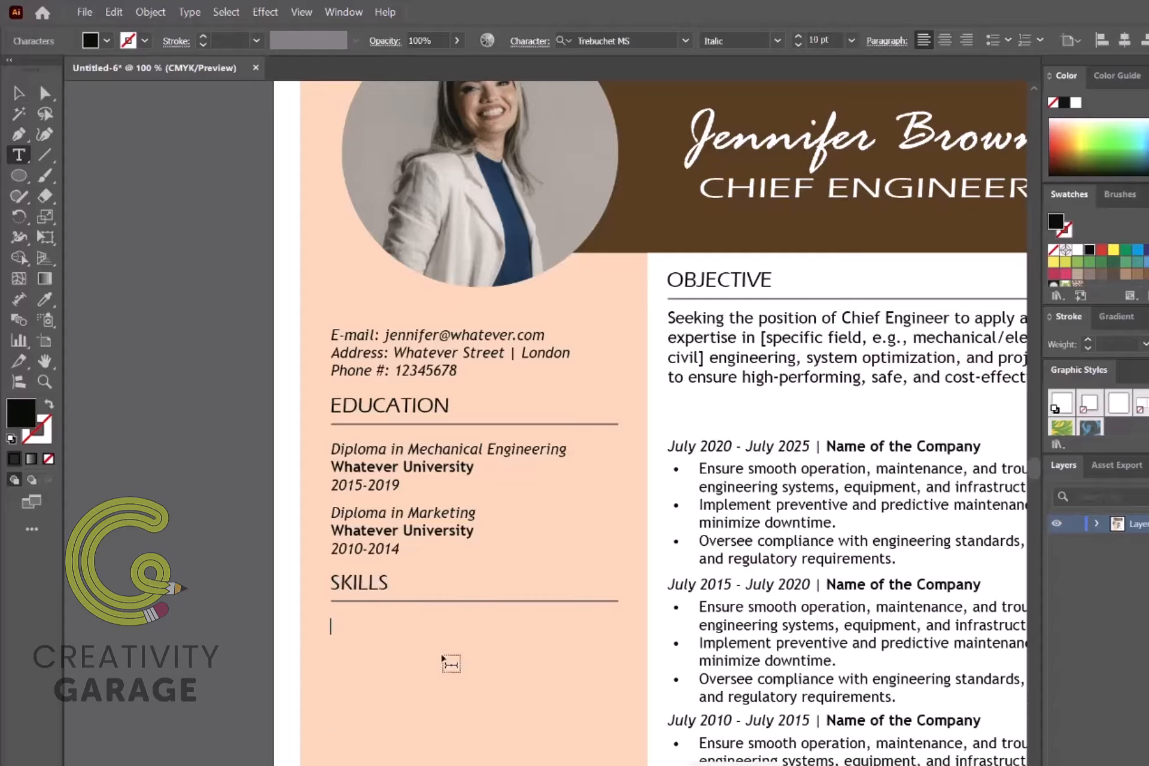
type("Operations Management")
key("Return")
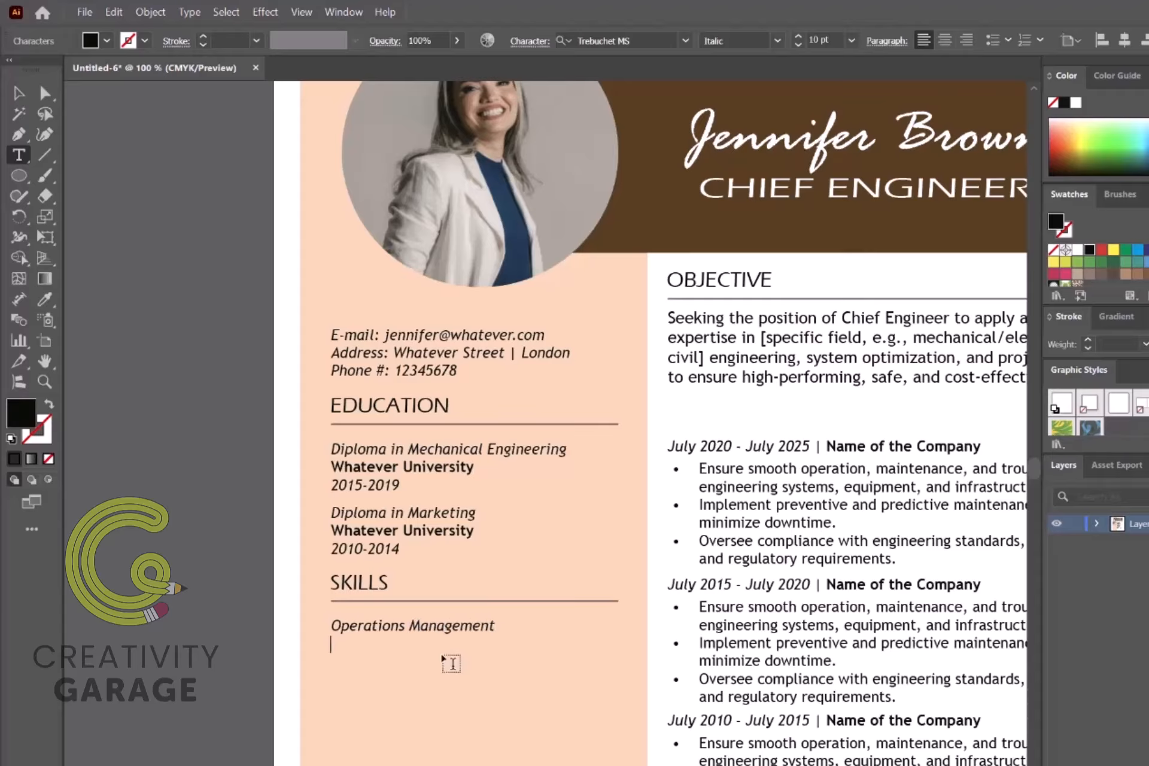
type("Sales Professional")
key("Return")
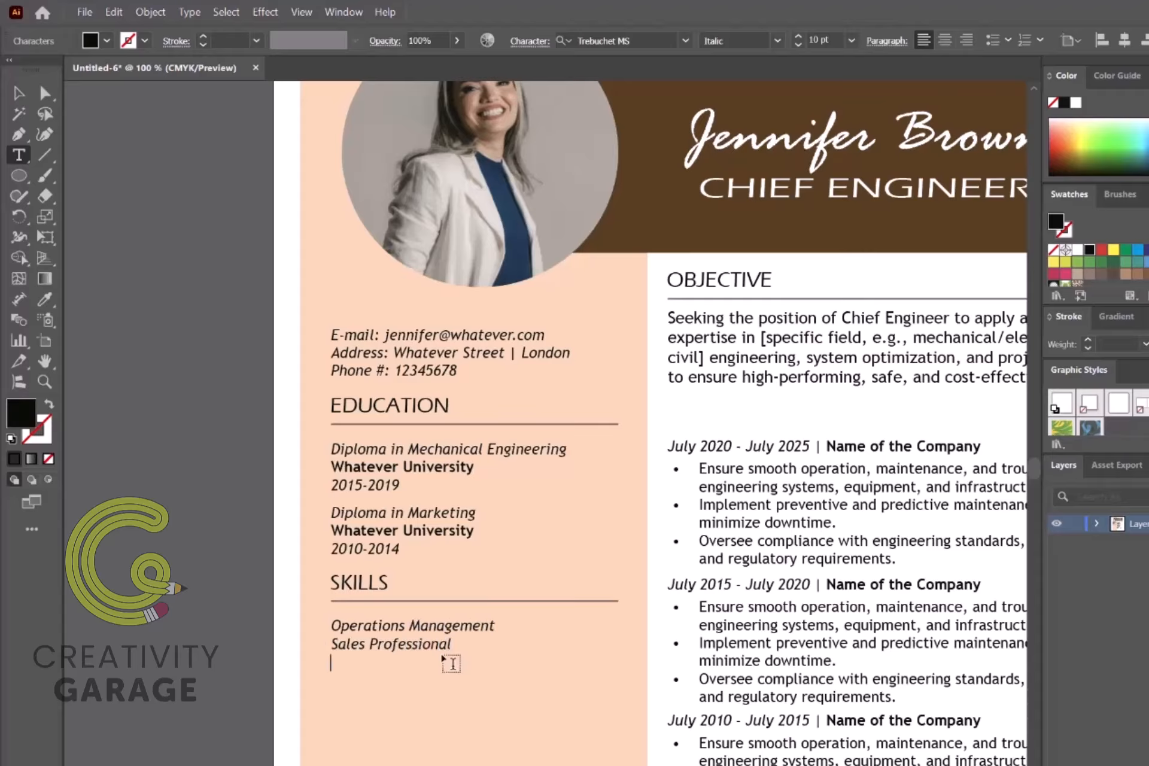
type("Equipment Saf")
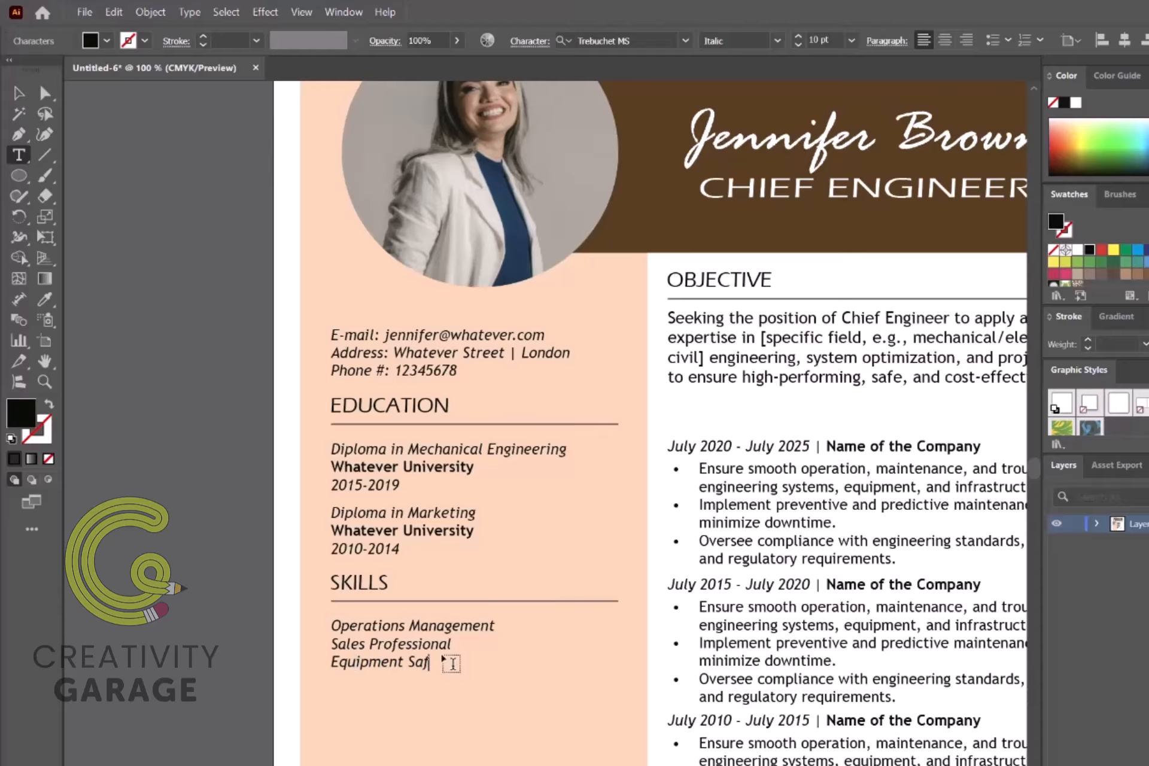
type("ety Inchag")
Step: Format the three skill lines as a bulleted list
left_click_drag(512, 665, 321, 622)
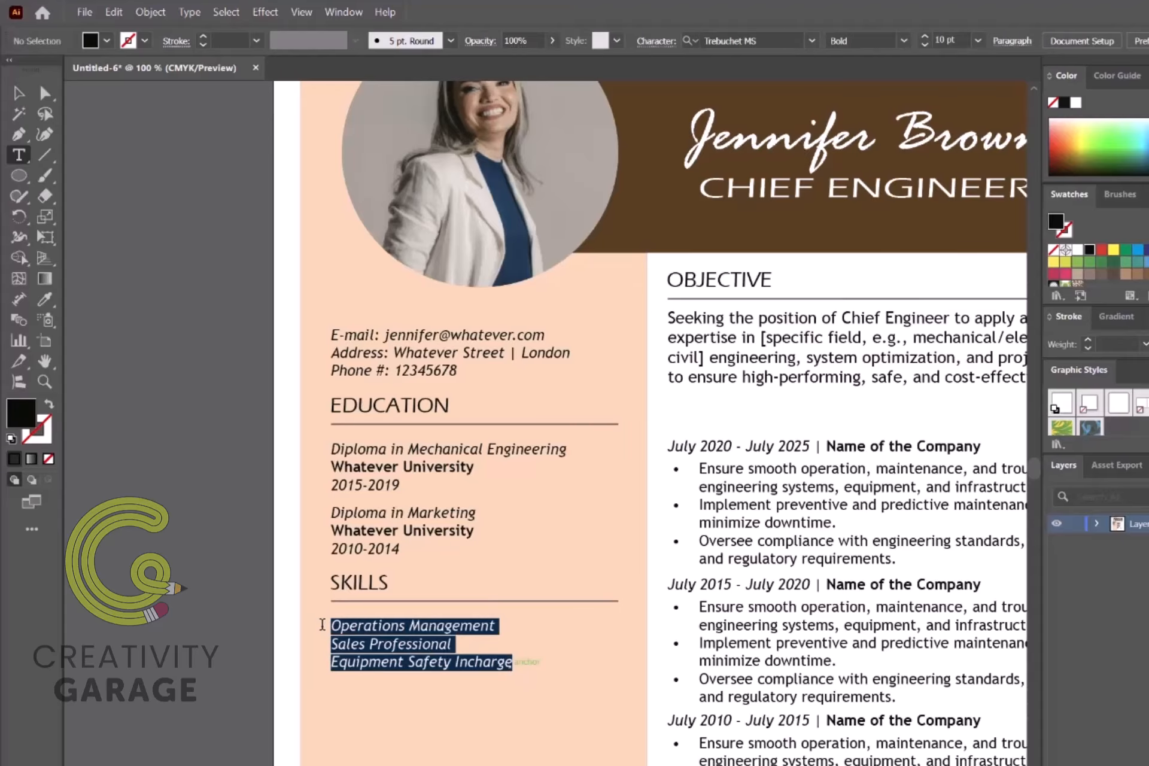
left_click(992, 40)
key("Escape")
left_click(178, 512)
Step: Duplicate the SKILLS heading, rule and list just below the section
scroll(178, 511, "down", 3)
left_click(365, 377)
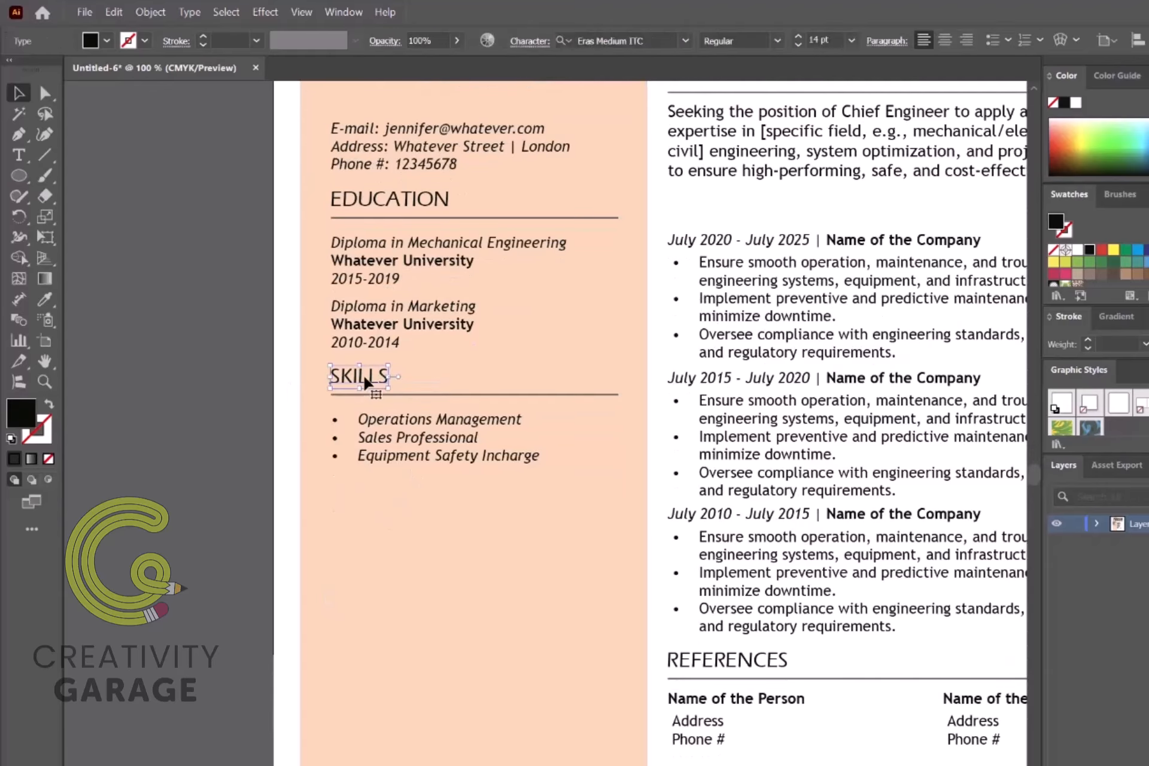
left_click(435, 393, "shift")
left_click(420, 438, "shift")
left_click_drag(420, 439, 422, 554)
Step: Rename the copied section LANGUAGE and list English, French and Spanish
key("ctrl+shift+a")
double_click(377, 496)
type("LANGUAGE")
triple_click(390, 532)
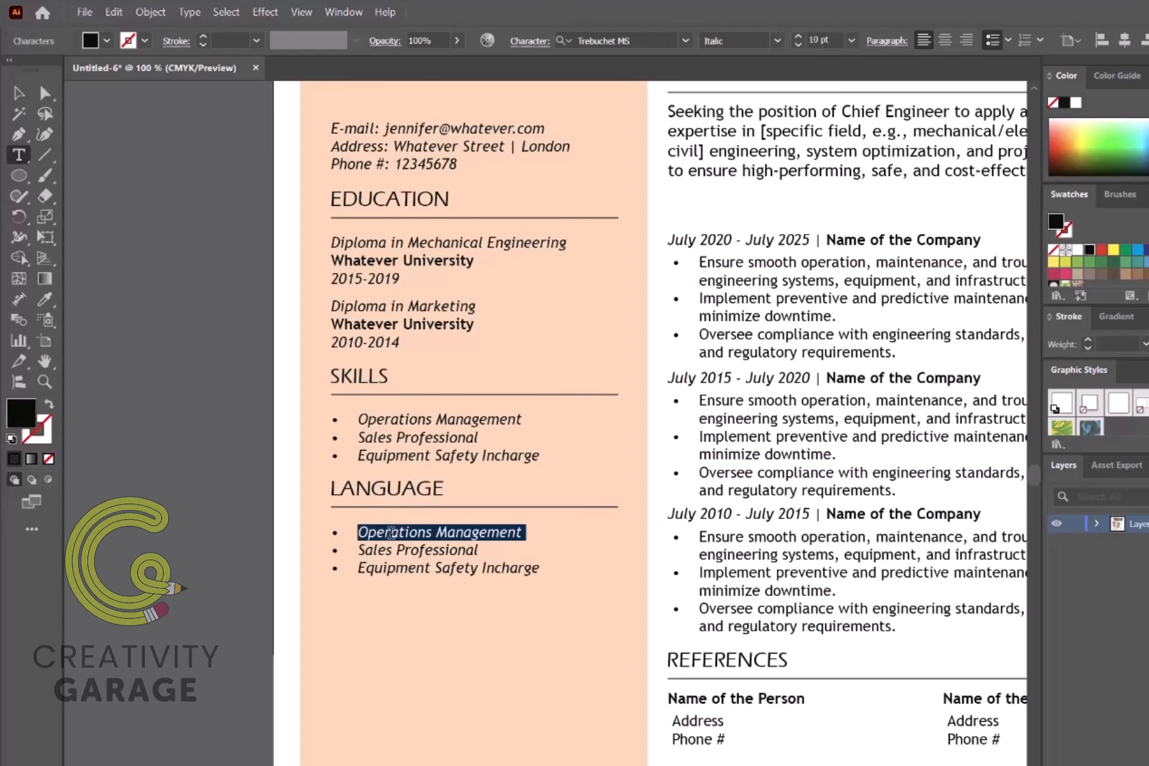
key("Delete")
type("dSales Professional")
key("ctrl+a")
type("English")
key("Return")
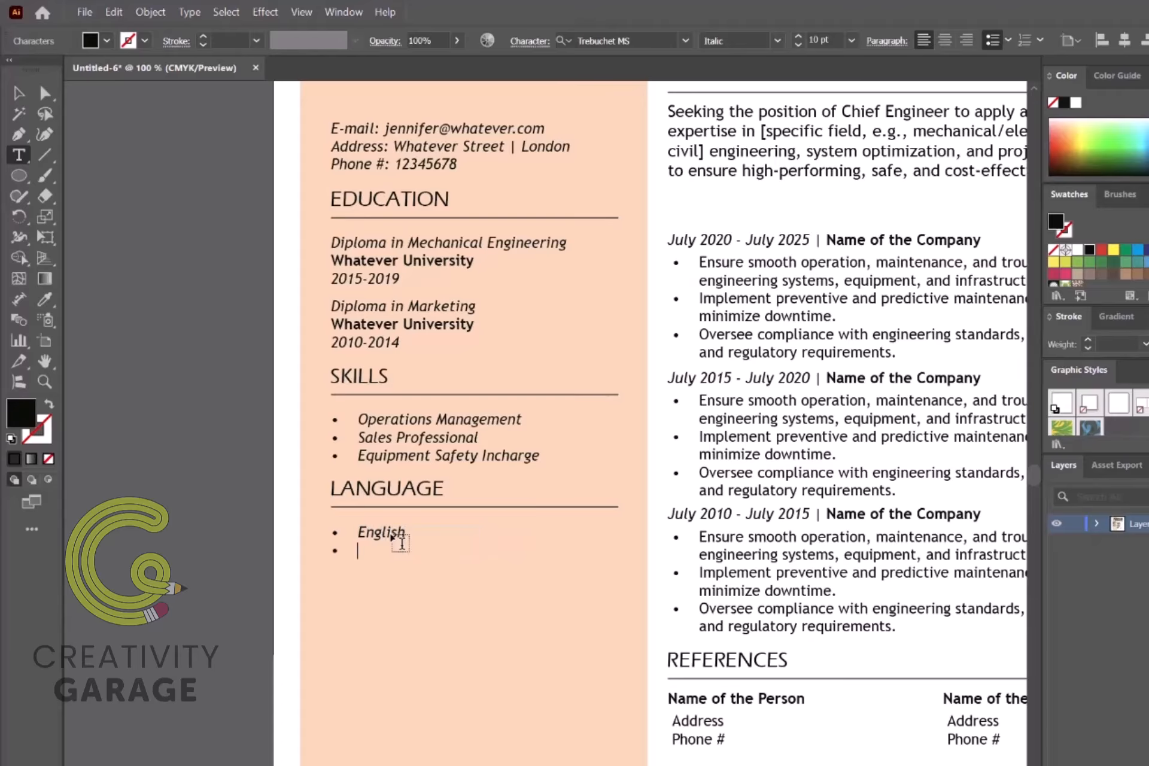
type("French")
key("Return")
type("Spanish")
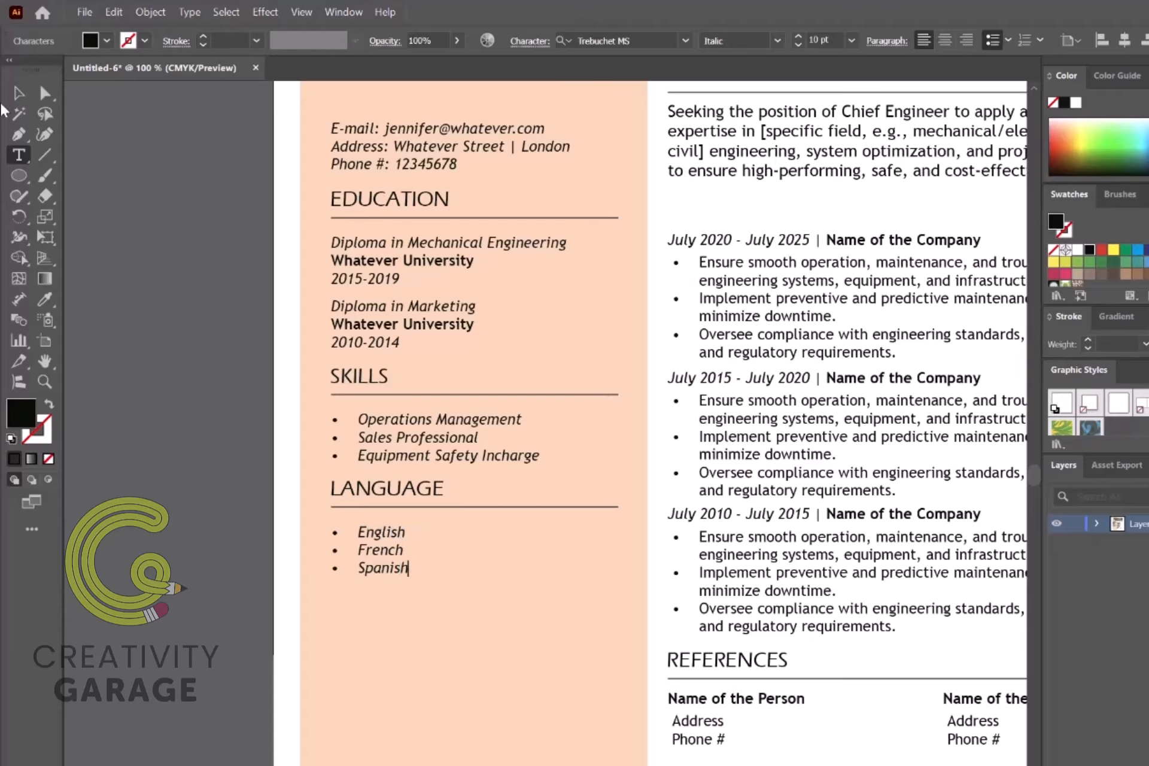
left_click(18, 93)
Step: Duplicate the LANGUAGE heading, rule and list below it
left_click(402, 492)
left_click(405, 506, "shift")
left_click(390, 550, "shift")
left_click_drag(388, 553, 387, 669, "alt")
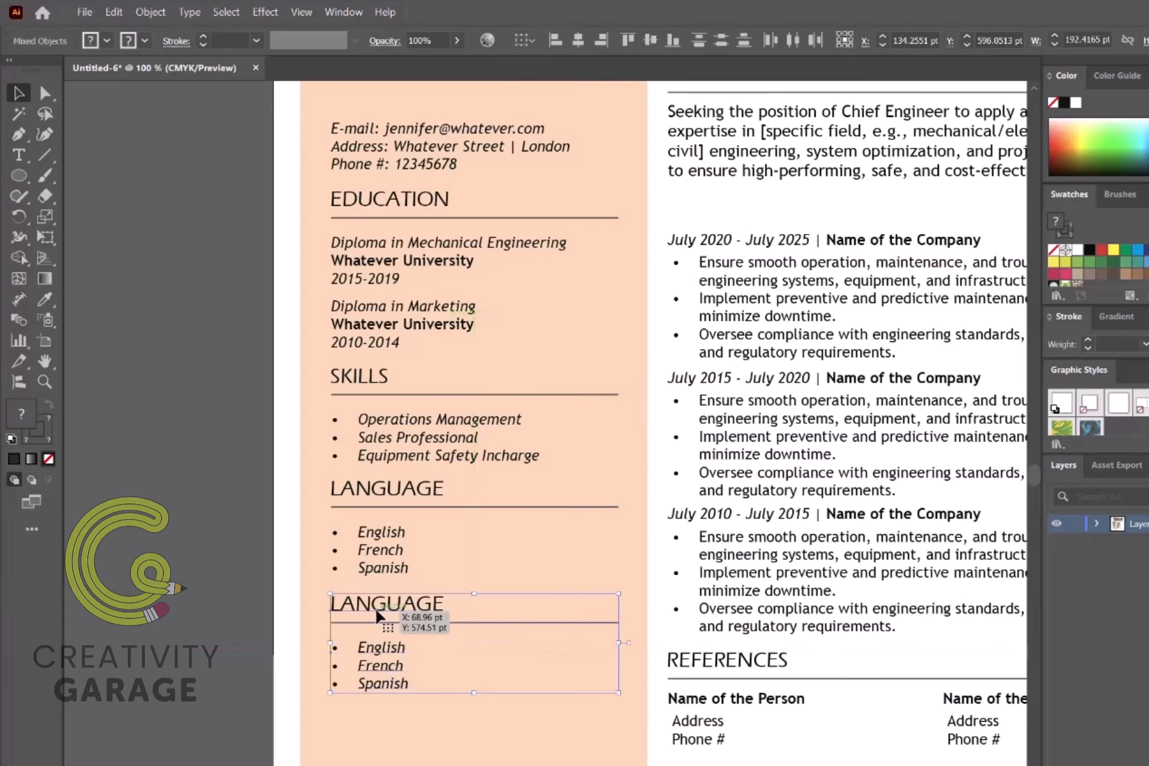
Step: Retitle the copy HOBBIES listing Watching movies, Long Drives, Research and Automobile enthusiast
key("t")
double_click(435, 608)
type("HOBBIES")
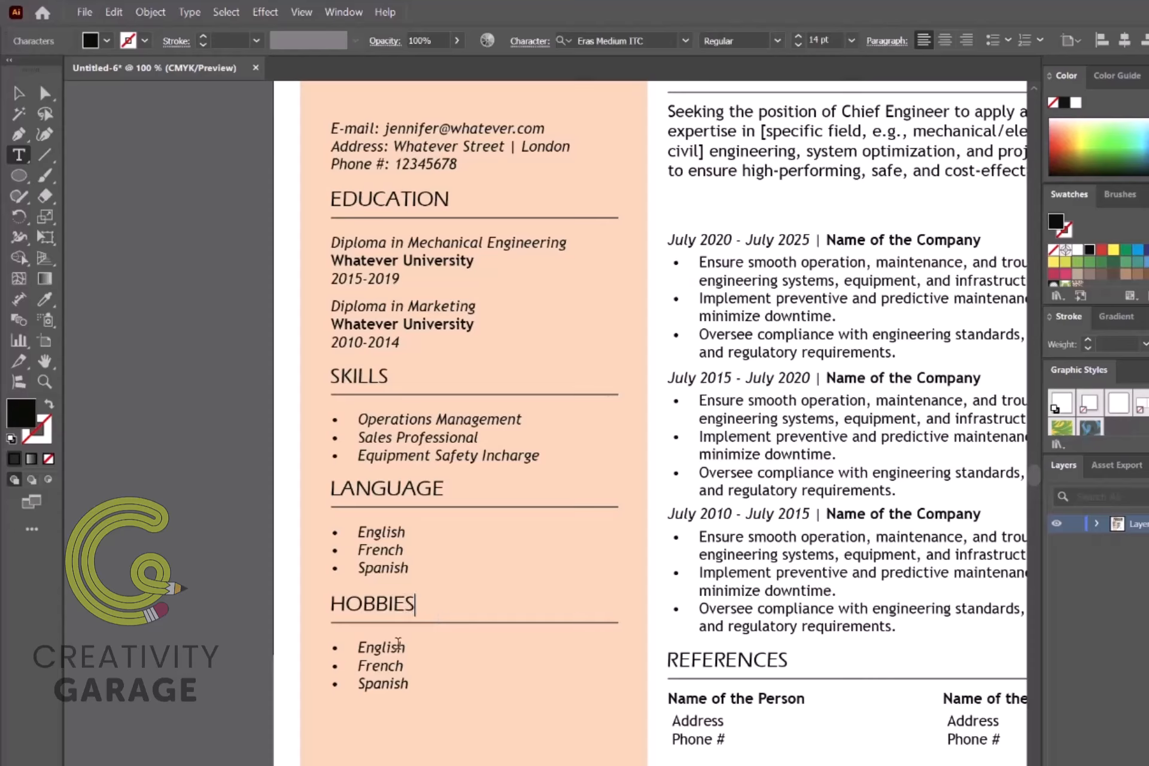
double_click(398, 643)
key("ctrl+a")
key("BackSpace")
type("Watching movies")
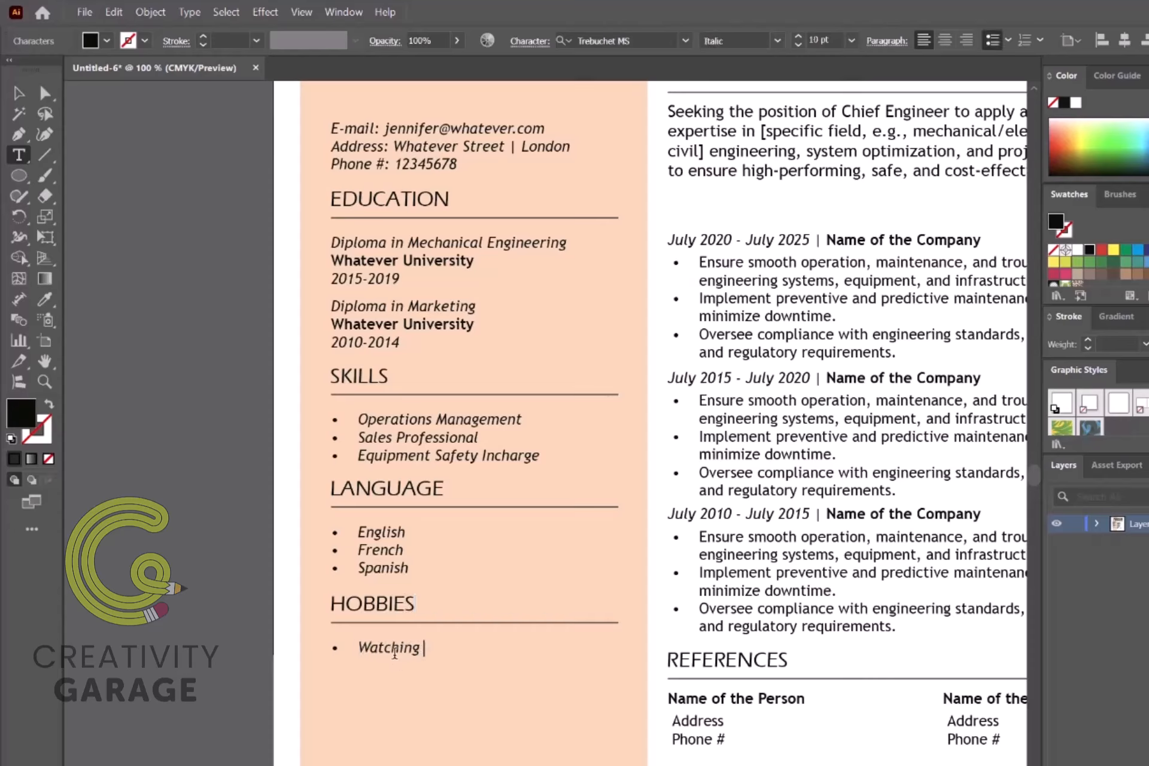
key("Return")
type("Long Drives")
key("Return")
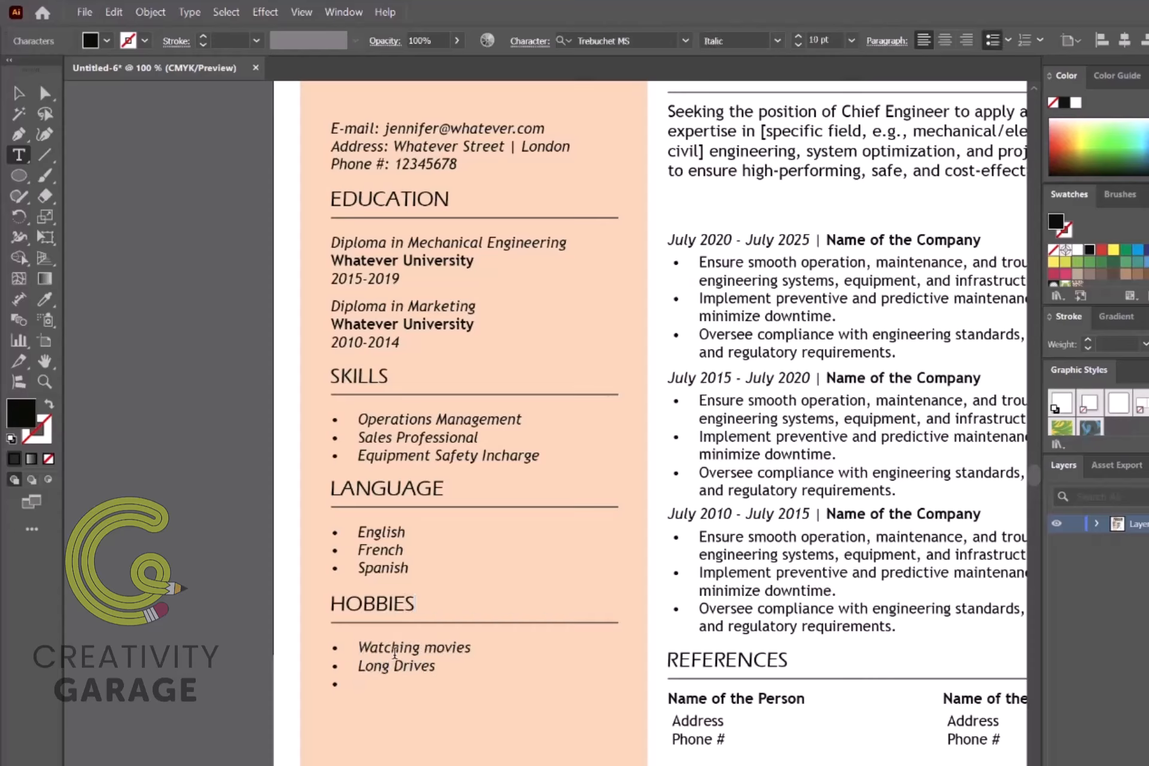
type("Research")
type("Automb")
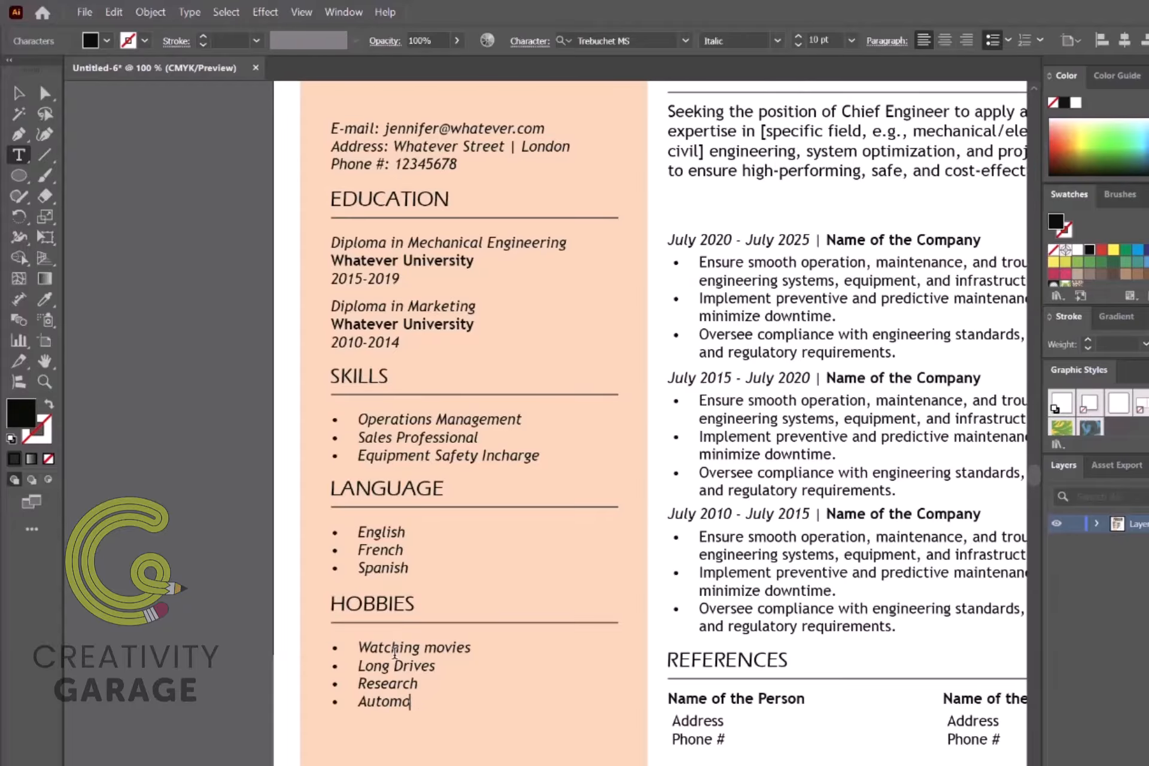
type("bile enthusiast")
key("Escape")
key("ctrl+minus")
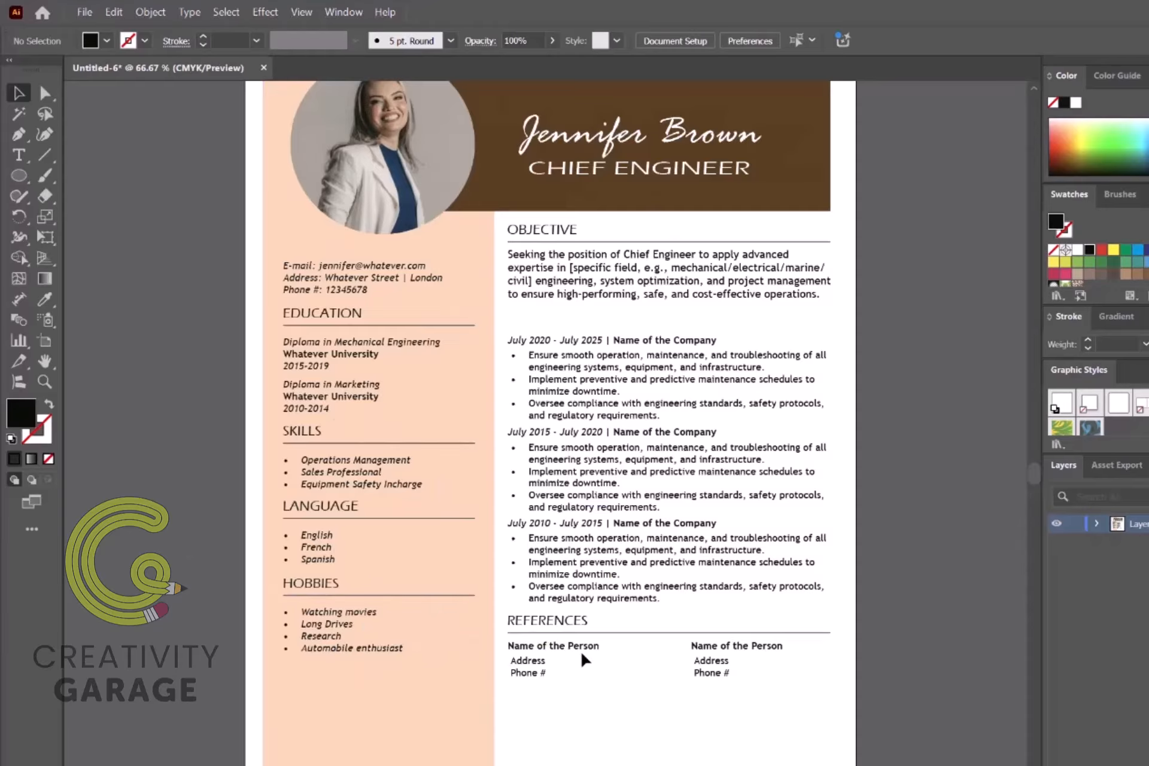
Step: Copy the EDUCATION heading and underline into the right column and retitle it WORK EXPERIENCE
scroll(583, 658, "up", 1)
scroll(902, 426, "up", 2)
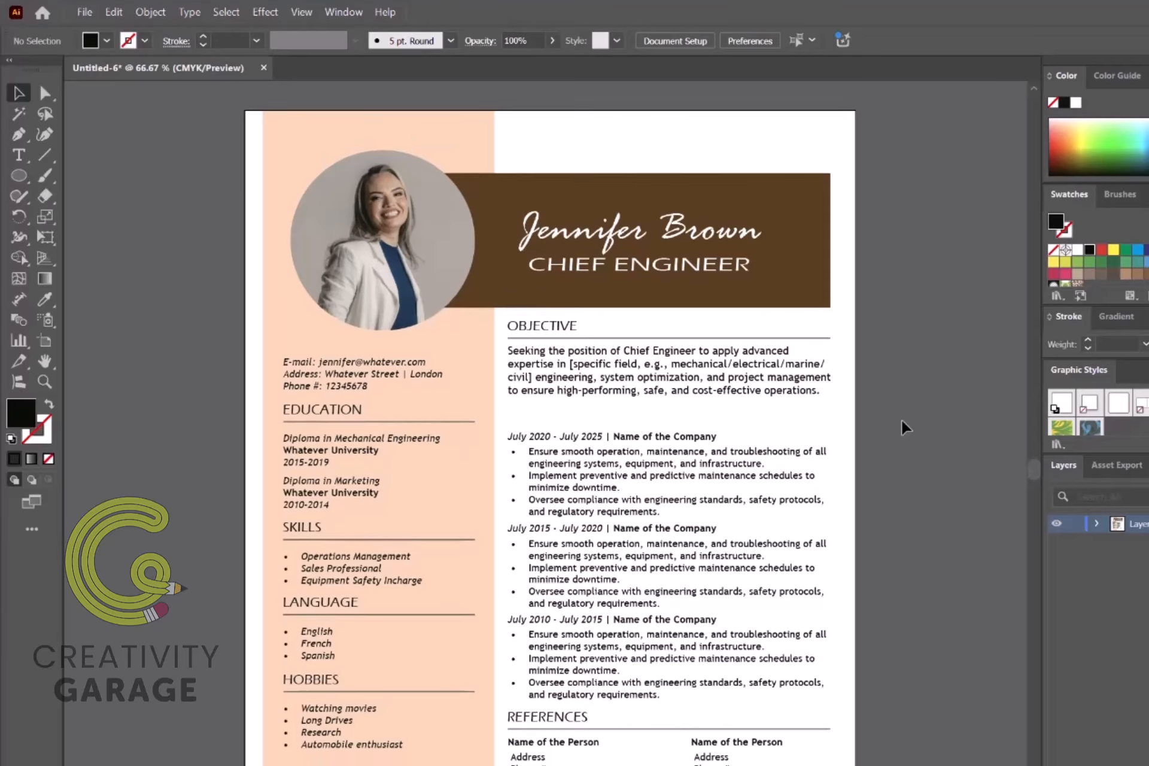
scroll(874, 559, "down", 1)
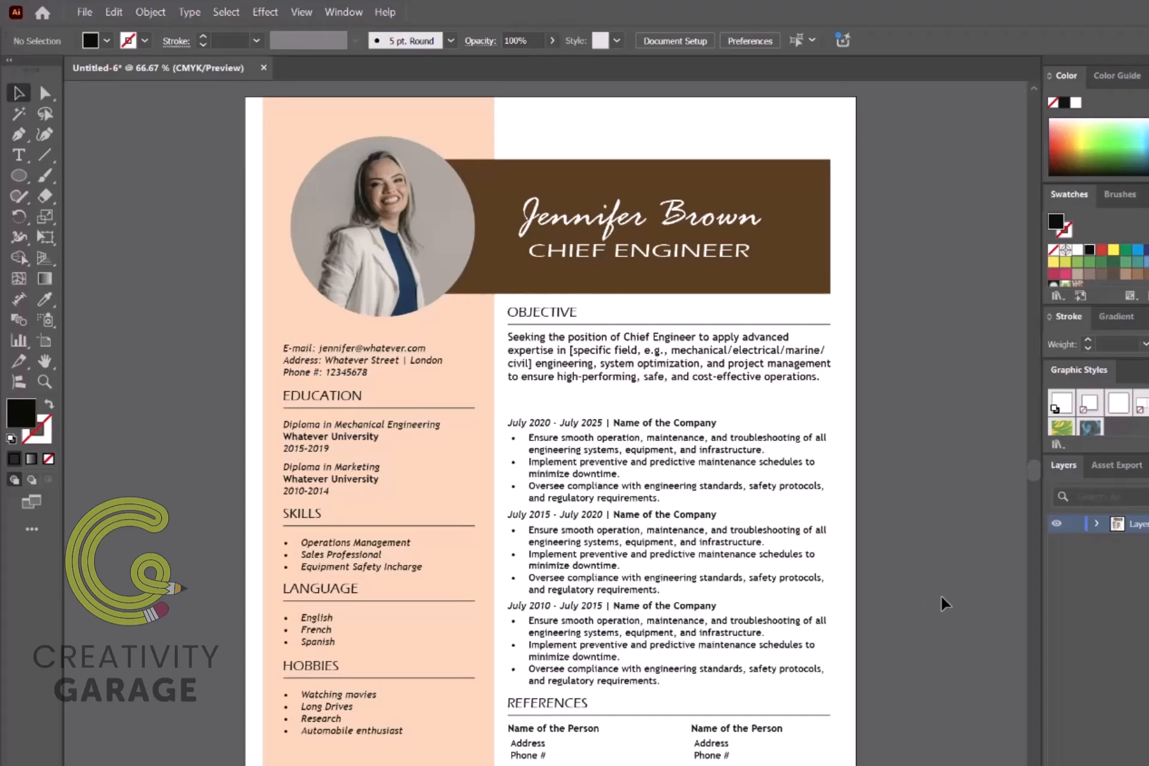
left_click(350, 396)
left_click(331, 407, "shift")
left_click_drag(329, 407, 554, 409)
double_click(547, 396)
type("WORK EXPERIENCE")
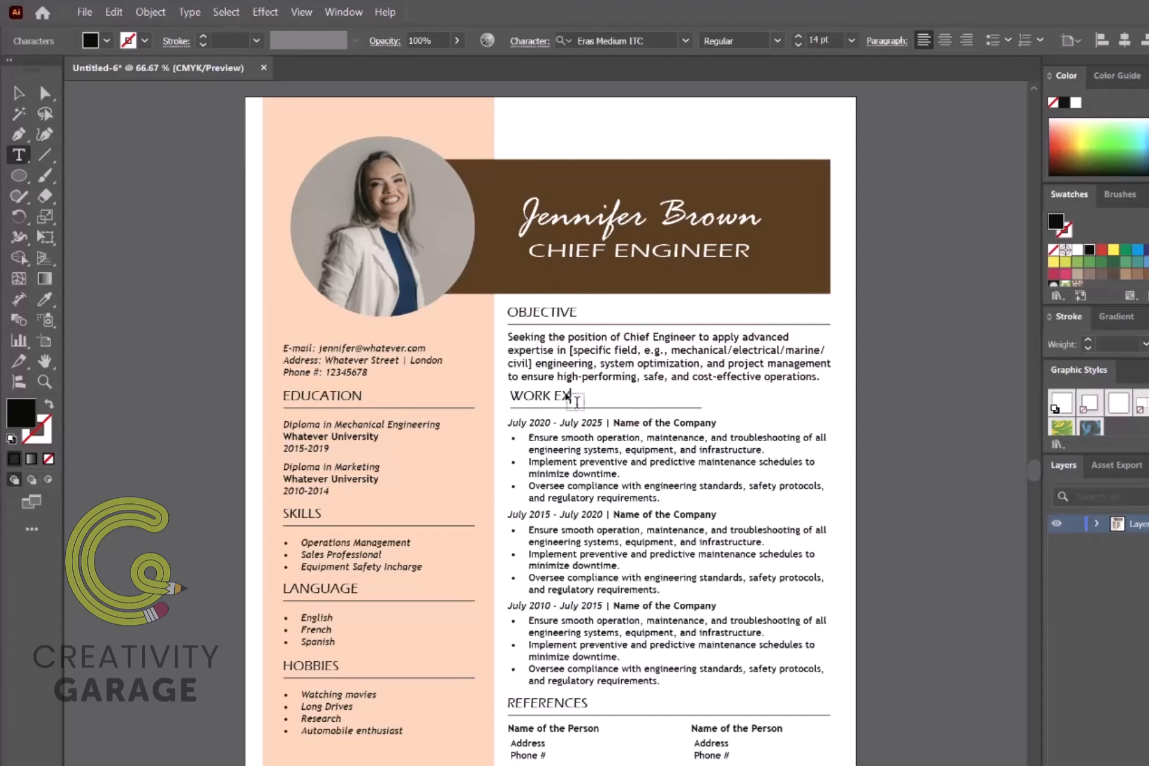
key("Escape")
Step: Stretch the WORK EXPERIENCE underline across the full right column
left_click(670, 408)
left_click_drag(701, 408, 829, 419)
left_click(909, 436)
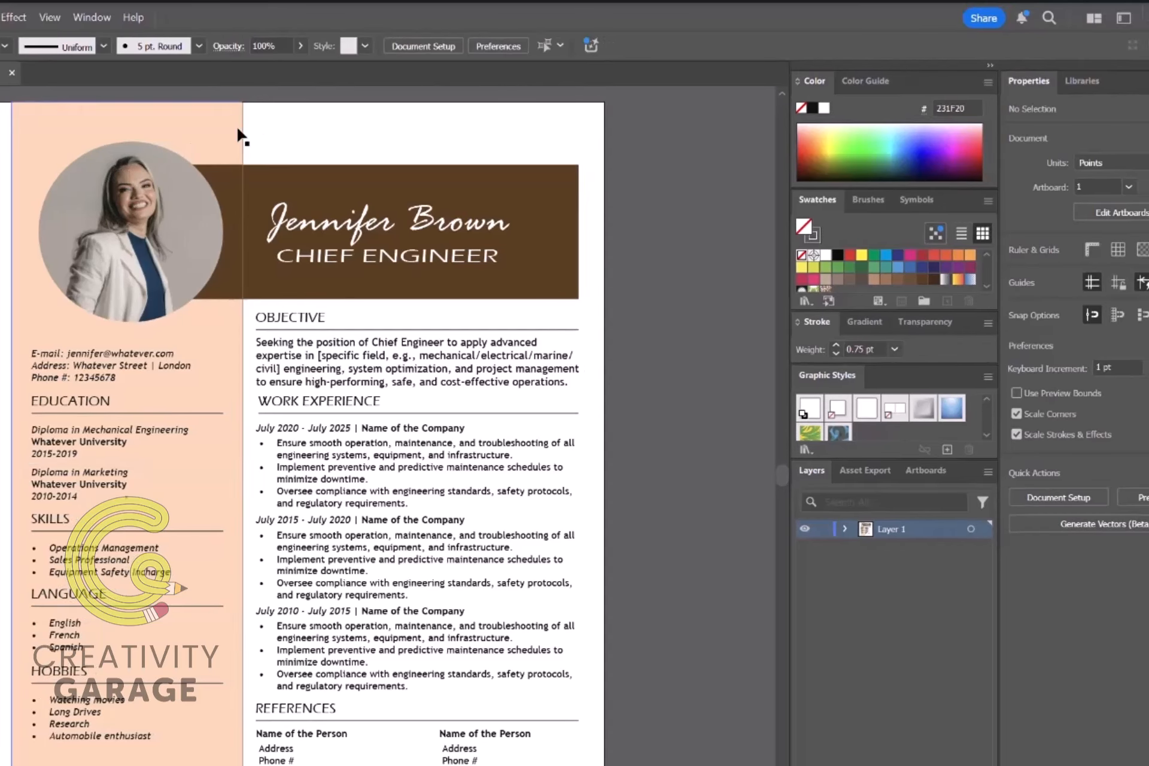
Step: Apply a Stylize Drop Shadow to the round profile photo with 1 pt X and Y offsets
left_click(161, 157)
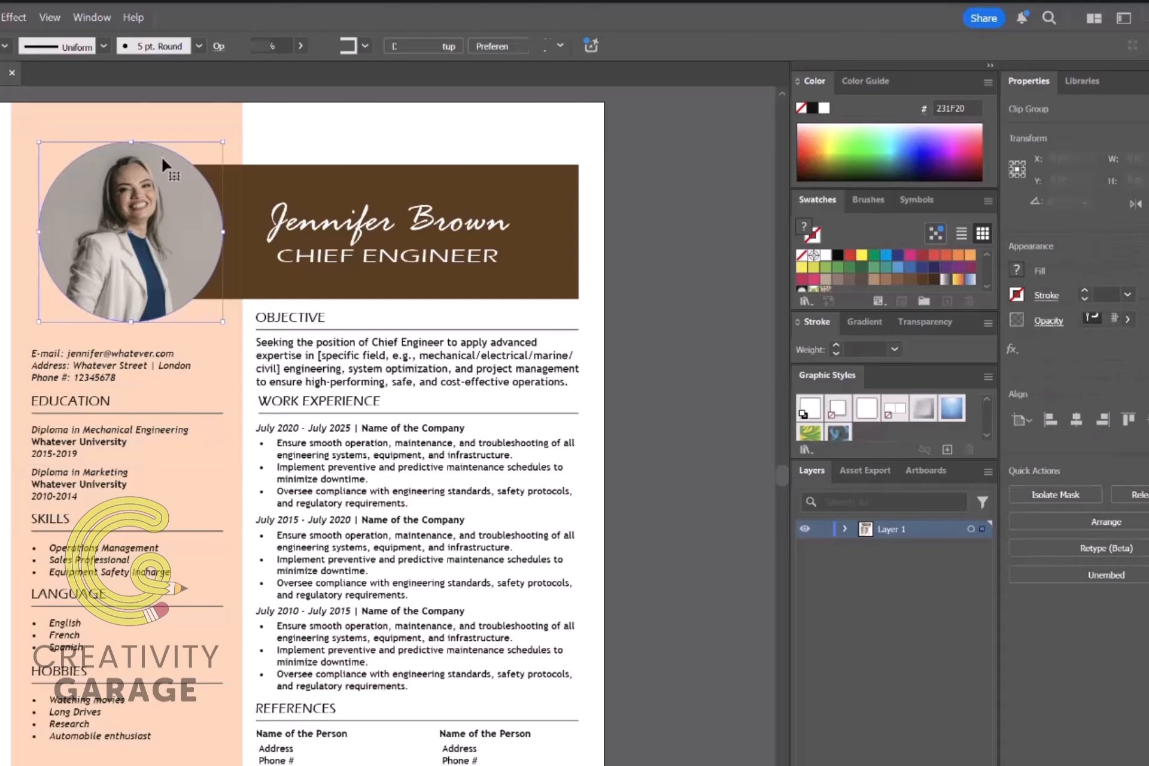
left_click(1012, 349)
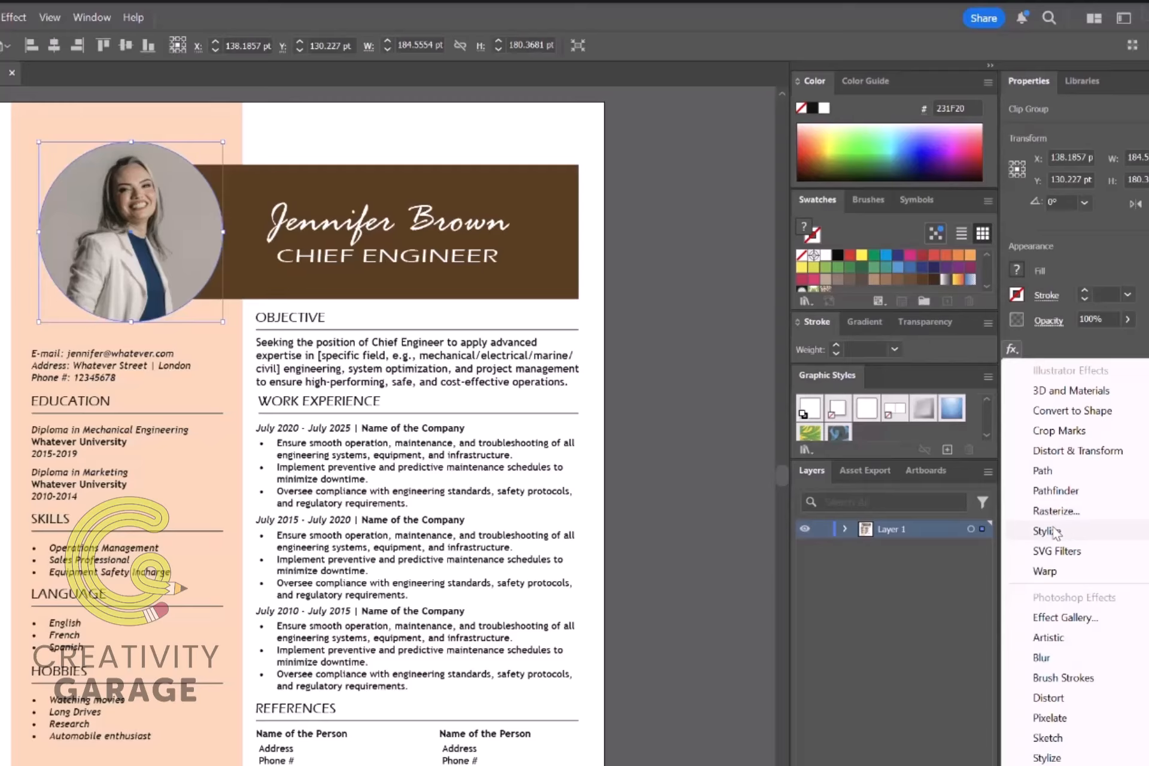
mouse_move(1048, 535)
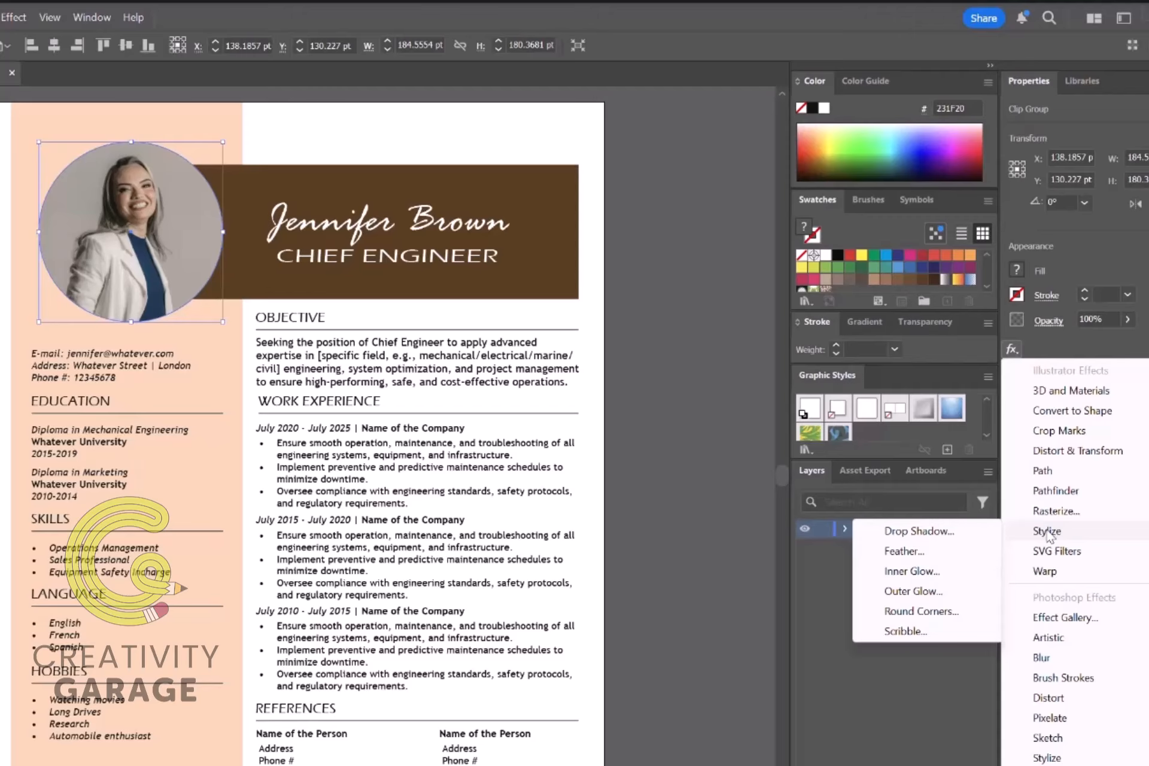
left_click(917, 531)
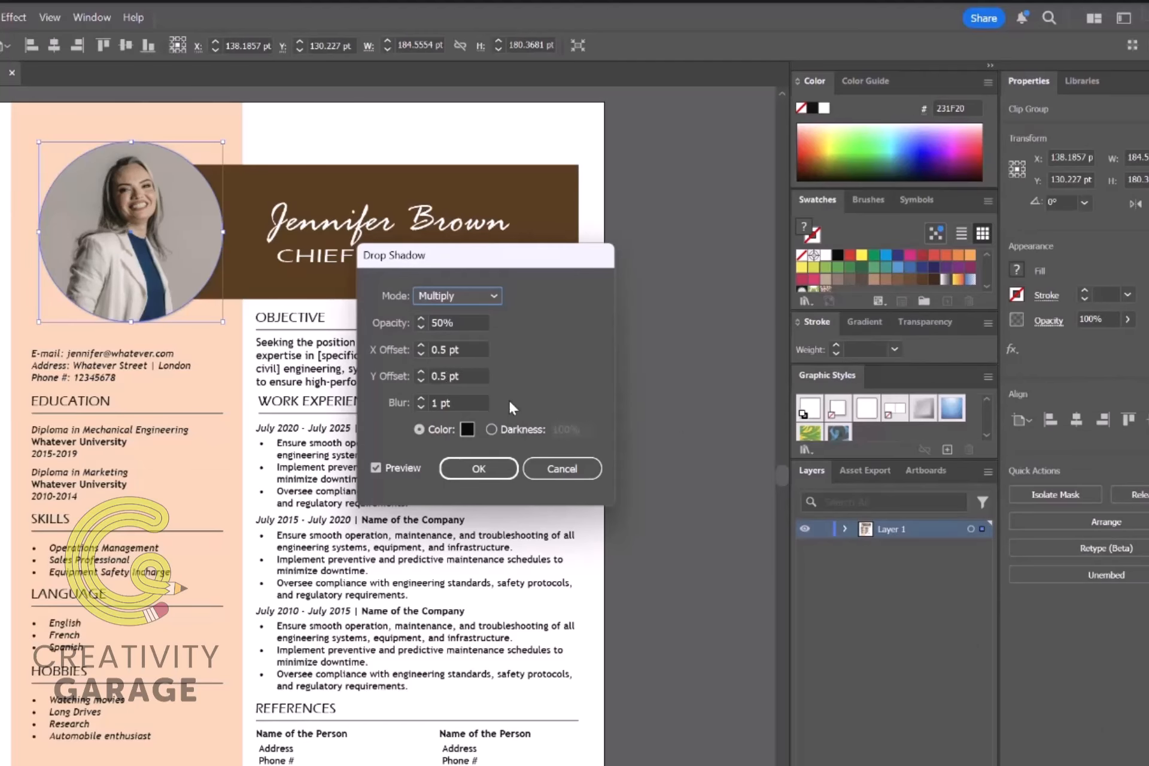
left_click(422, 347)
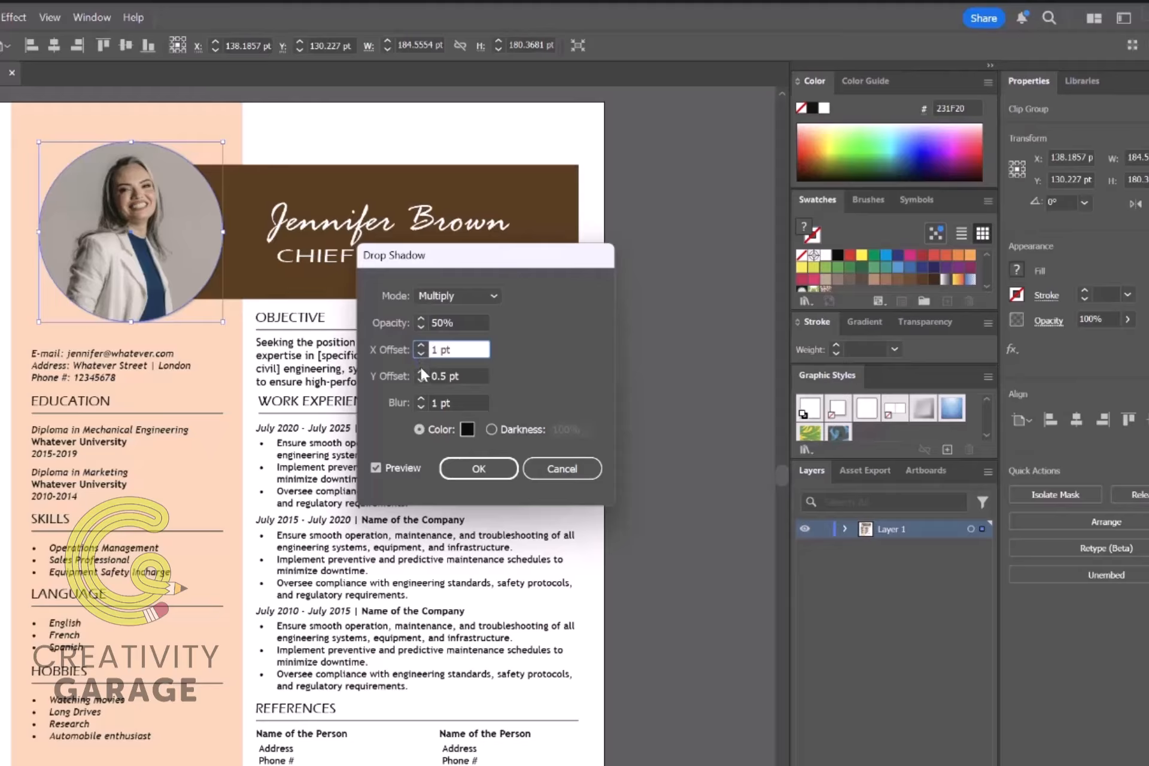
left_click(421, 372)
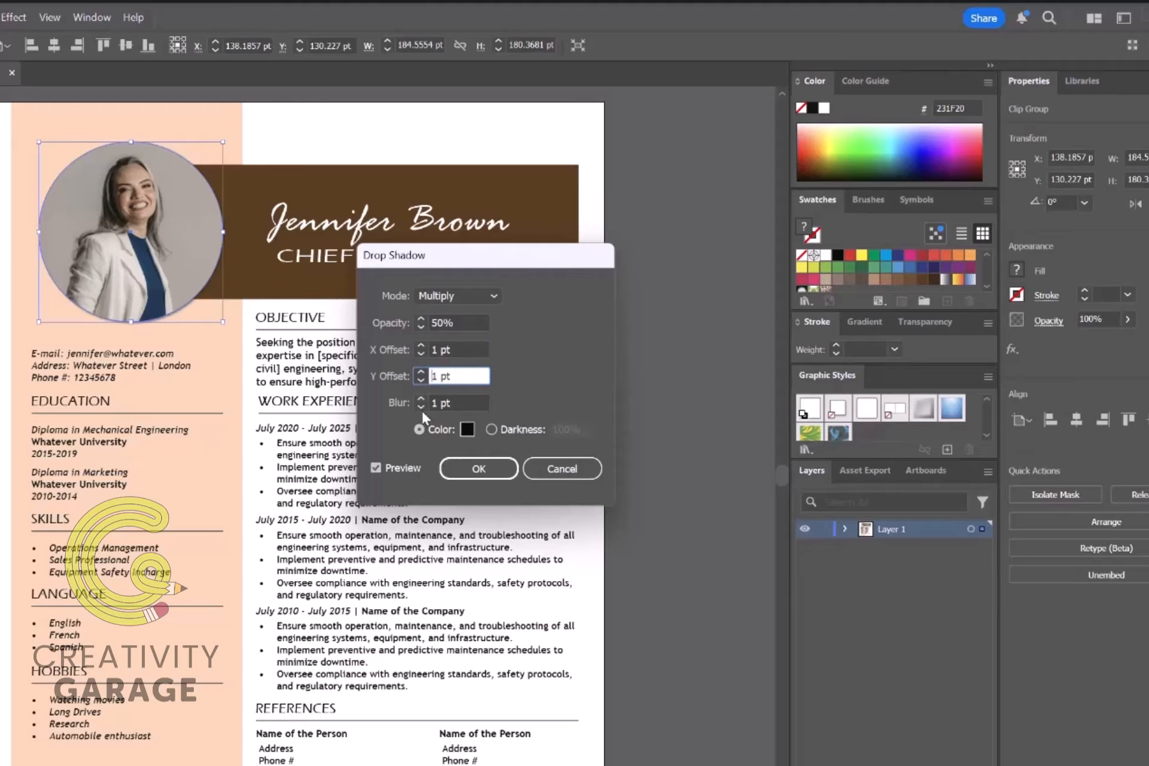
left_click(502, 471)
left_click(651, 421)
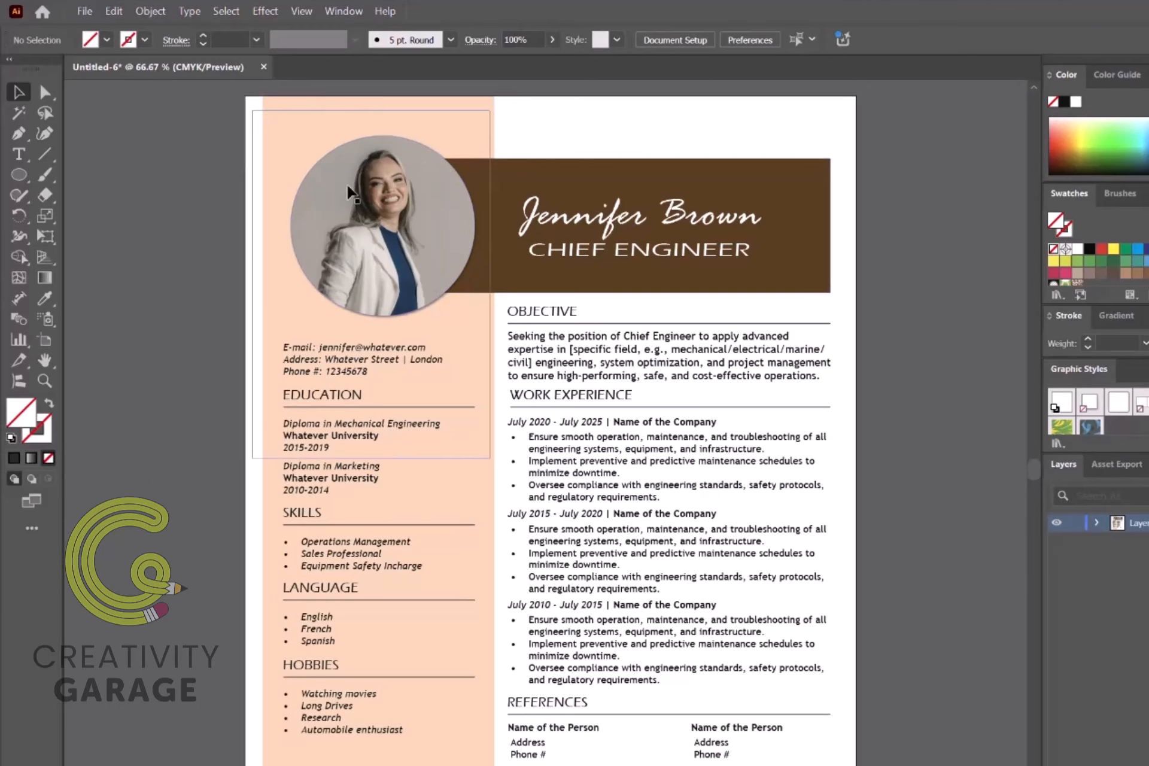
Step: Export the resume as an Adobe PDF file named DEMO to the Desktop
left_click(85, 10)
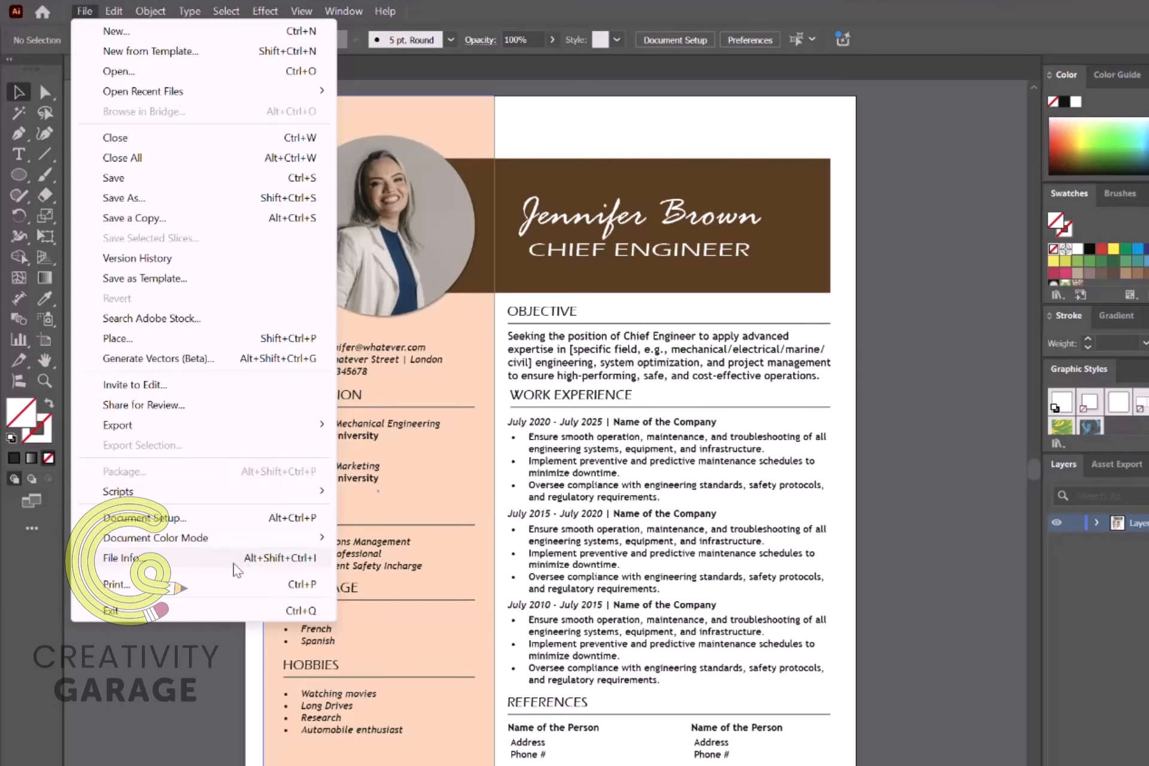
mouse_move(166, 429)
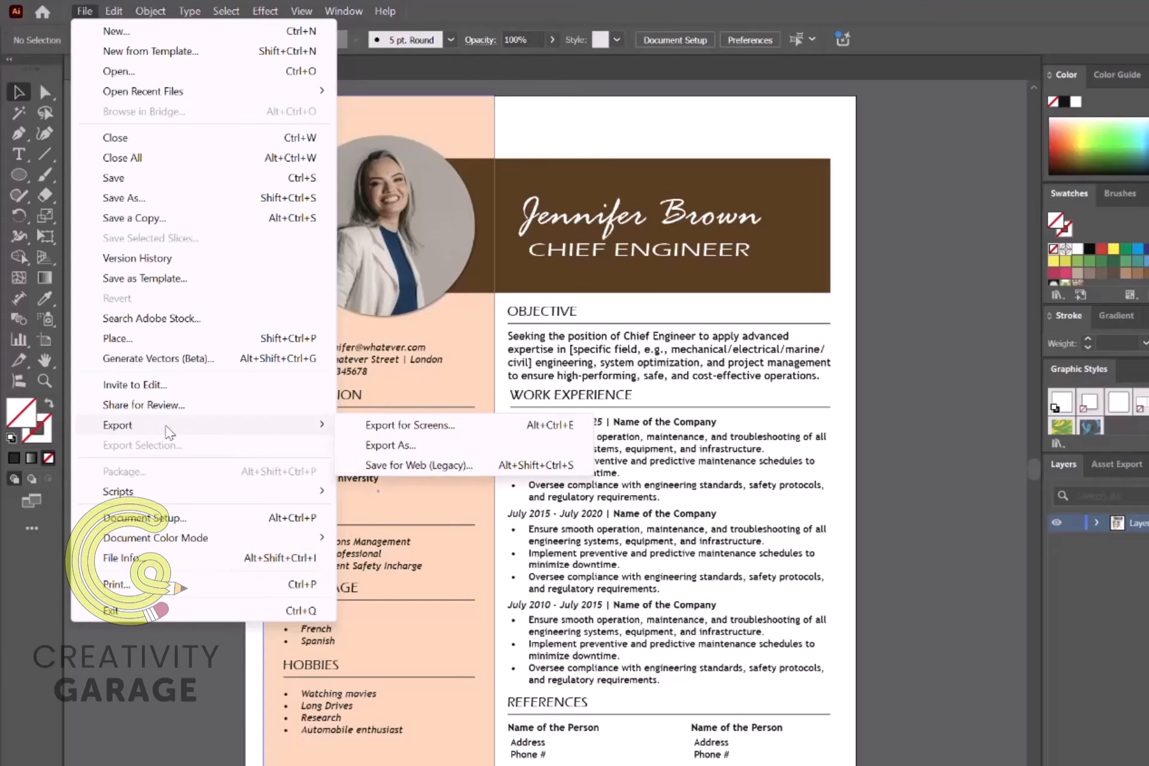
left_click(413, 450)
left_click(234, 562)
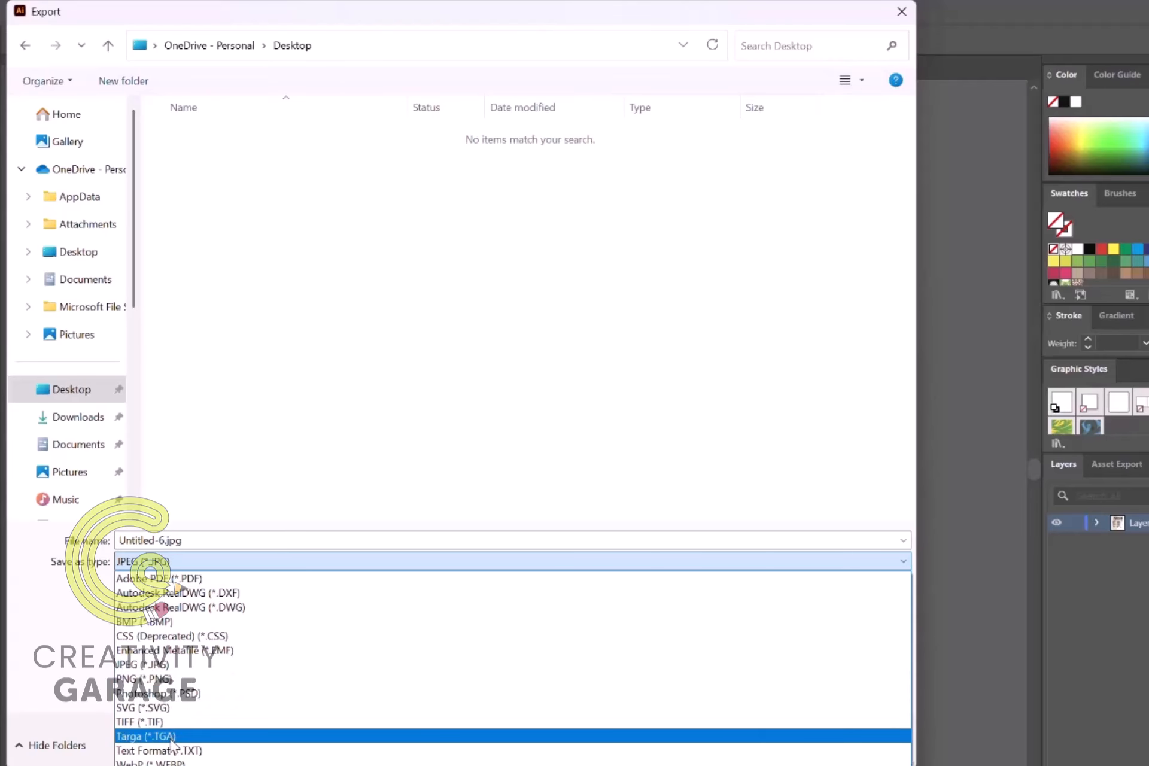
left_click(176, 580)
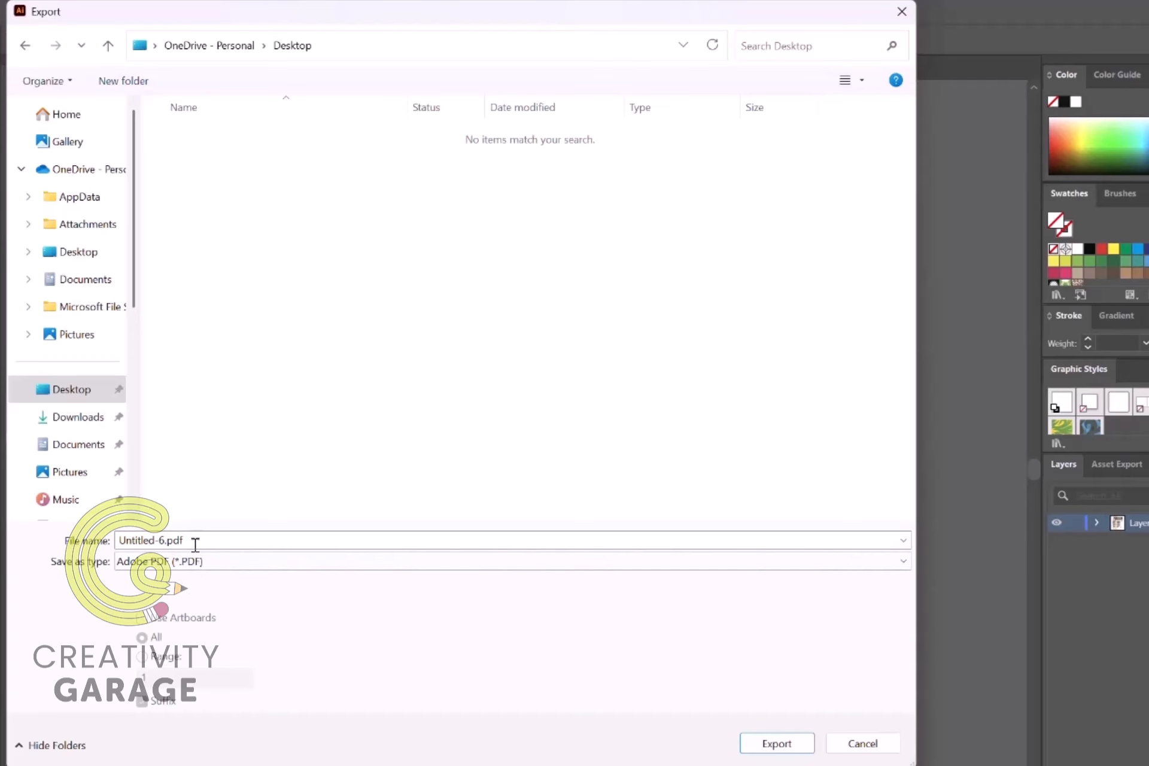
double_click(165, 540)
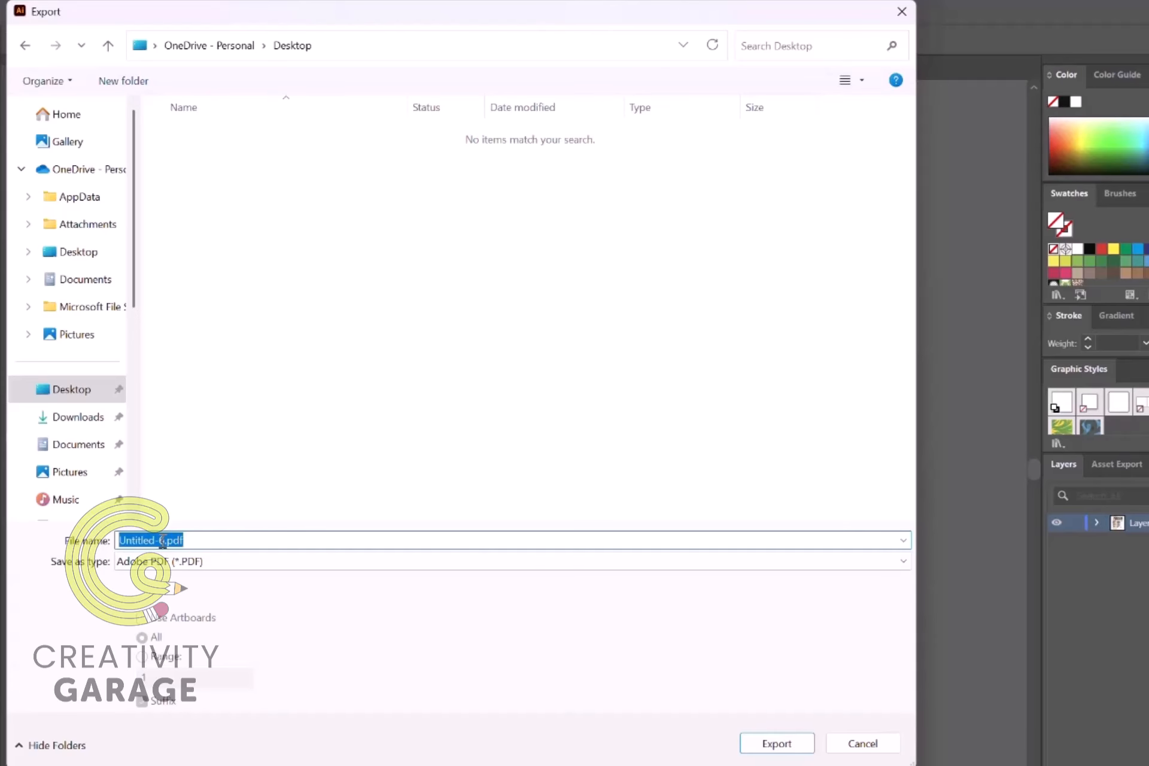
type("DEMO")
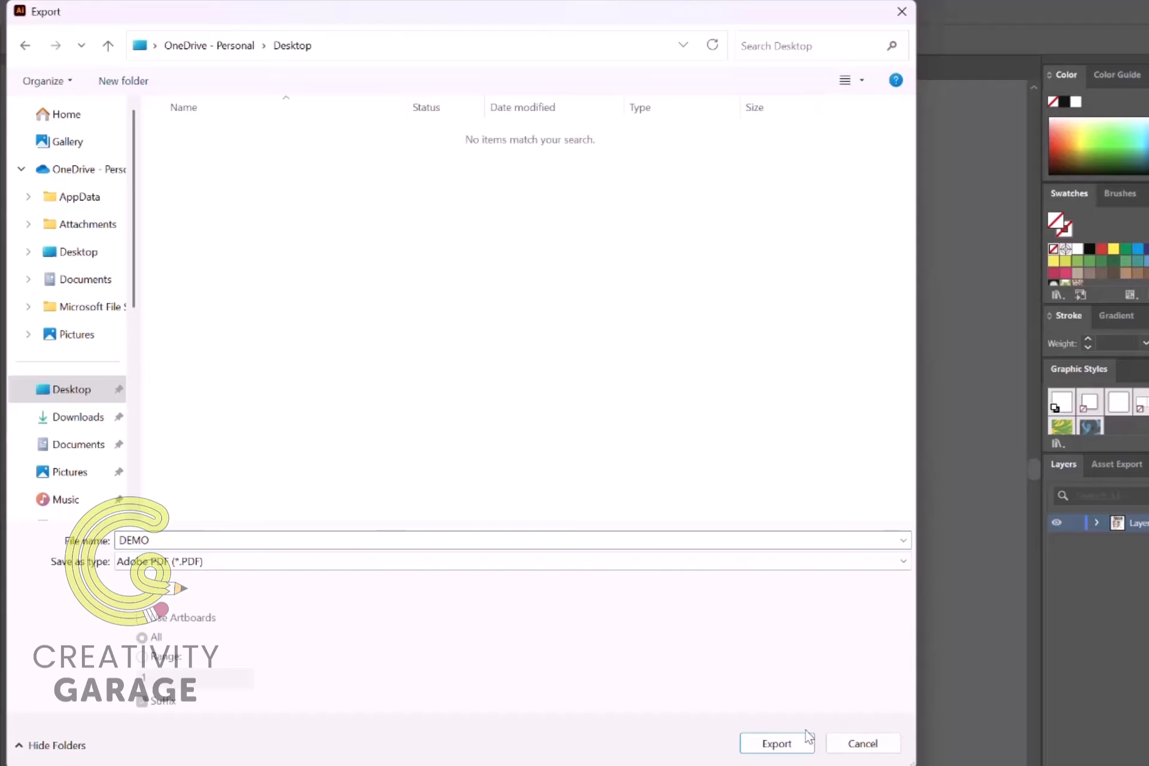
left_click(789, 744)
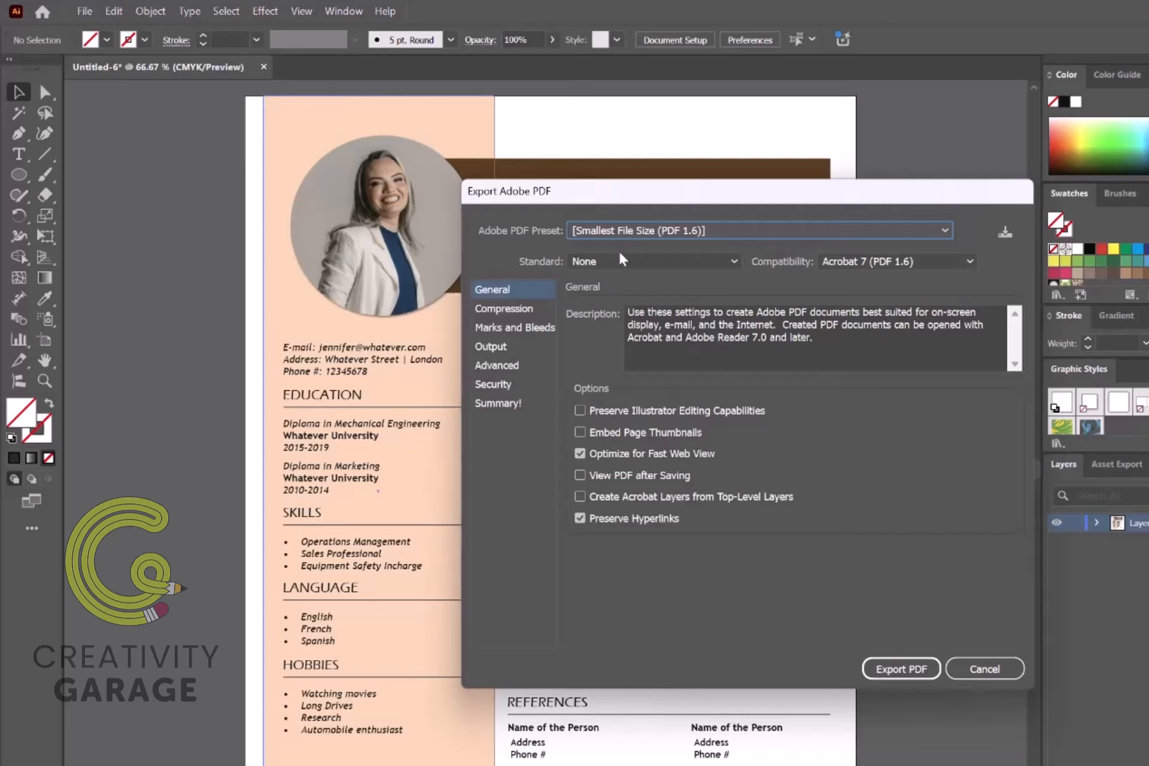
Step: Save the PDF with the High Quality Print preset and View PDF after Saving, then view the whole page
left_click(944, 231)
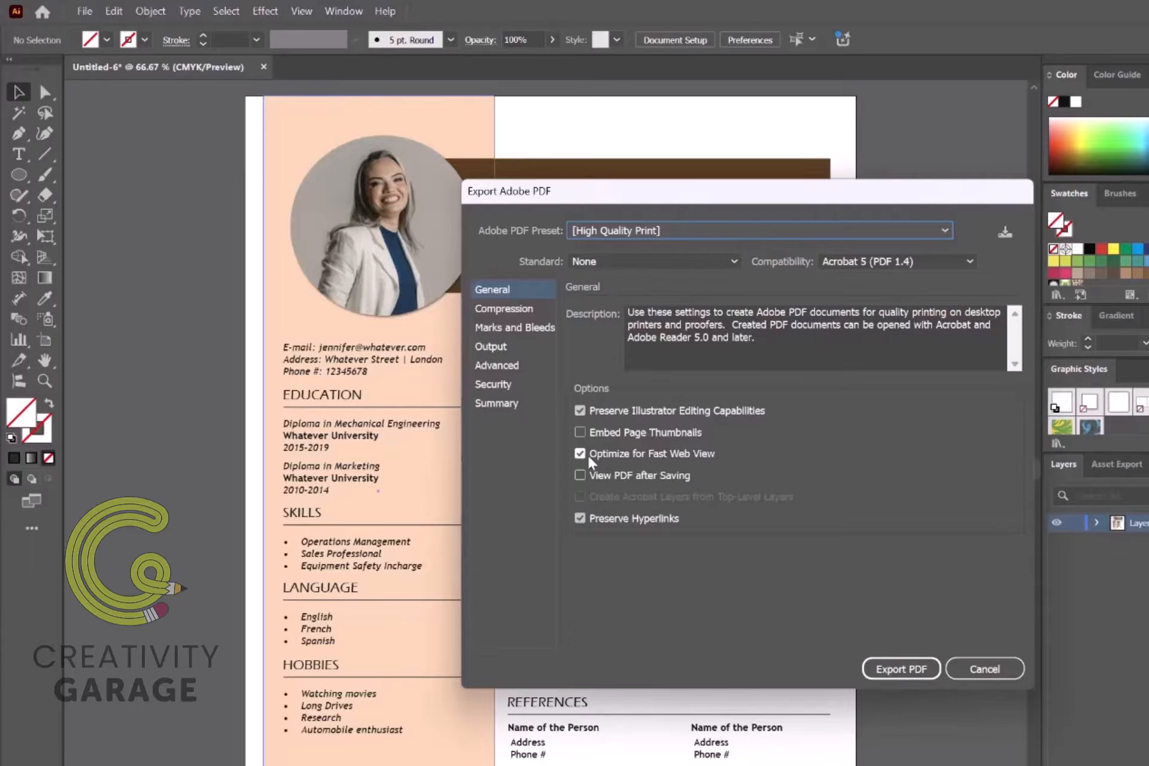
left_click(580, 476)
left_click(491, 309)
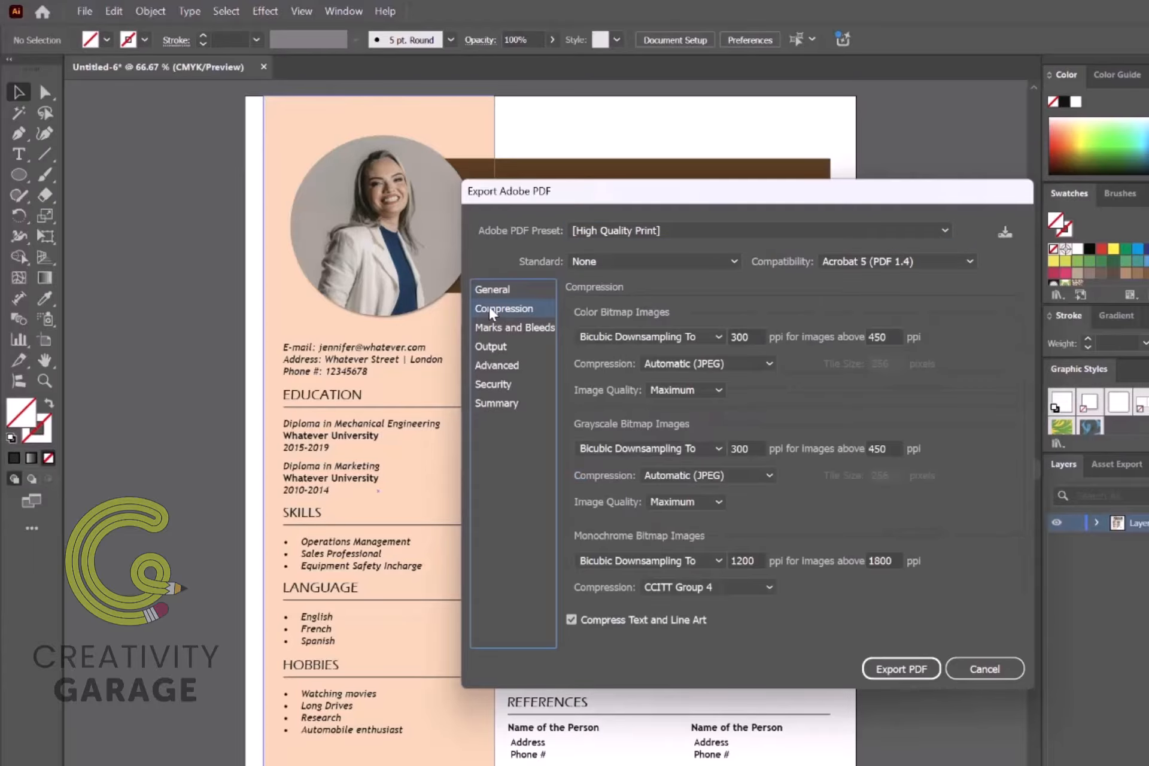
left_click(490, 346)
left_click(900, 669)
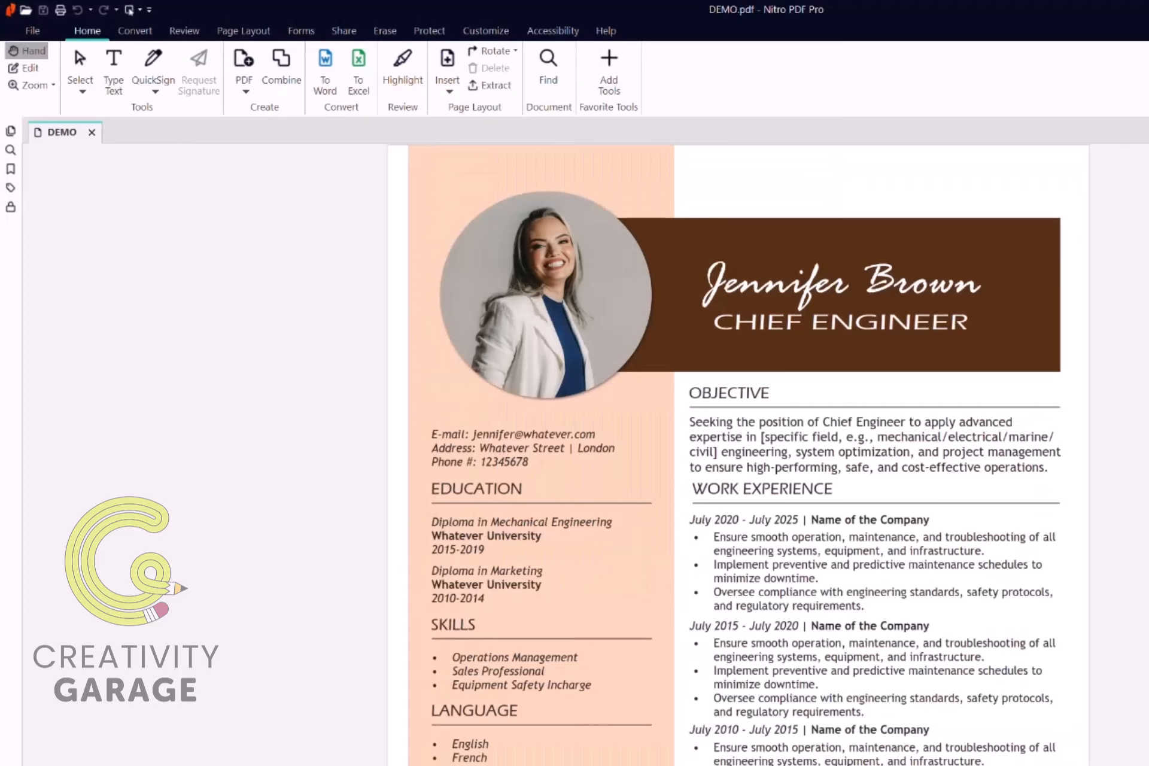
scroll(760, 455, "down", 2)
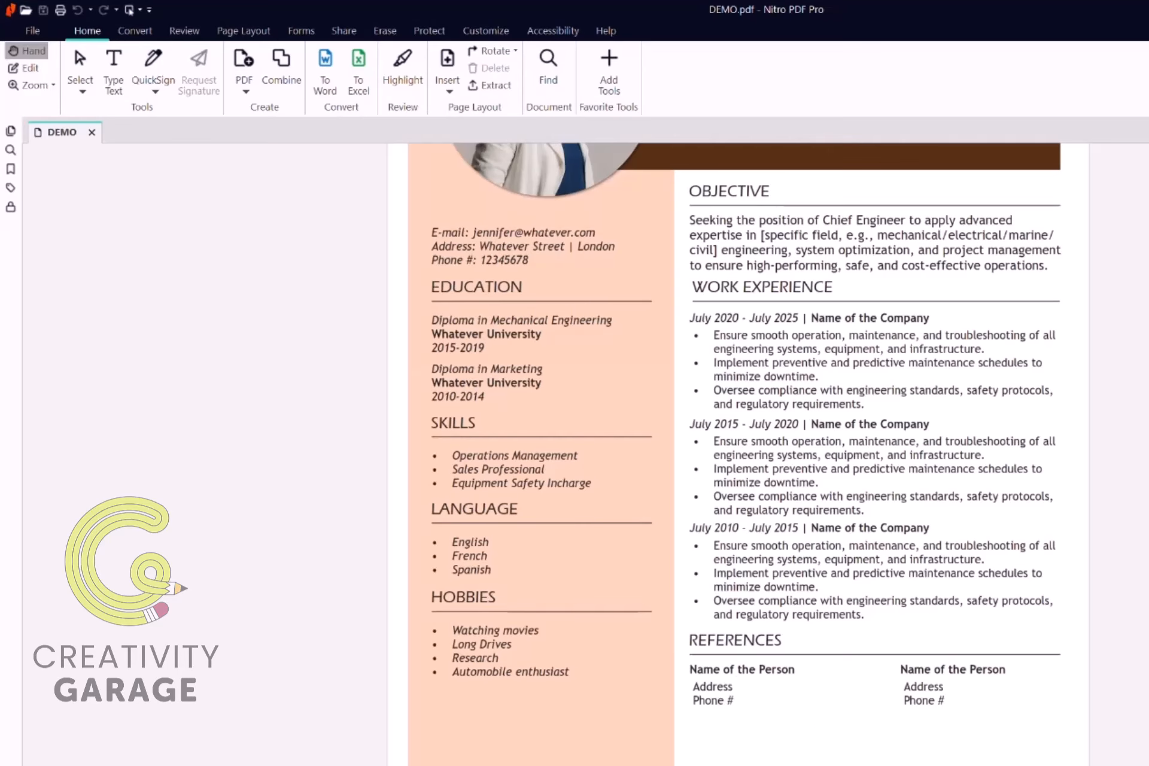
key("ctrl+minus")
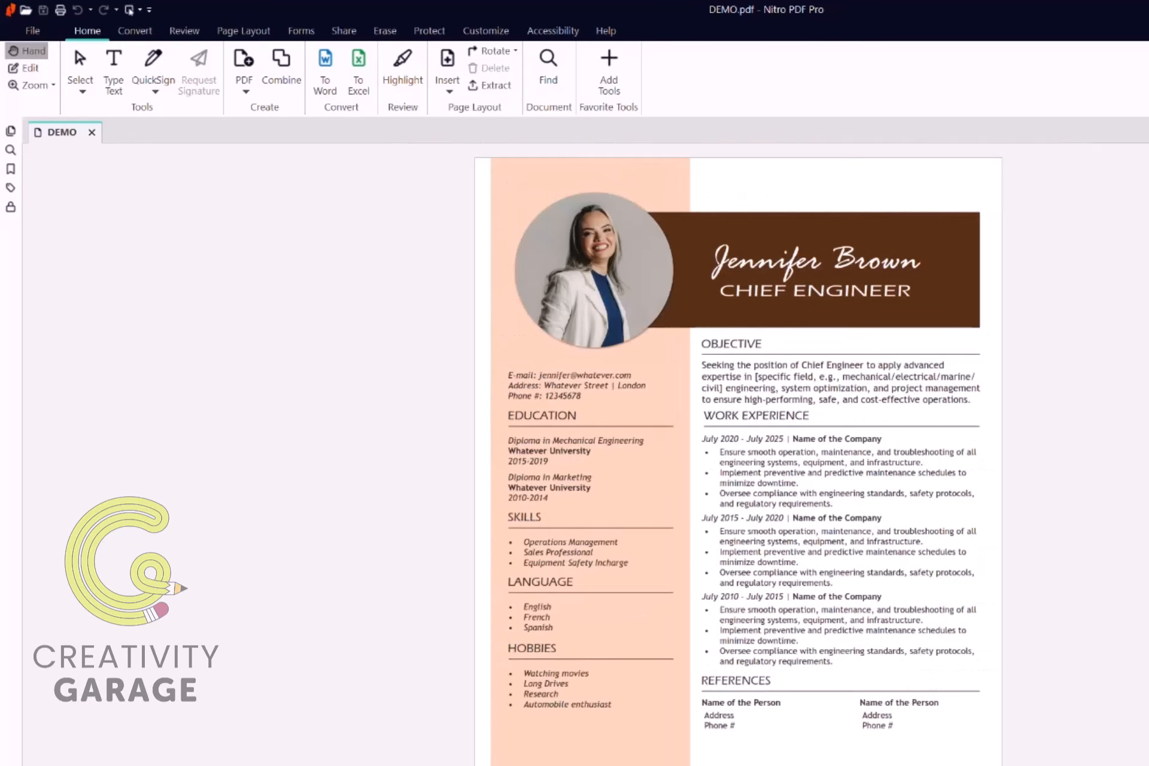